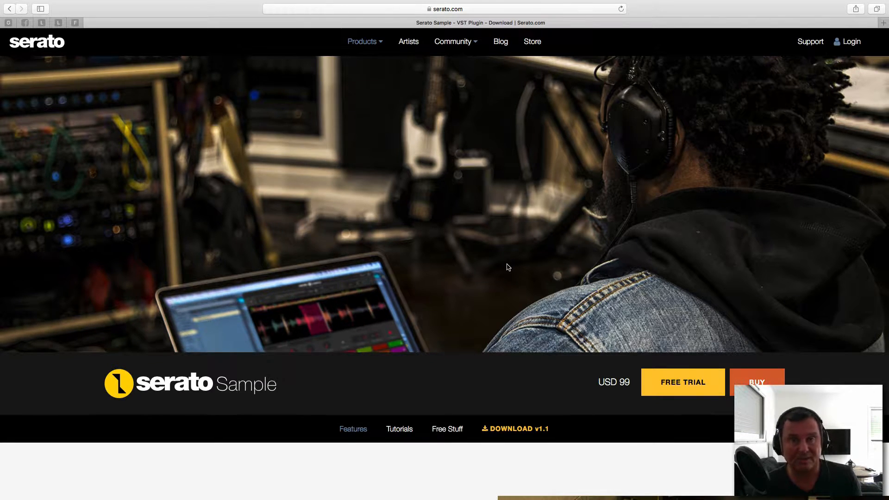
Switch to Ableton Live and insert a MIDI track after the Loopcloud samples track.
key(ctrl+Left)
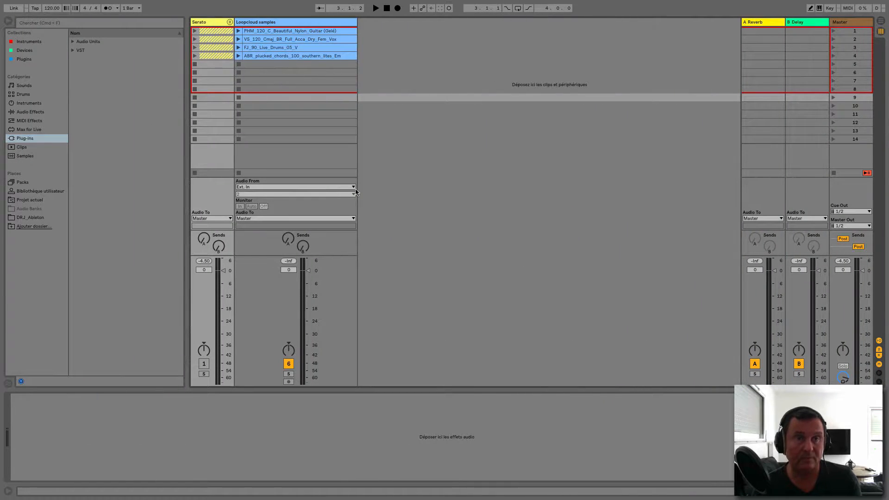
click(405, 41)
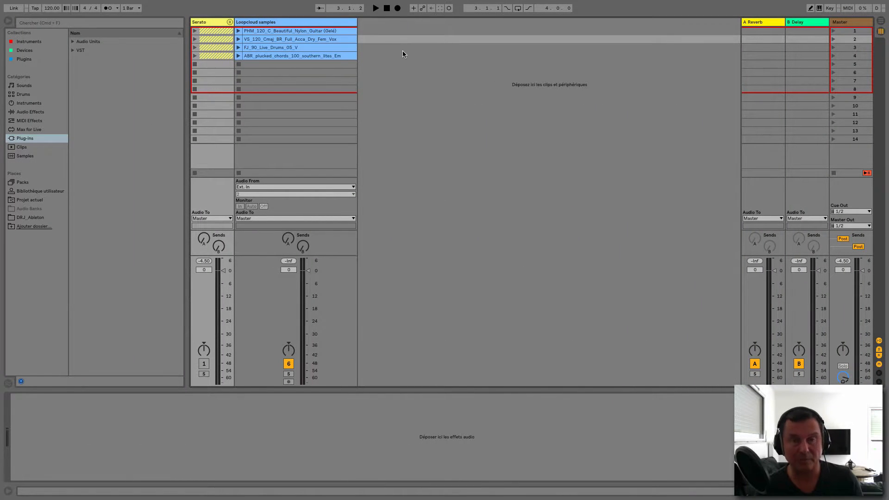
key(super+t)
key(super+z)
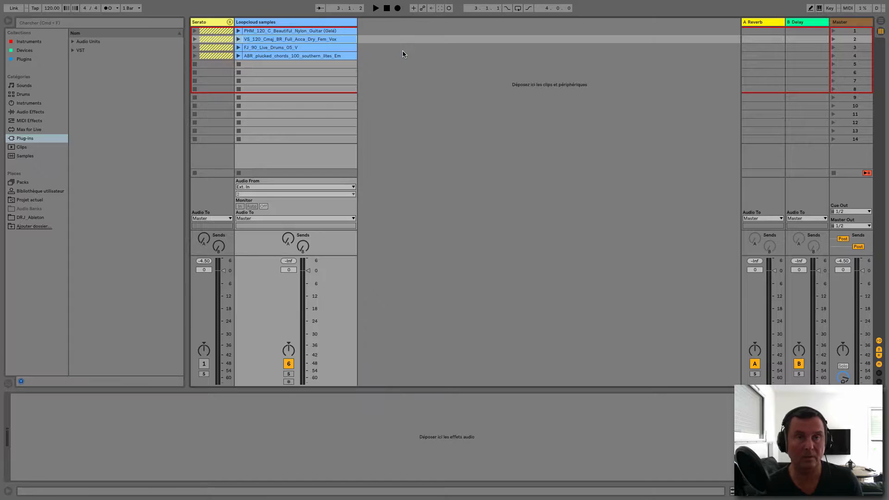
key(super+shift+t)
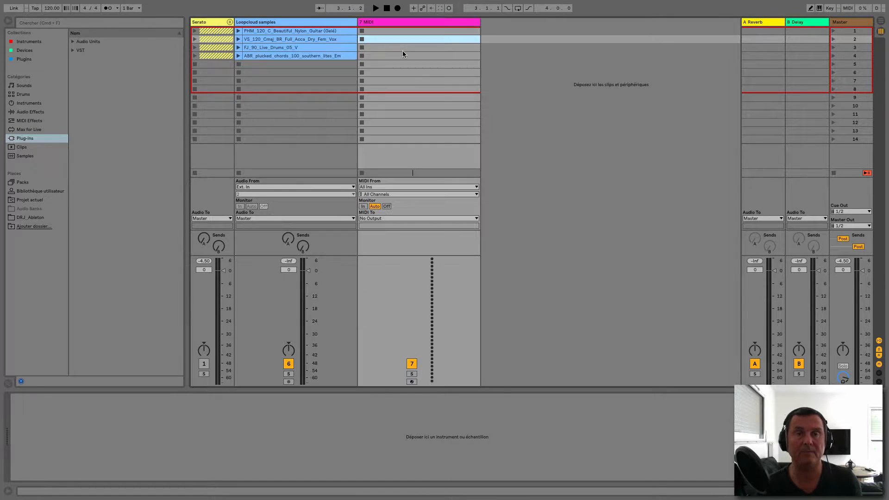
click(395, 22)
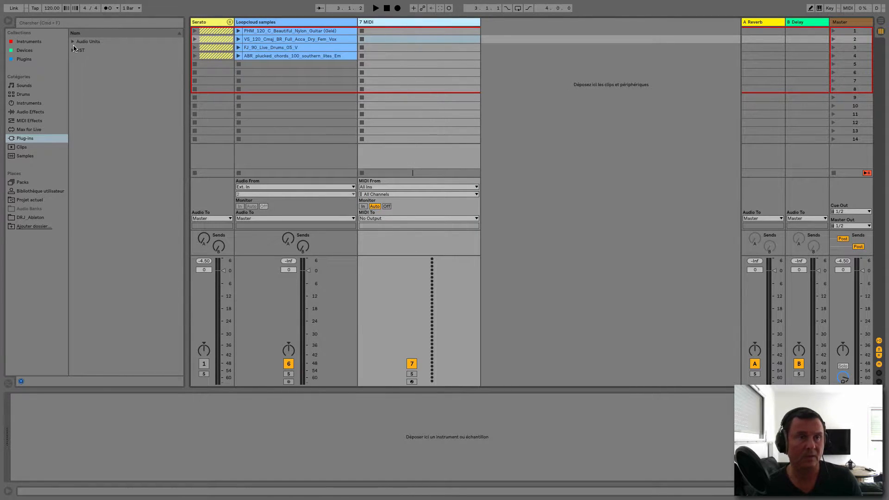
Load the Serato Sample VST plug-in onto the new MIDI track and reposition its window.
click(18, 139)
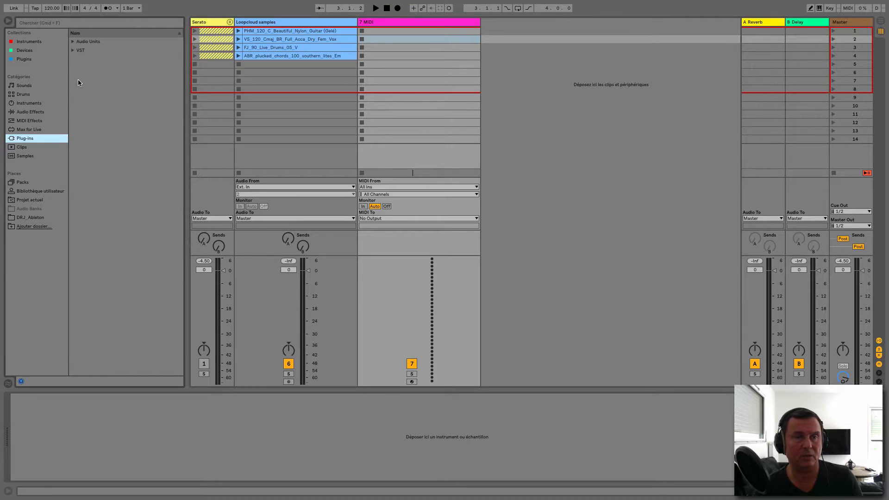
click(72, 51)
scroll(115, 223, down, 5)
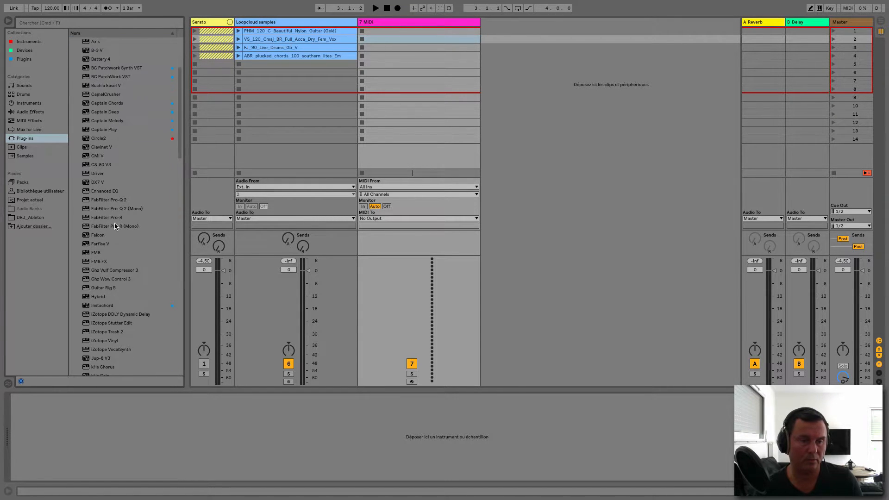
scroll(115, 224, down, 15)
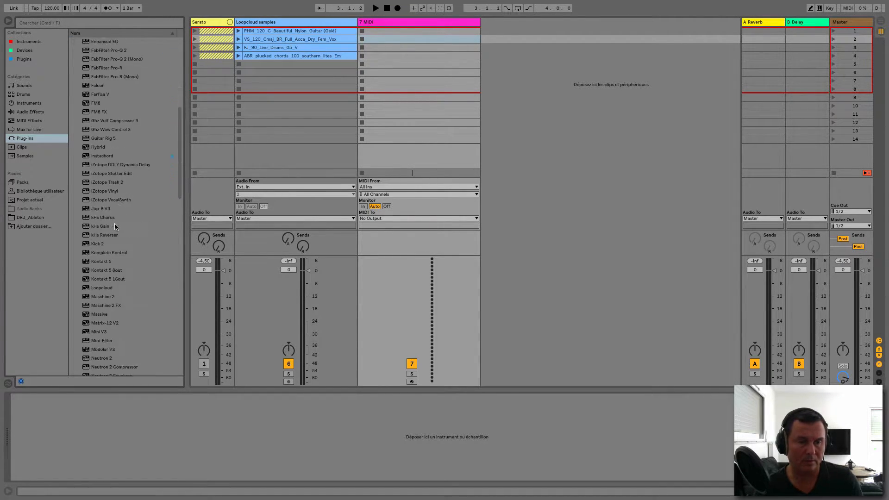
scroll(115, 223, down, 12)
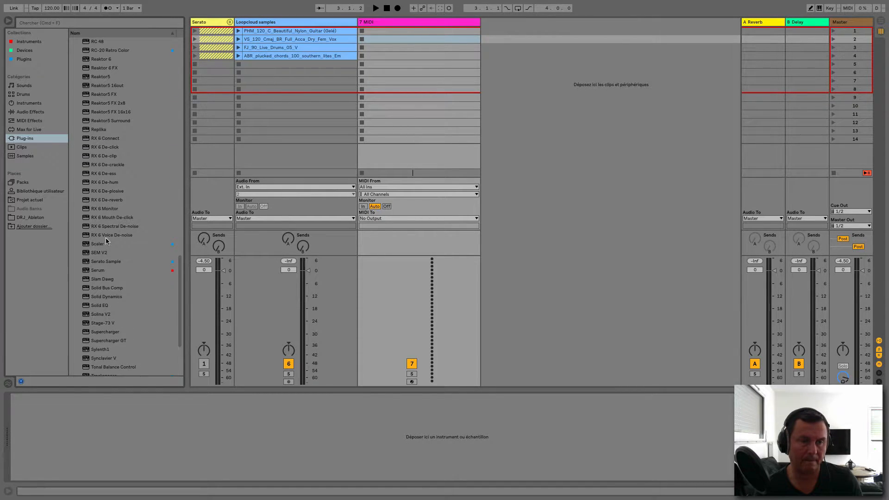
click(115, 263)
drag(114, 264, 376, 160)
drag(472, 96, 417, 36)
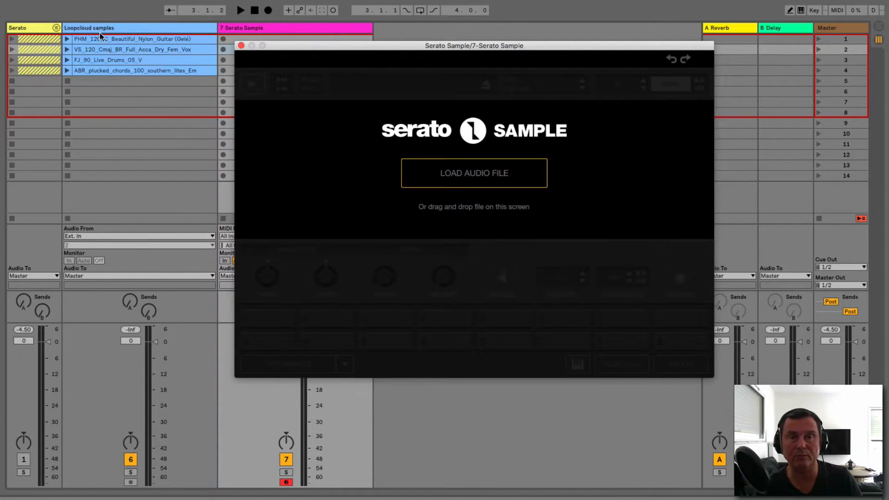
Load the PHM_120_C_Beautiful_Nylon_Guitar clip from the Loopcloud samples track into Serato Sample.
click(117, 39)
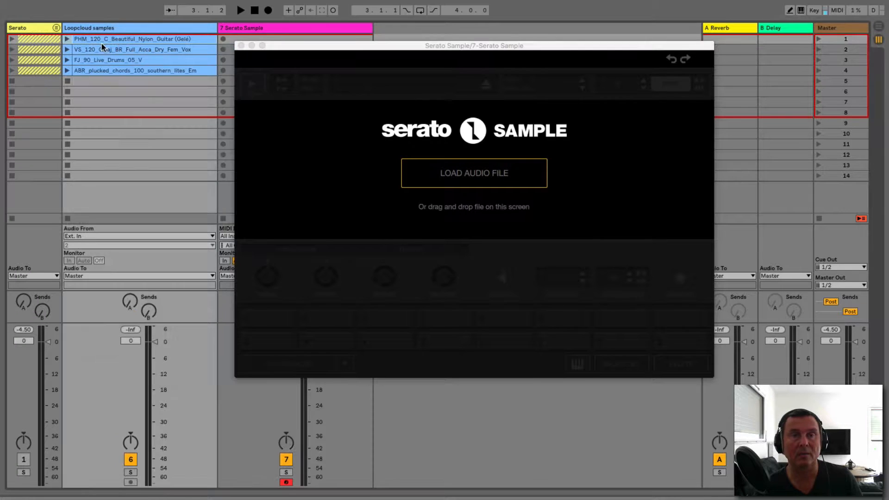
drag(97, 40, 457, 180)
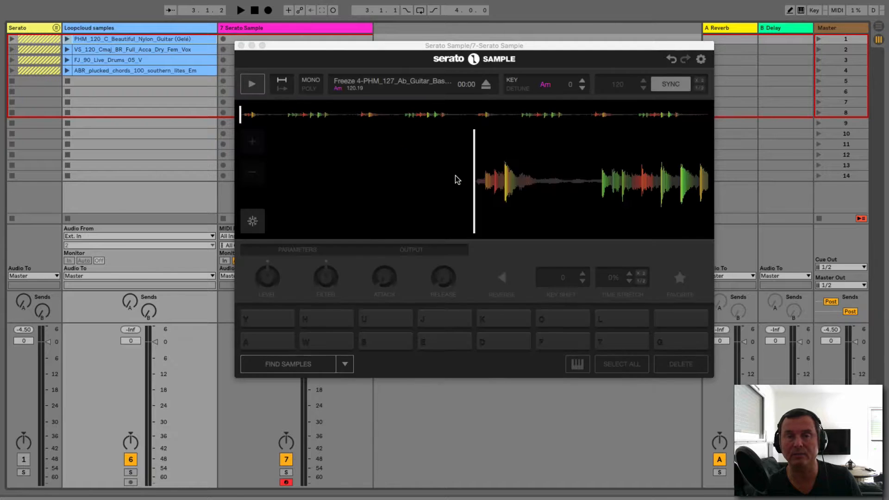
click(408, 49)
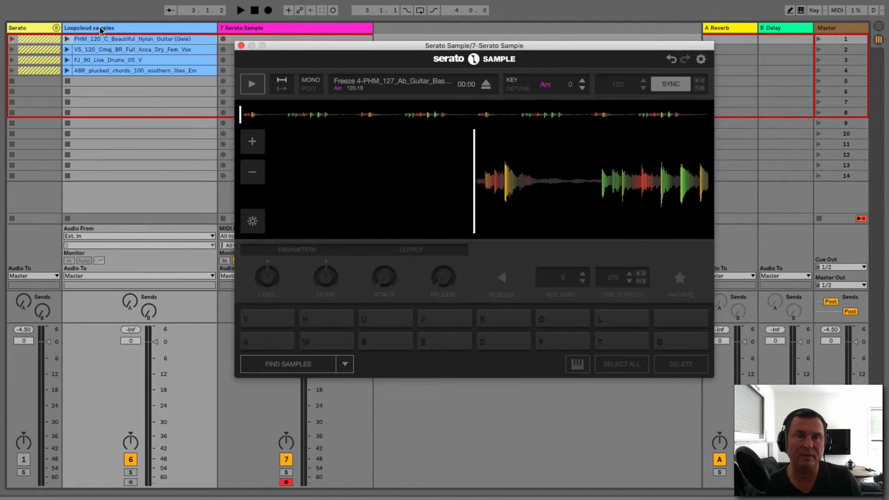
Narrow the Serato Sample track and place the plug-in window just beside it.
drag(286, 49, 277, 30)
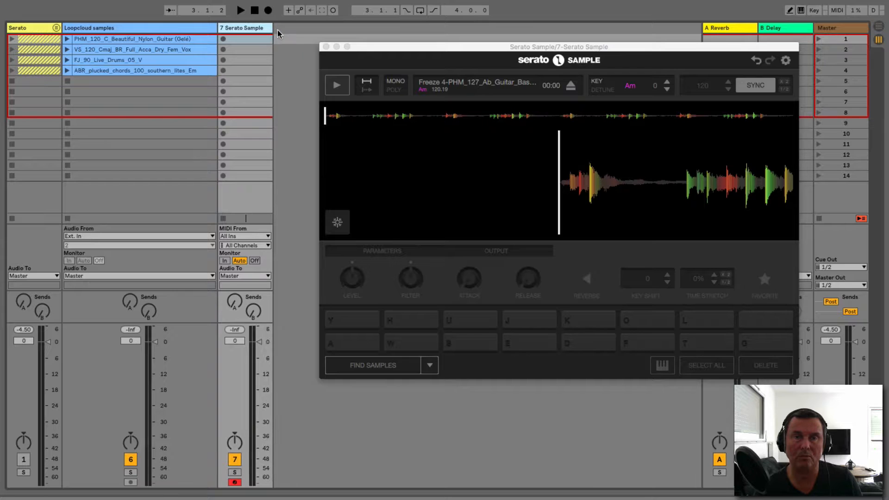
drag(349, 48, 307, 43)
Audition the nylon guitar, female vocal, live drums and plucked chords clips on the Loopcloud samples track one after another.
click(97, 29)
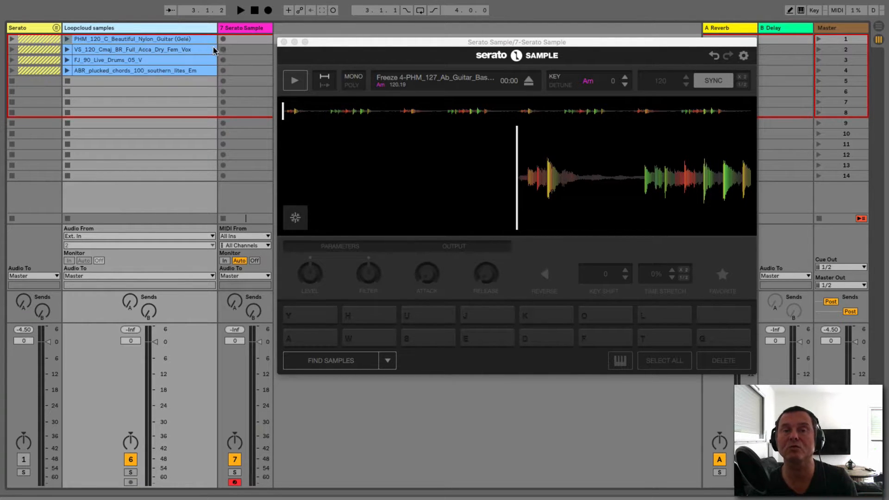
click(67, 40)
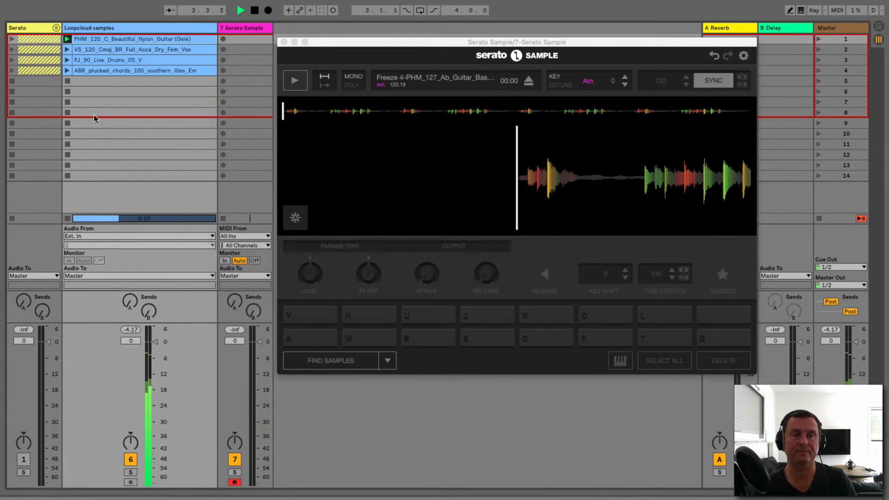
click(68, 82)
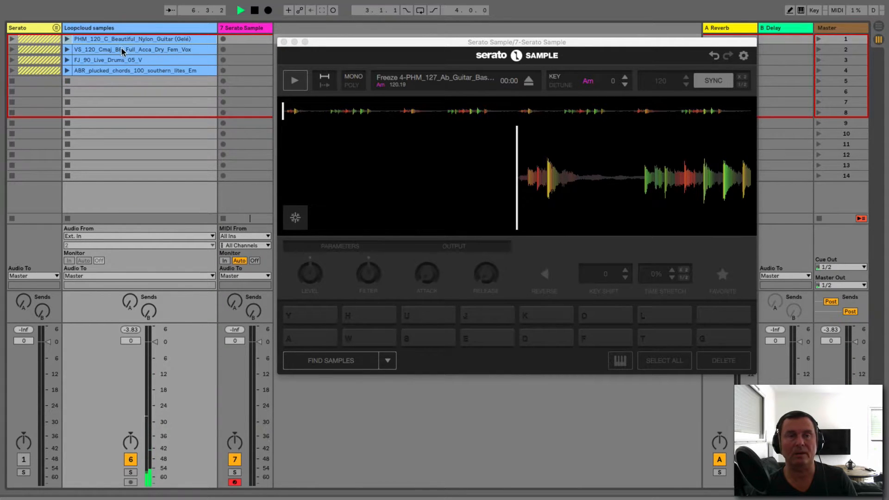
click(67, 49)
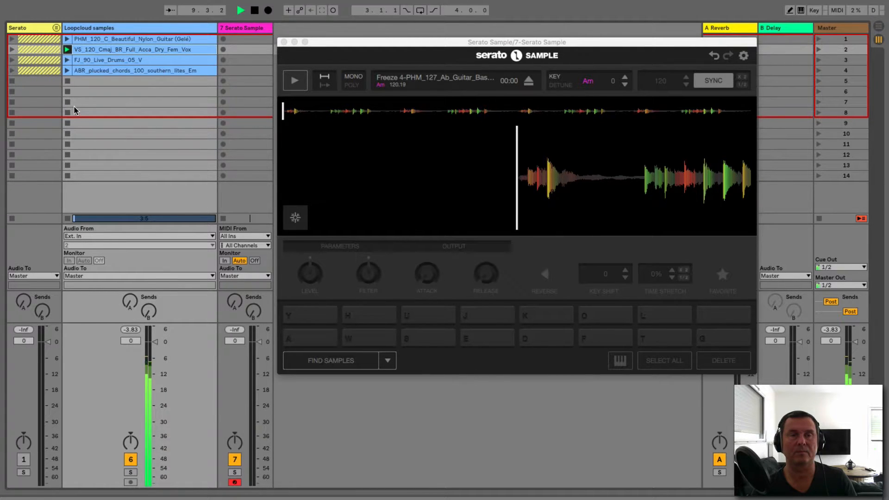
click(68, 123)
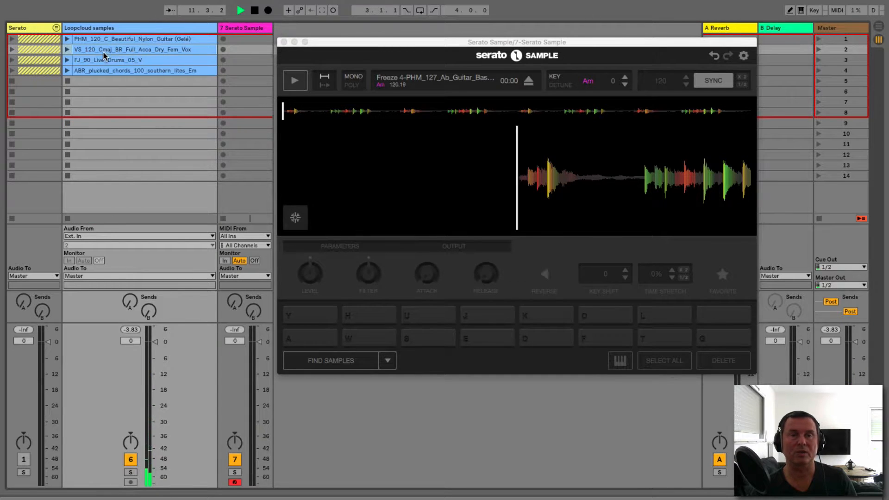
click(66, 60)
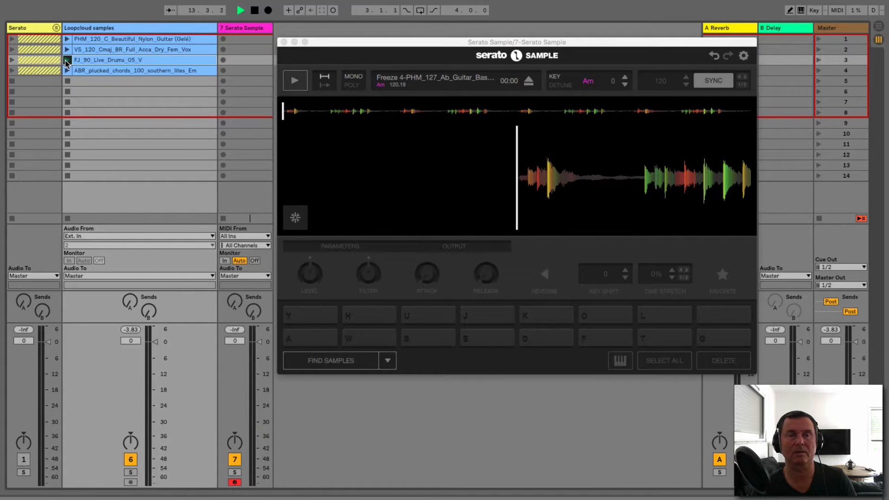
click(67, 60)
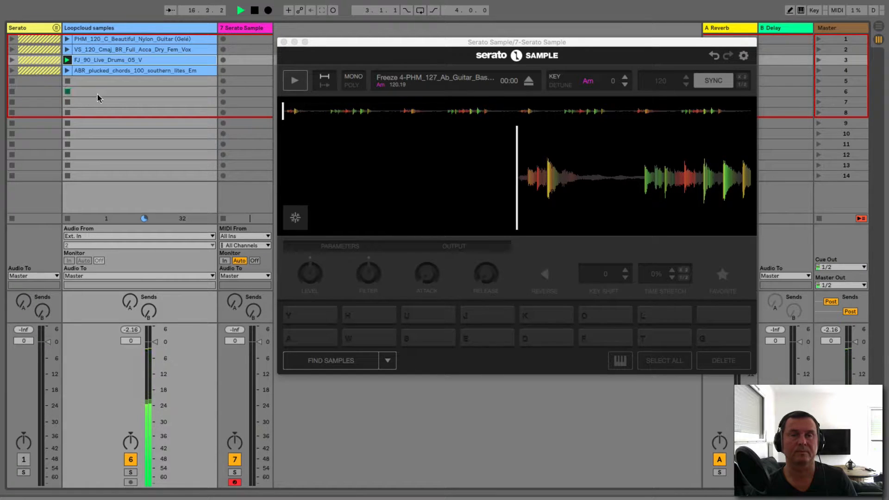
click(66, 71)
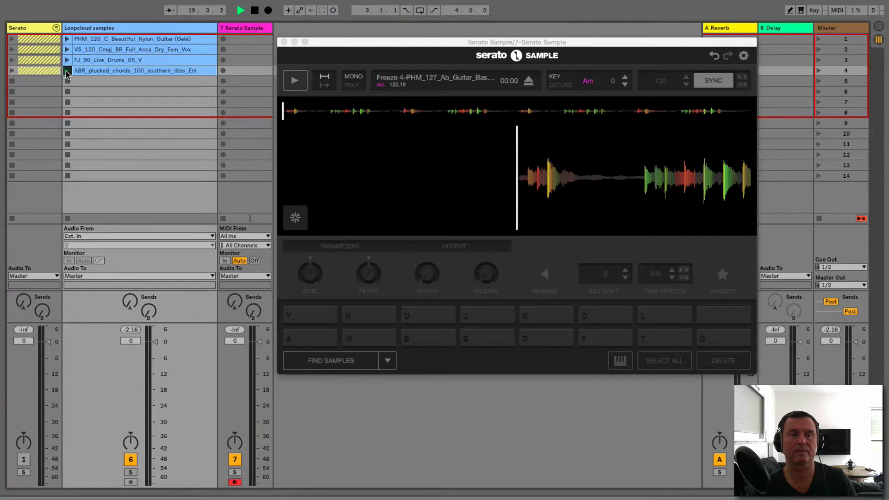
click(67, 124)
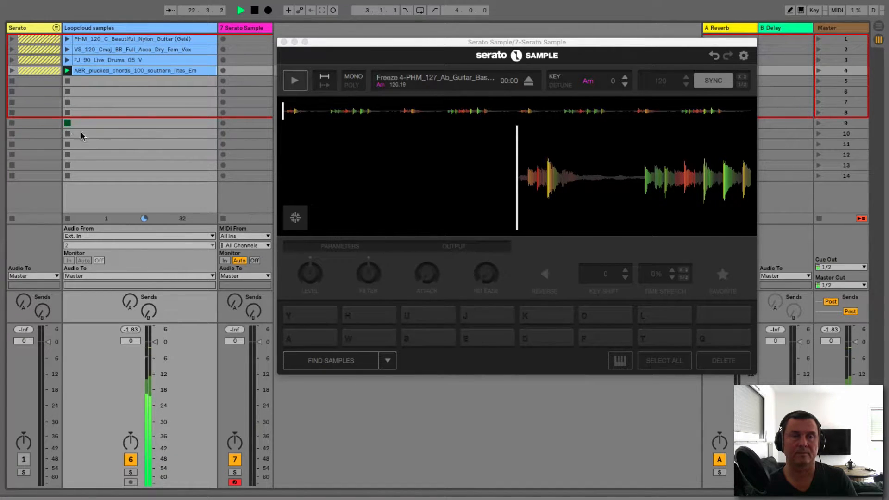
Scrub through the loaded guitar sample in Serato Sample's detailed waveform, and jump to several points in its overview.
drag(354, 44, 357, 46)
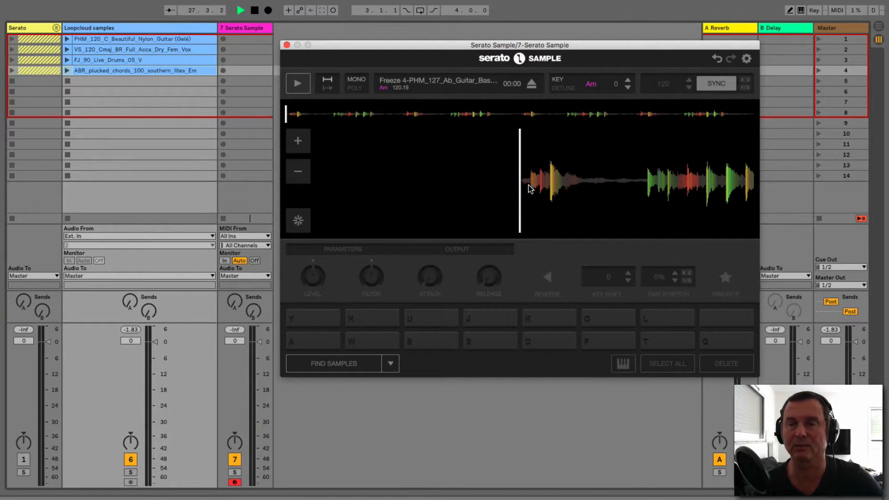
drag(623, 185, 408, 188)
drag(502, 174, 550, 178)
drag(357, 176, 550, 177)
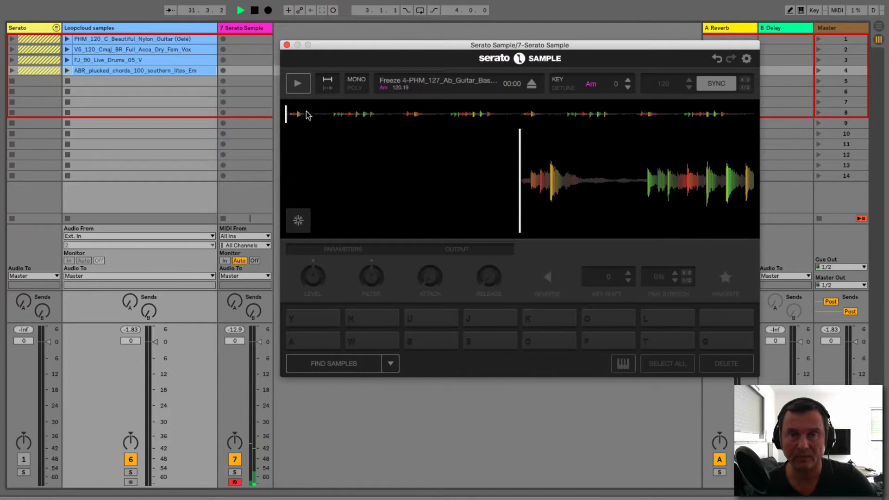
click(345, 115)
click(388, 114)
click(431, 114)
click(472, 114)
click(582, 113)
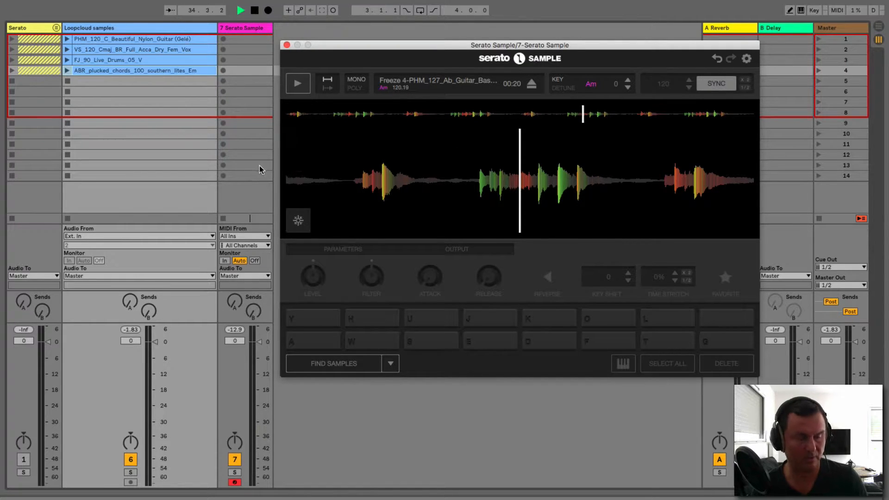
Glance at the Arrangement view, return to the Session view, and reset the stopped transport to 1.1.1.
key(Tab)
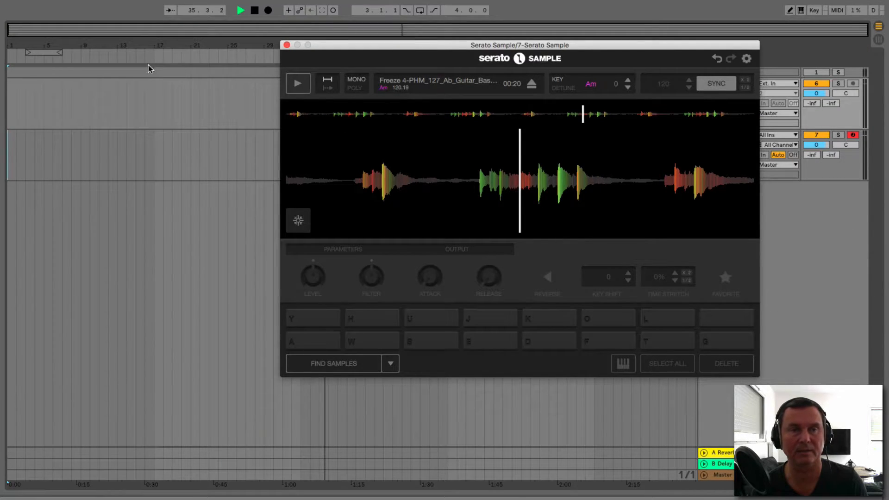
key(Tab)
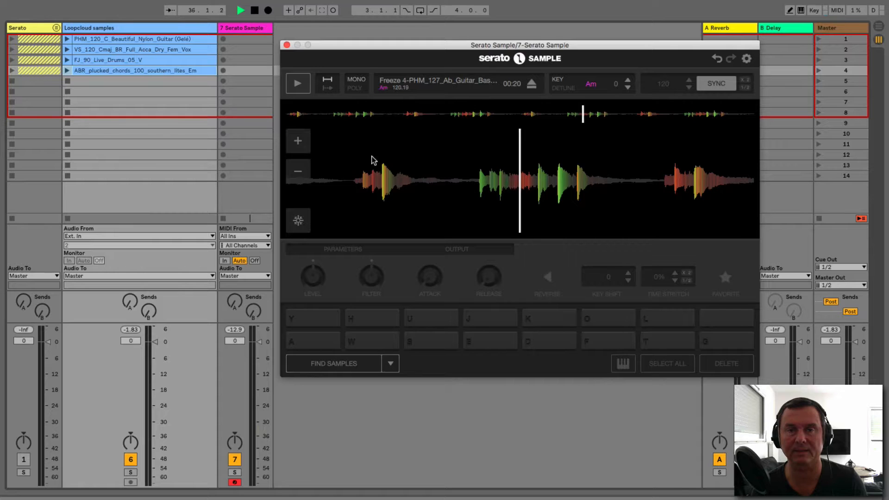
click(255, 10)
click(255, 11)
Move the Serato Sample playhead to 00:21 and zoom the waveform in, then out to view more of the sample.
drag(356, 116, 604, 116)
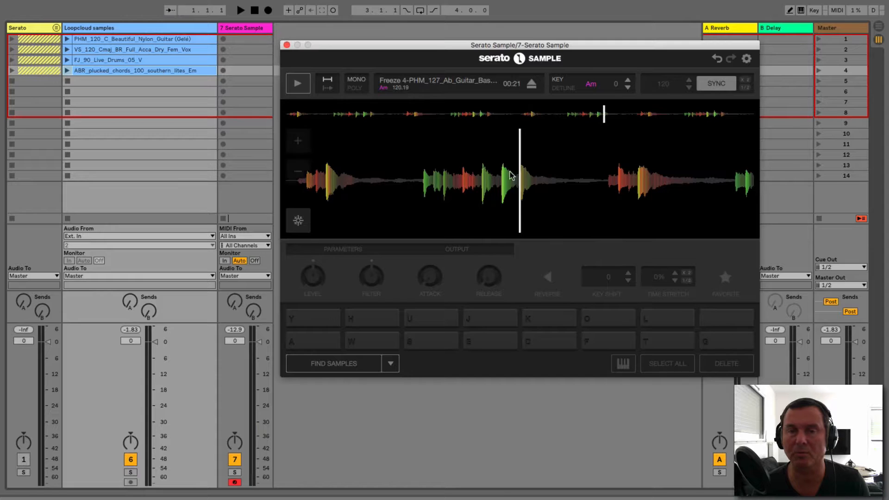
click(305, 151)
click(301, 148)
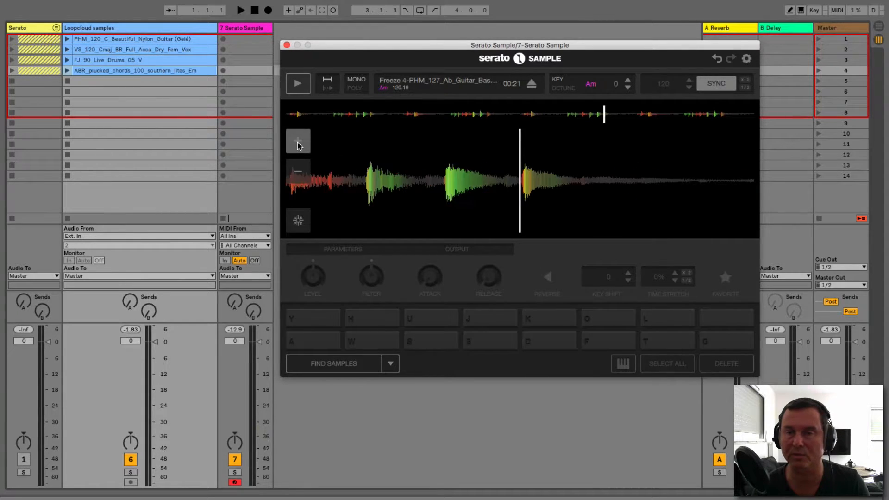
click(297, 171)
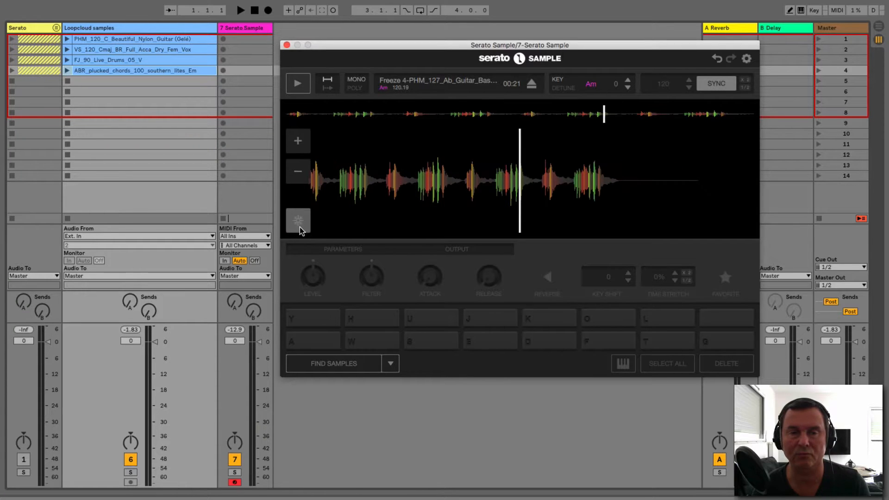
Play the guitar sample inside Serato Sample, pause it, and return the playhead to the sample's start.
click(297, 86)
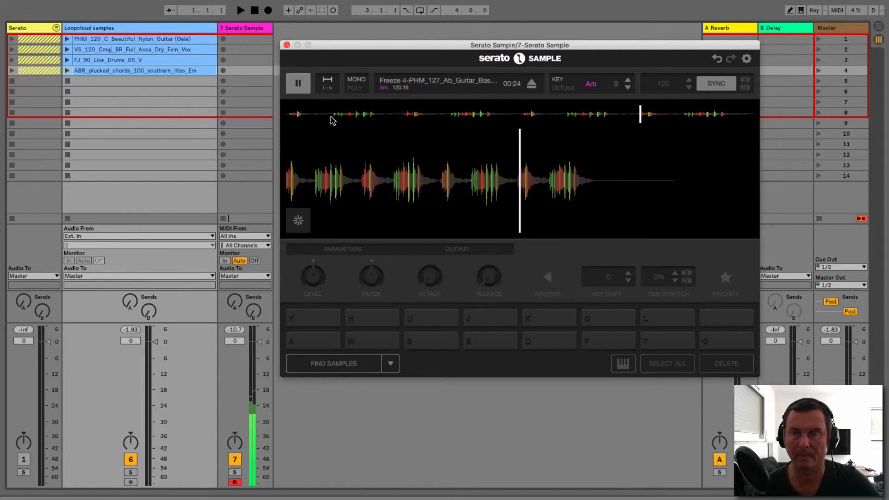
click(298, 83)
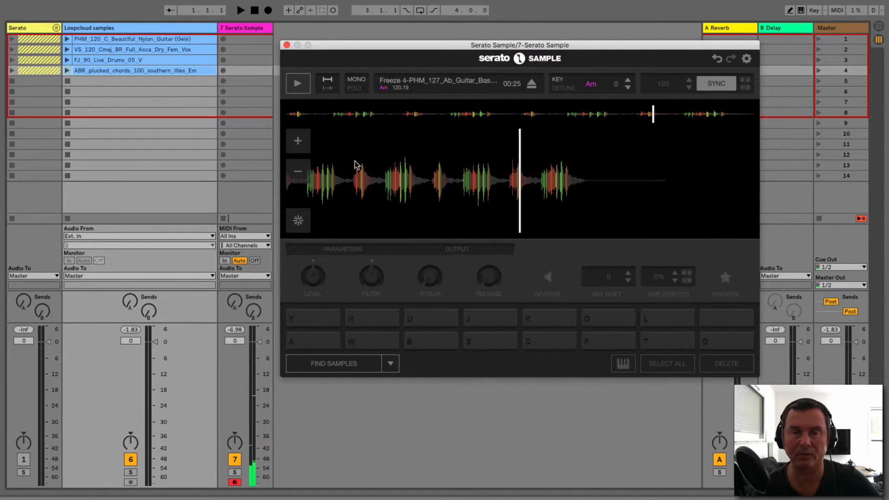
click(334, 114)
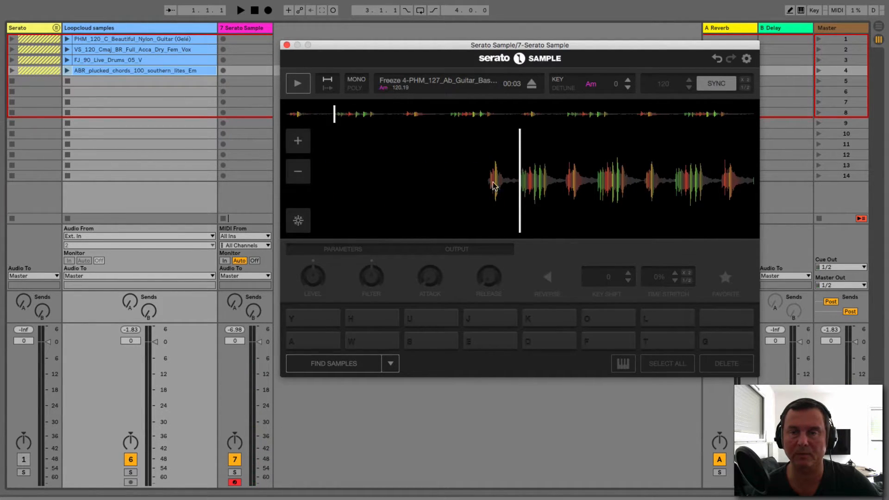
drag(535, 202, 569, 201)
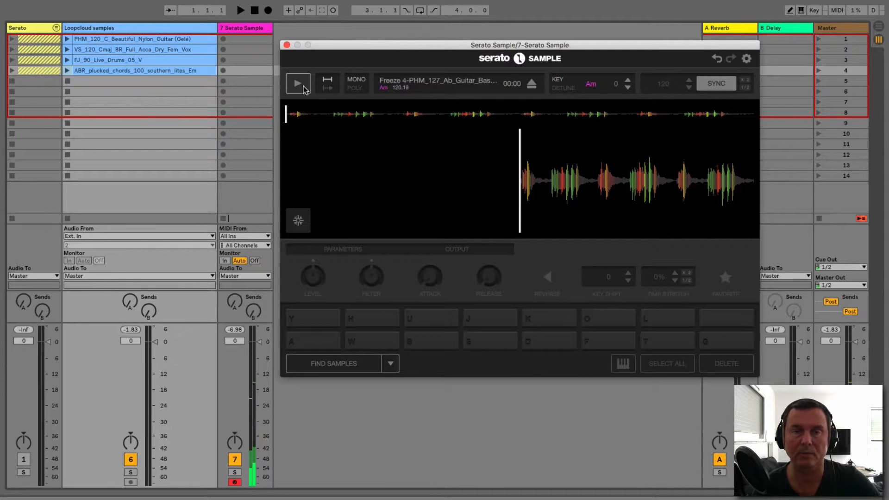
Play the guitar sample from its start inside Serato Sample and pause it at 00:04.
click(298, 86)
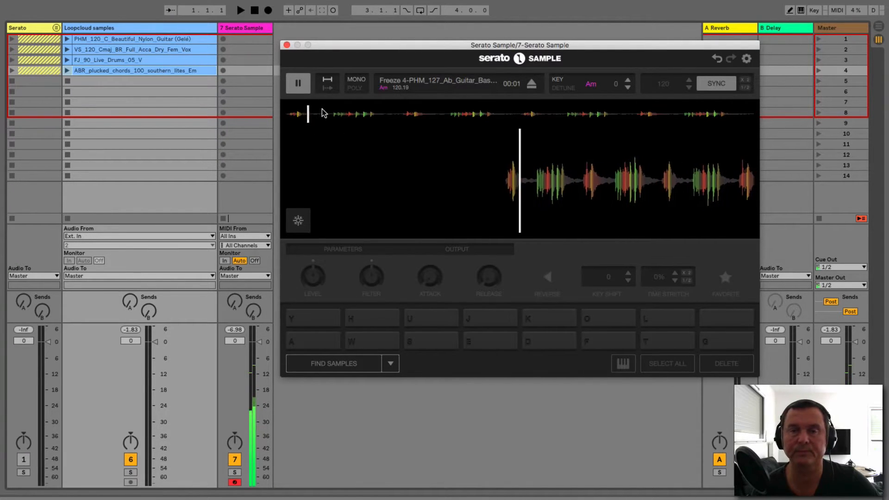
click(298, 85)
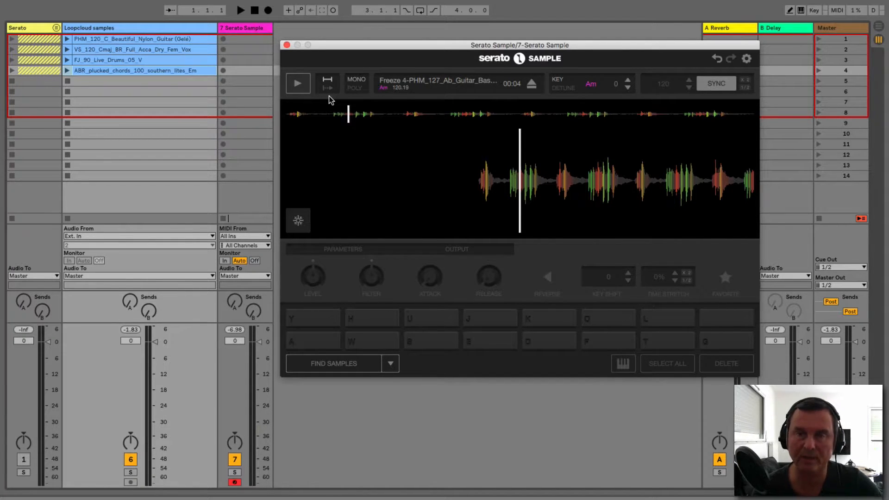
mouse_move(500, 191)
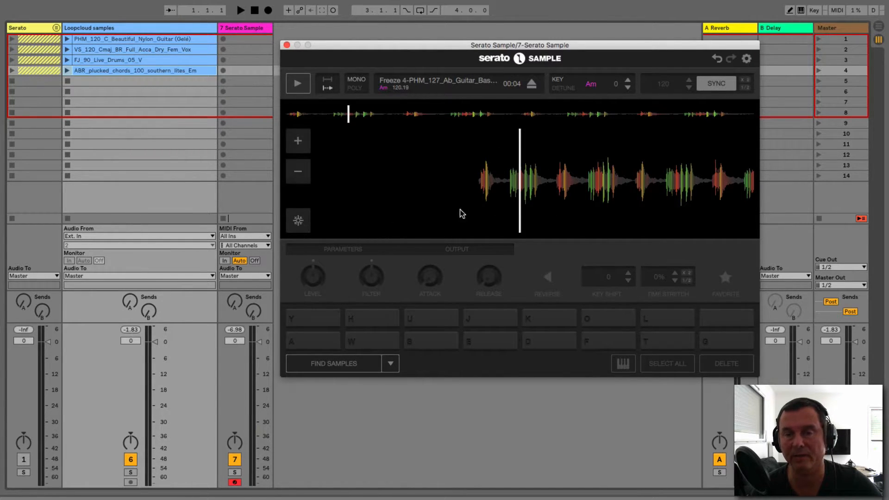
Switch the pad trigger mode back to its first option, and examine the mono/poly and key shift controls.
click(327, 83)
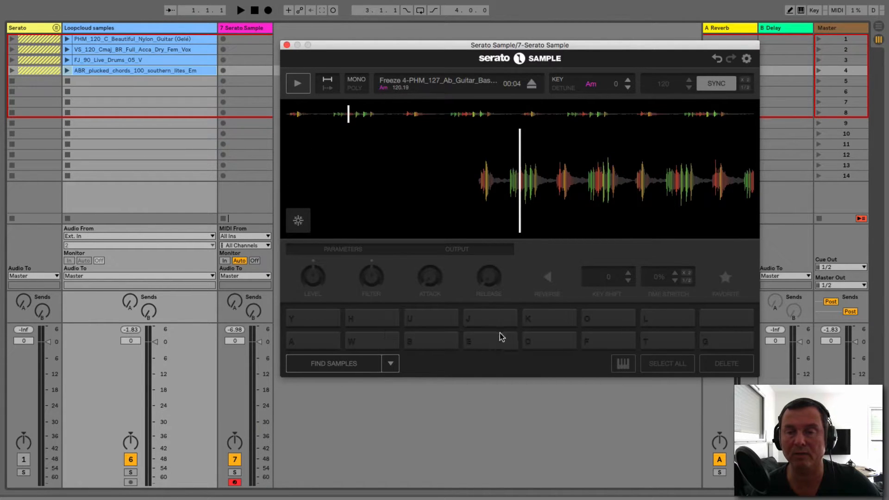
click(362, 90)
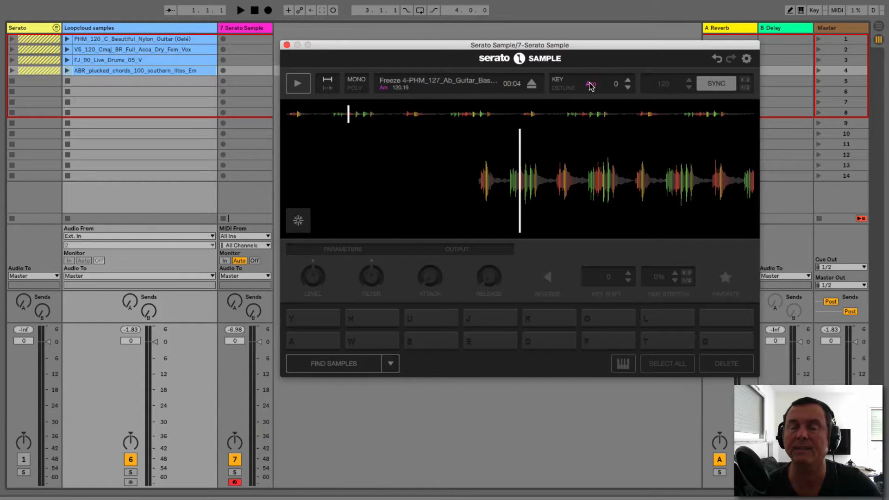
click(628, 81)
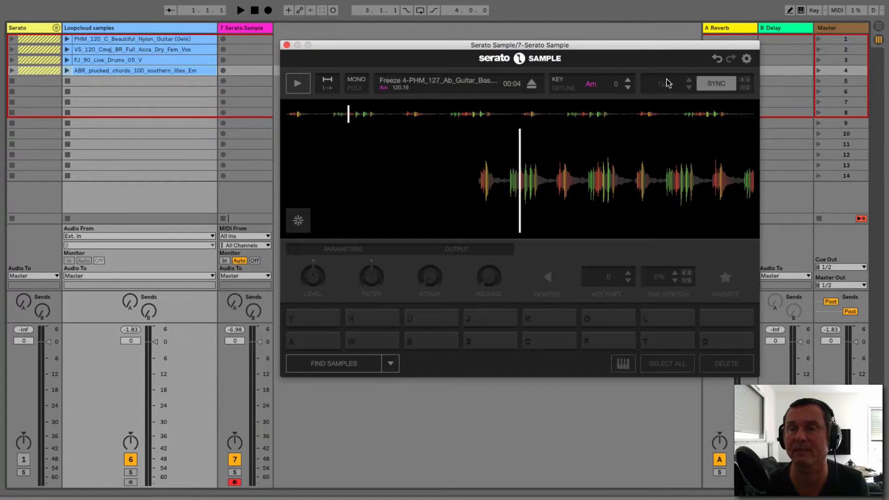
Turn tempo sync off and back on, and double the synced tempo to 240 before halving it back to 120.
click(716, 85)
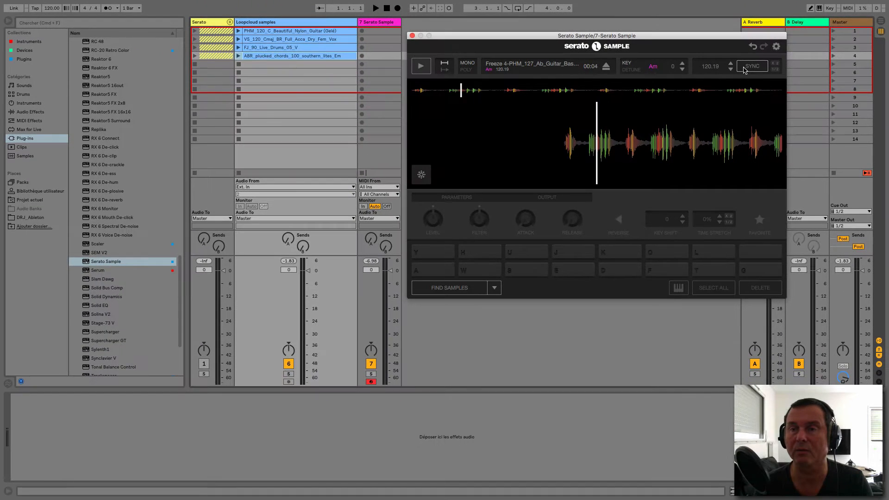
click(716, 84)
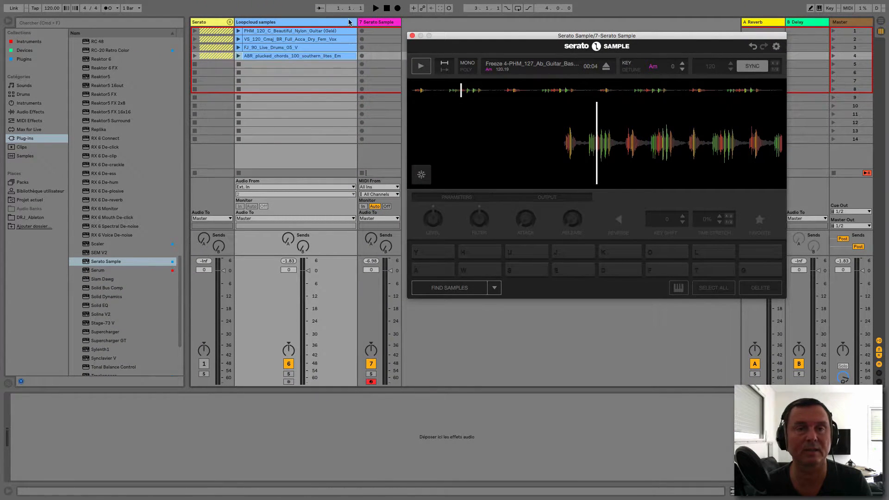
click(49, 8)
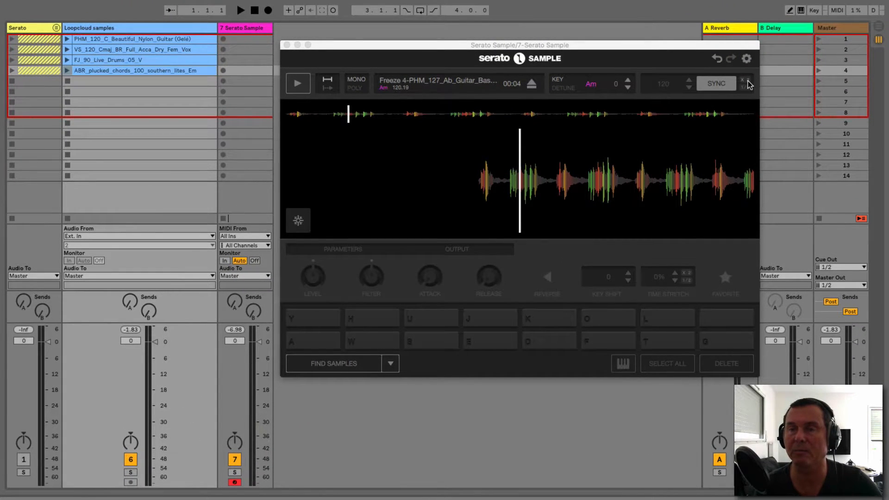
click(748, 81)
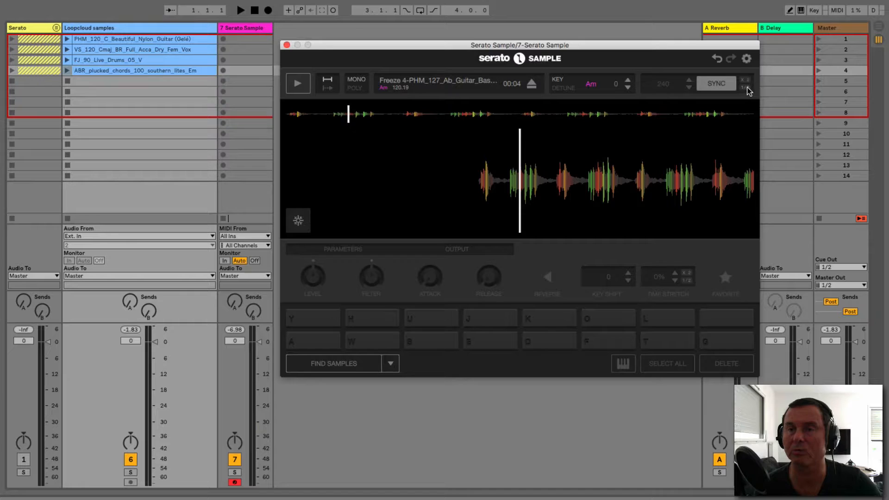
click(747, 80)
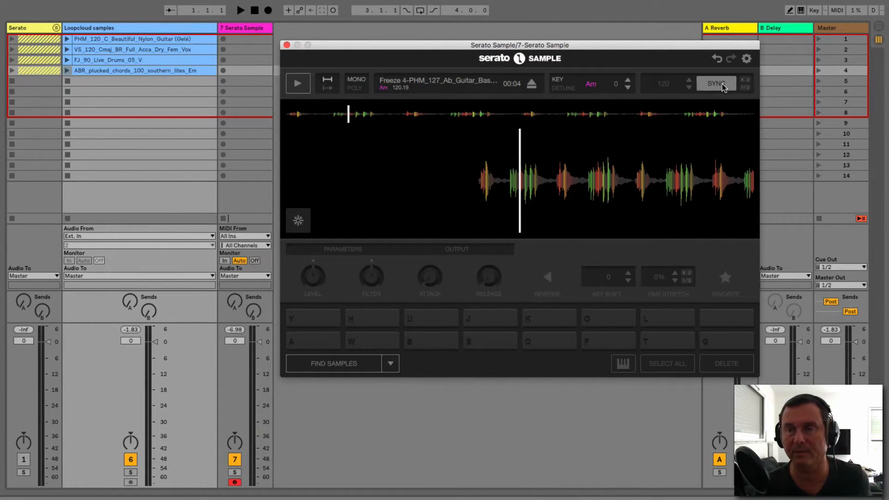
Scrub the detailed waveform back to the sample's start and slightly into its first note.
drag(590, 178, 589, 178)
drag(553, 203, 596, 202)
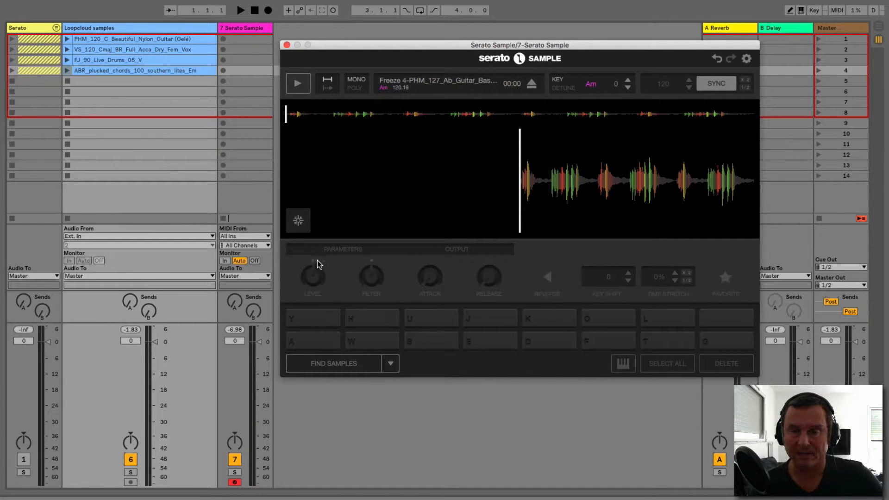
drag(552, 209, 544, 208)
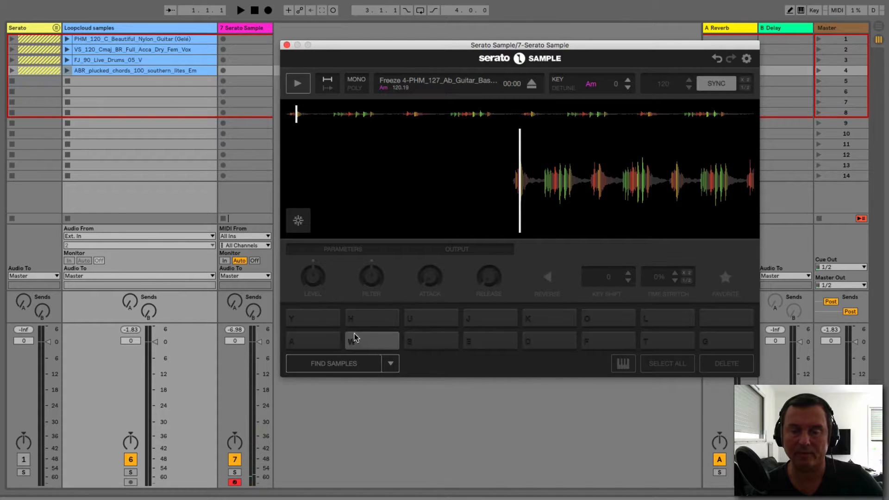
Examine the pad assignment modes Key Shift Pad, Set Random, Set Slicer and Find Samples, leaving Find Samples selected.
click(390, 364)
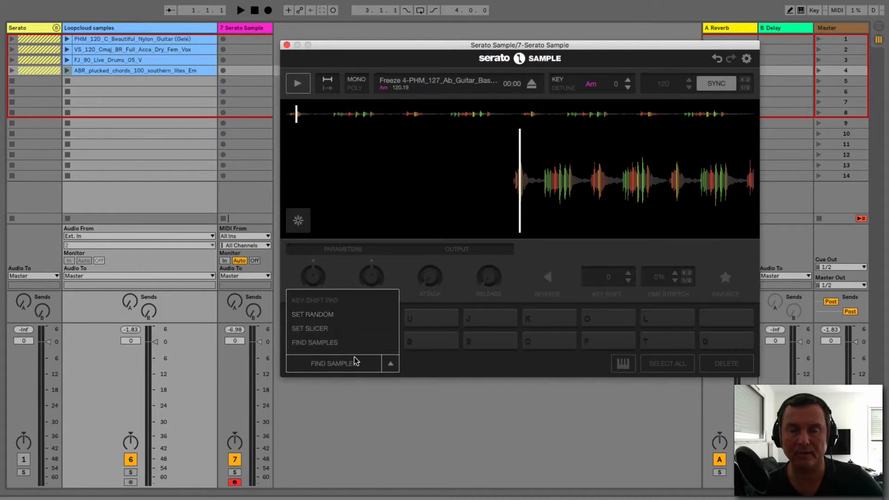
click(427, 363)
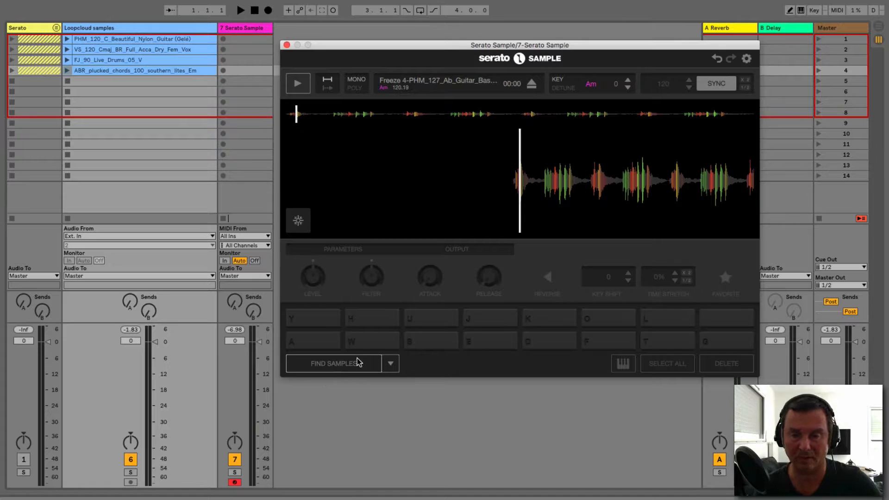
click(391, 363)
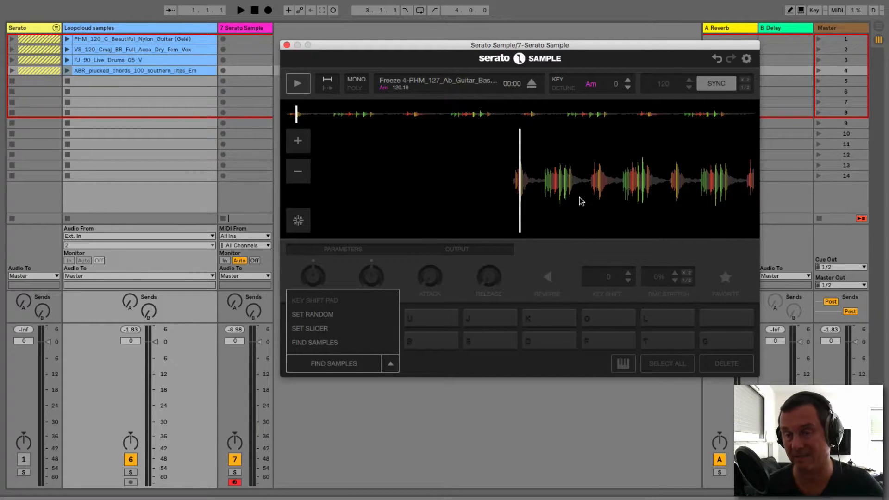
click(479, 371)
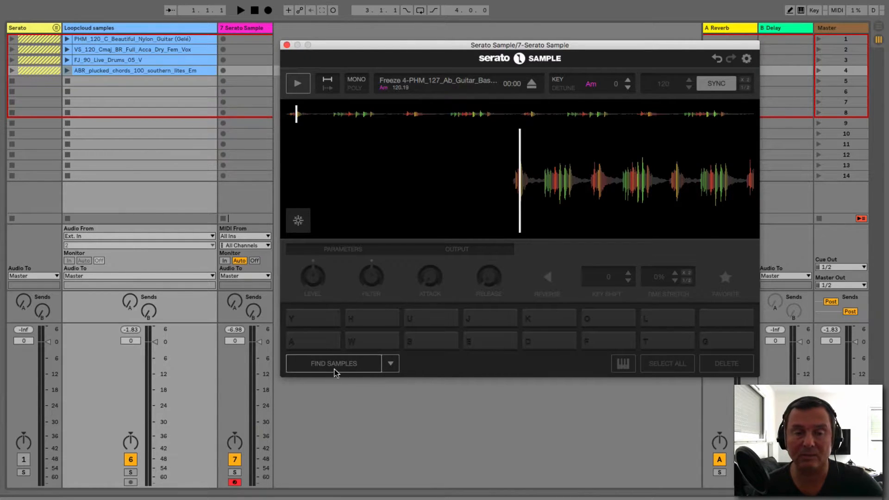
click(392, 365)
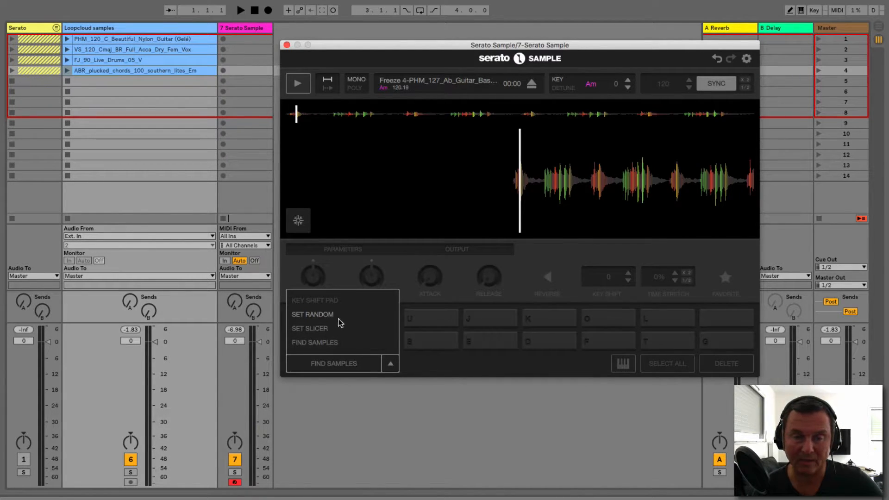
click(434, 369)
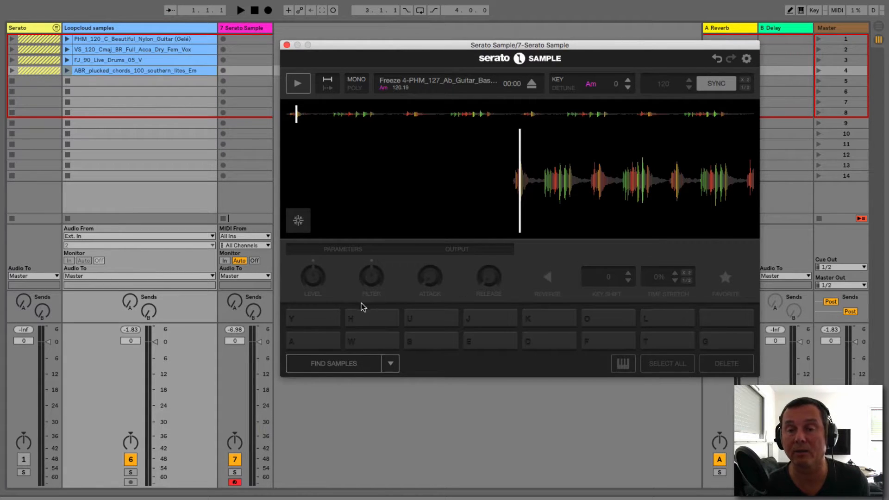
Return the playhead to the sample's start and run Find Samples to assign cue points to all the pads.
drag(535, 214, 545, 214)
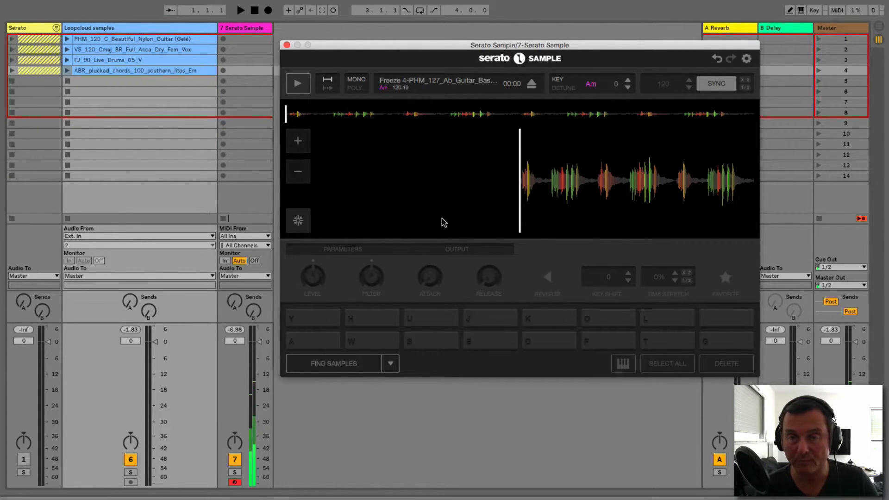
click(343, 364)
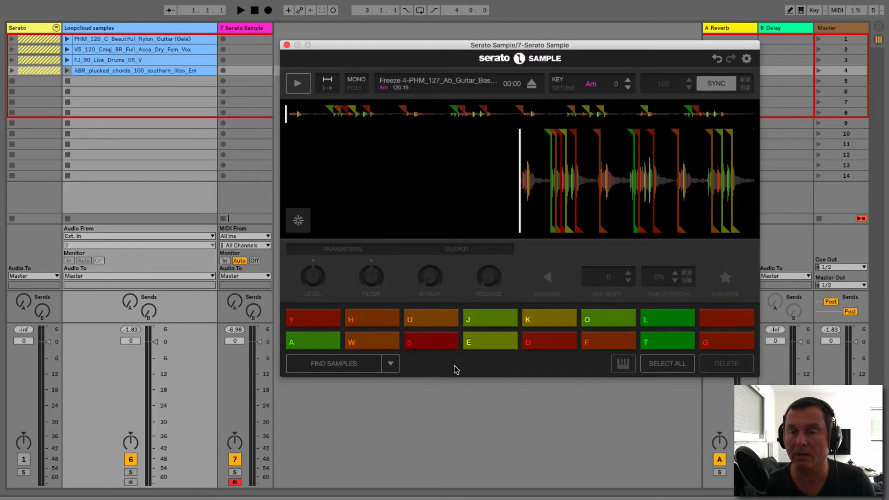
mouse_move(565, 183)
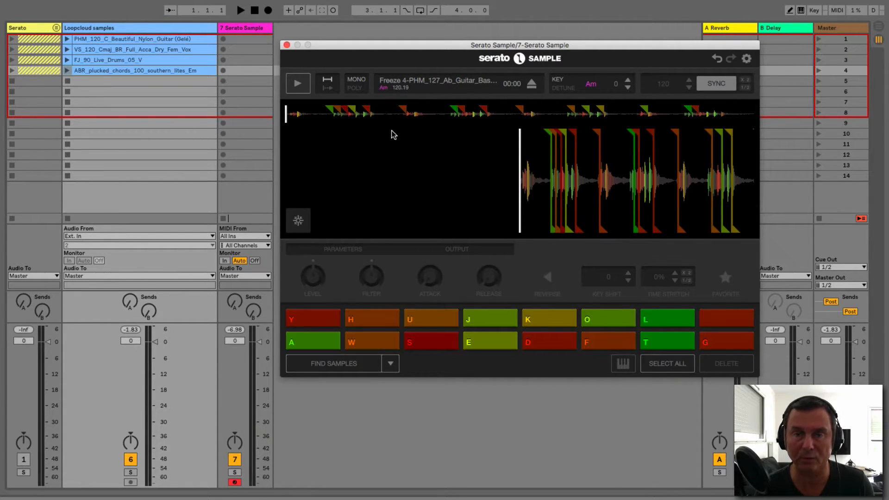
Audition the cue points on pads A, W, S, Y, U and J.
click(331, 348)
click(377, 347)
click(432, 341)
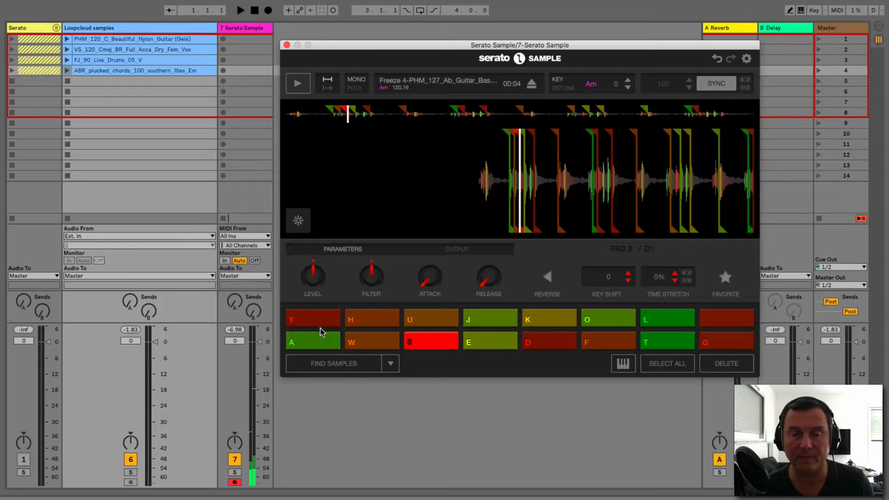
click(315, 320)
click(444, 325)
click(491, 320)
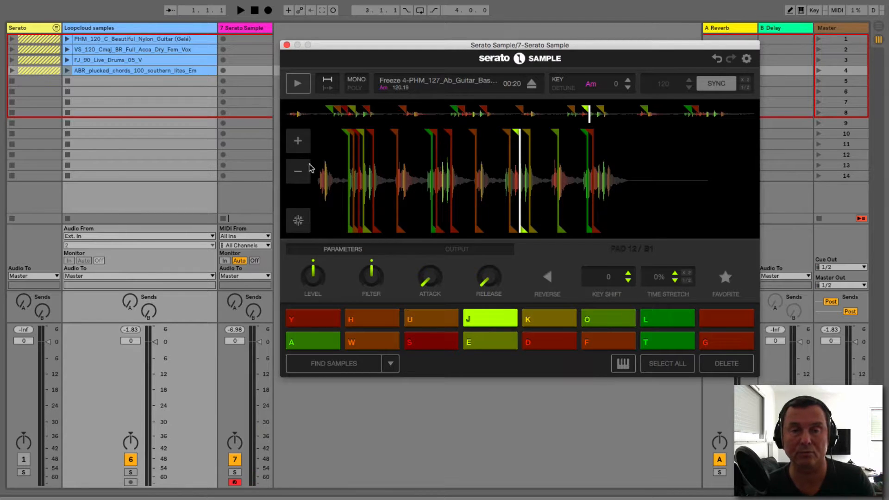
Zoom the waveform in two levels around pad J's cue point and move the playhead to 00:29 in the overview.
click(297, 142)
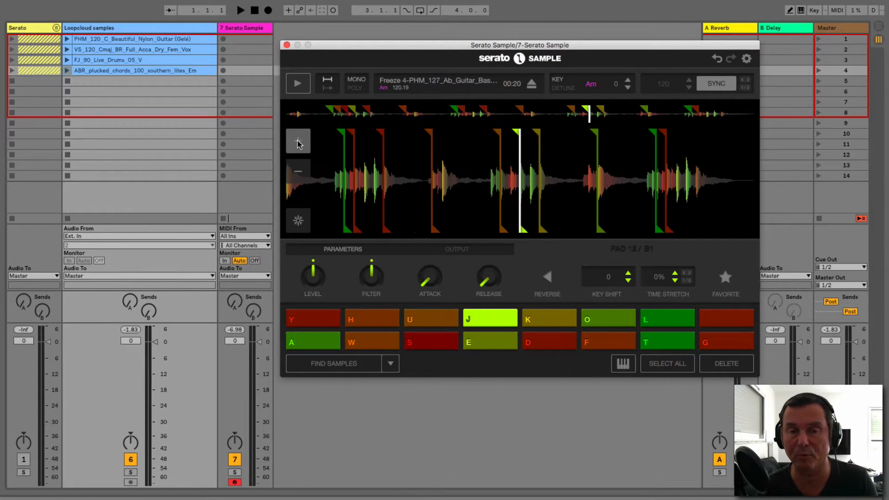
click(297, 142)
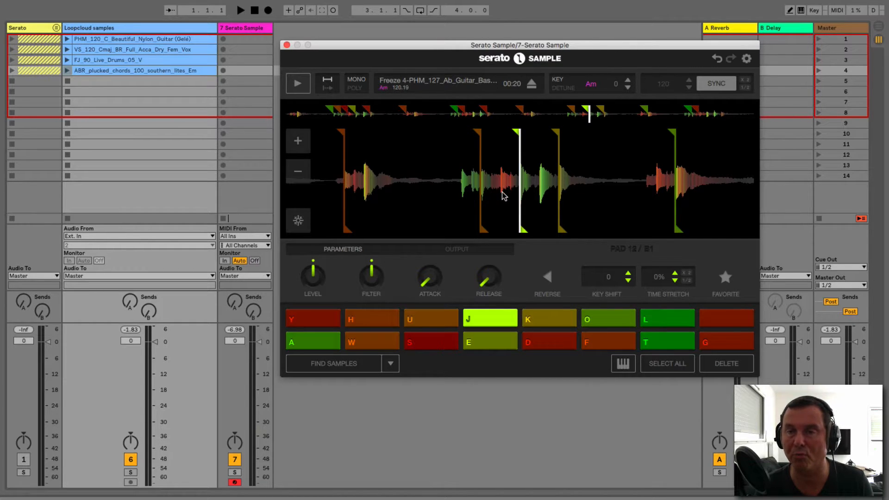
click(714, 114)
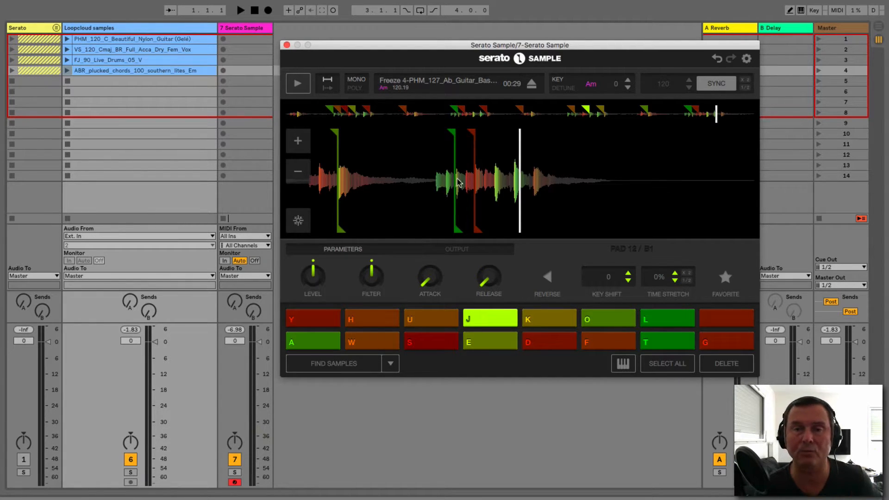
Audition the cue points on pads H, U, S, J, K and O in the zoomed waveform.
click(374, 324)
click(424, 322)
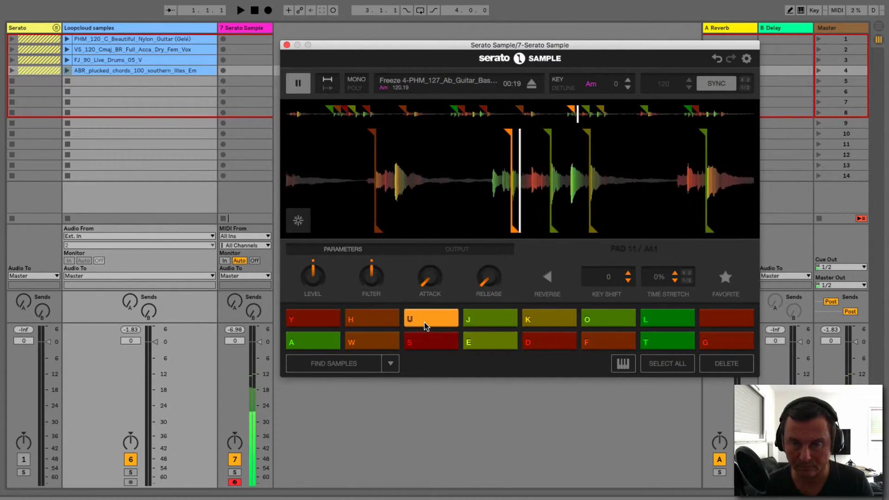
click(422, 342)
click(481, 322)
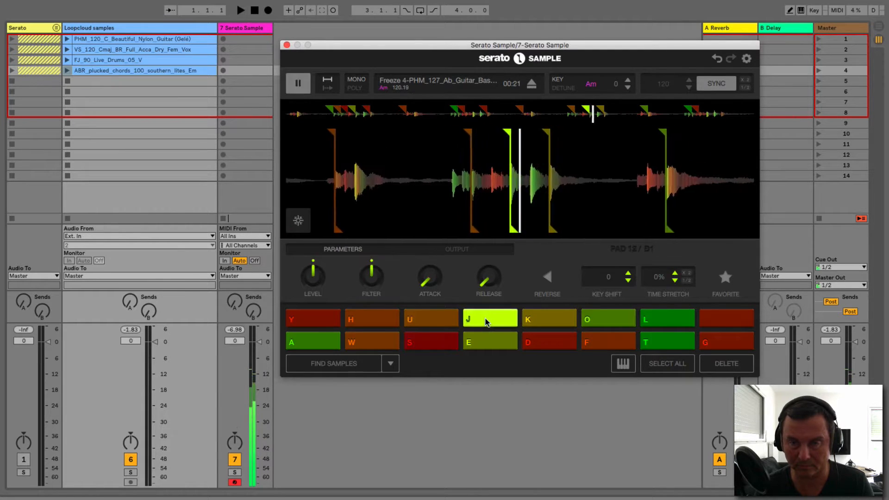
click(546, 314)
click(609, 315)
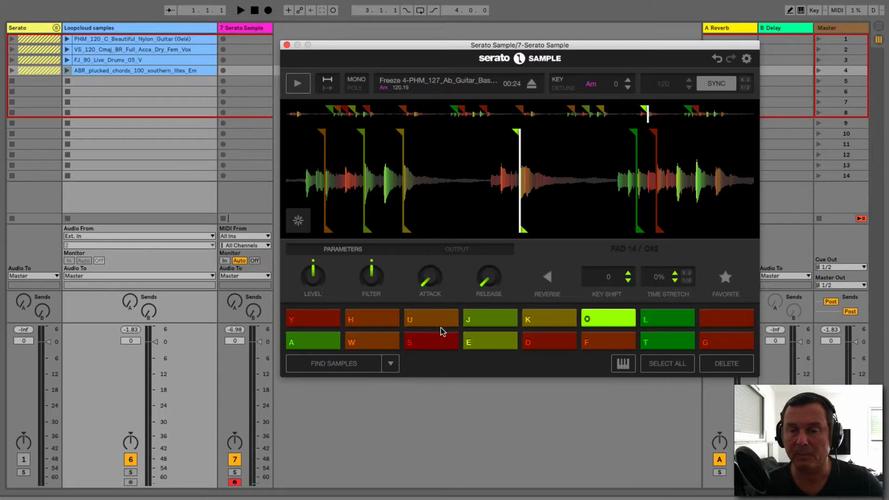
Audition pads A, Y, H, W and S, and finish by replaying the cue point on pad A.
click(313, 342)
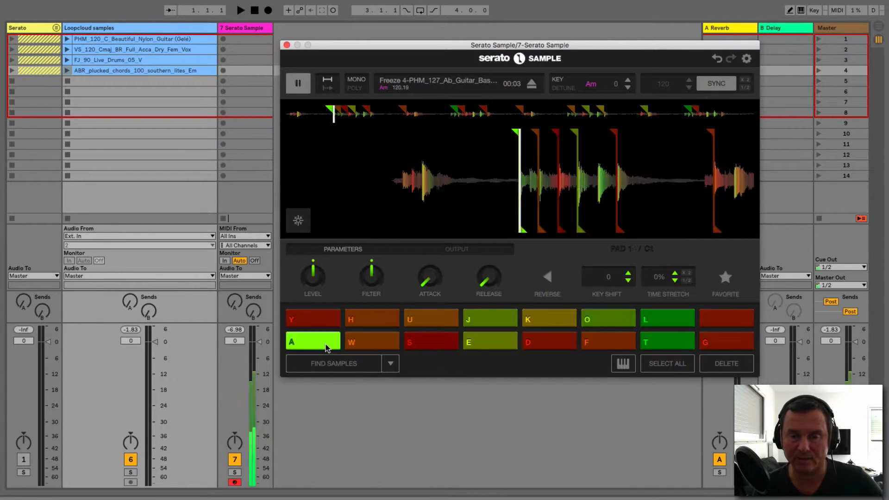
click(312, 320)
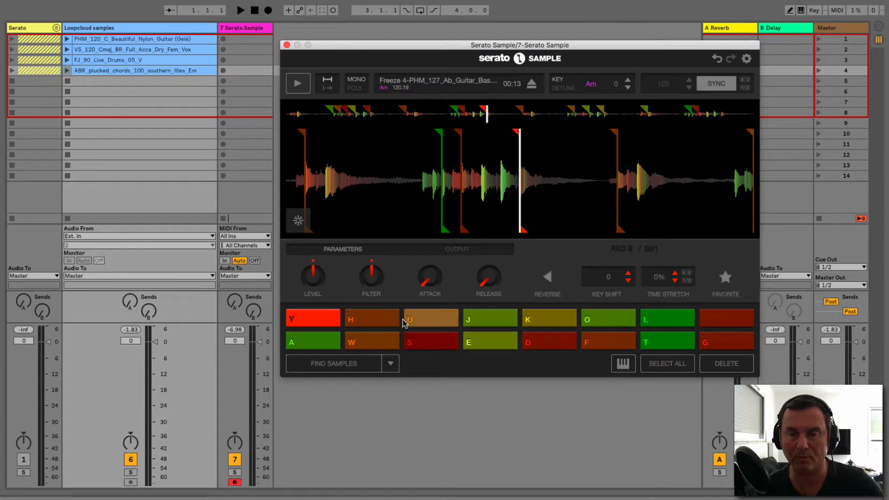
click(371, 319)
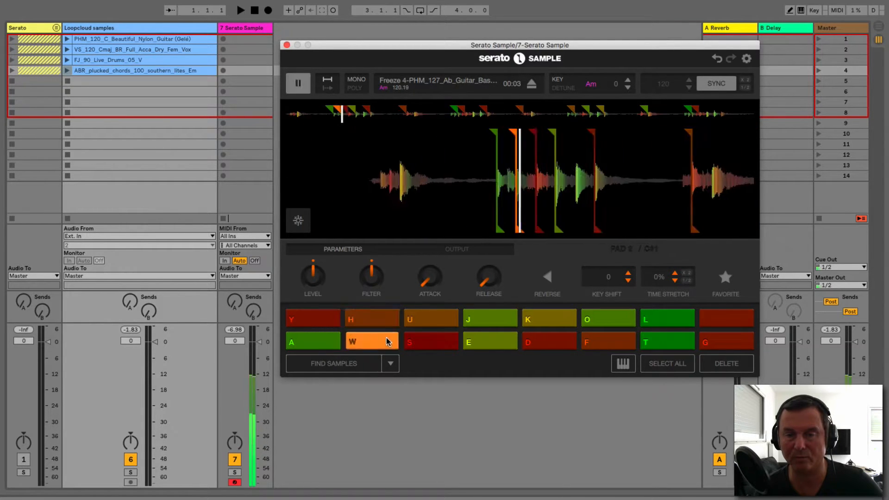
click(435, 343)
click(321, 345)
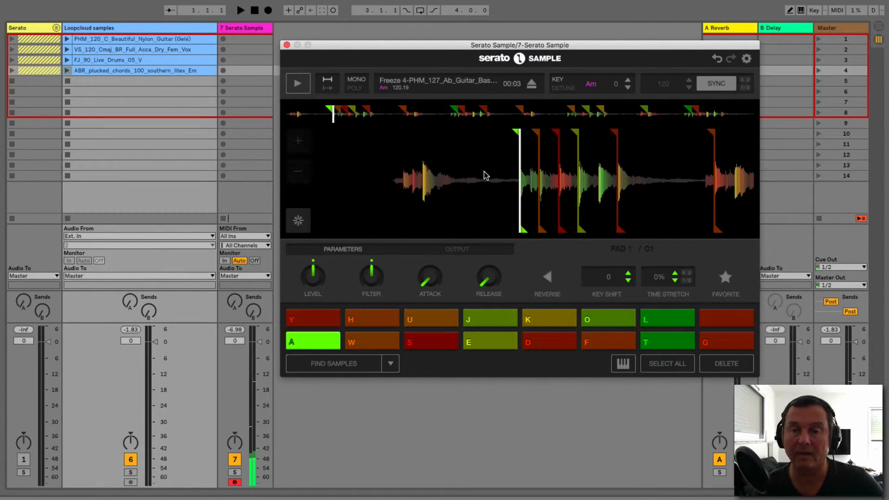
click(323, 343)
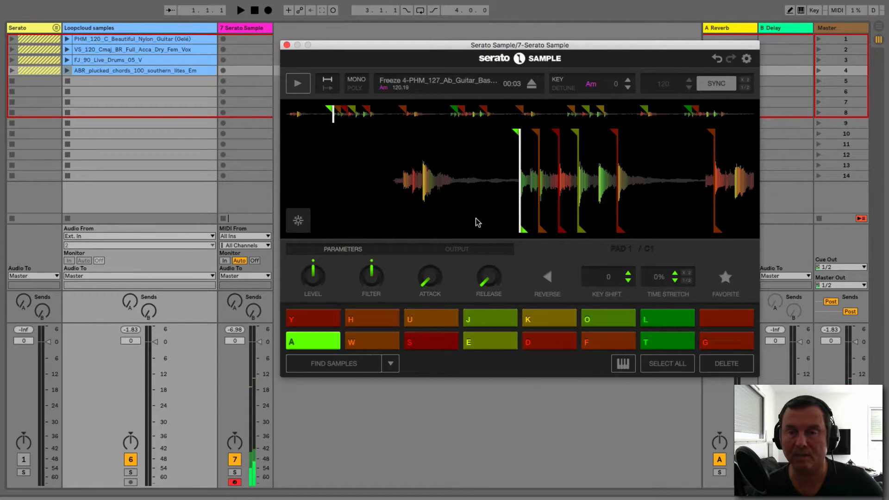
Zoom the waveform in two levels around pad A's cue point and audition pad A.
click(298, 141)
click(298, 140)
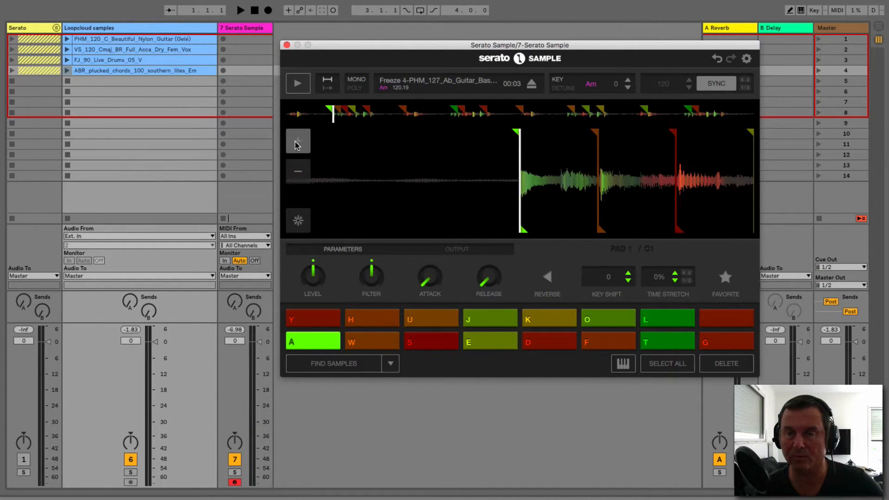
click(314, 343)
click(321, 344)
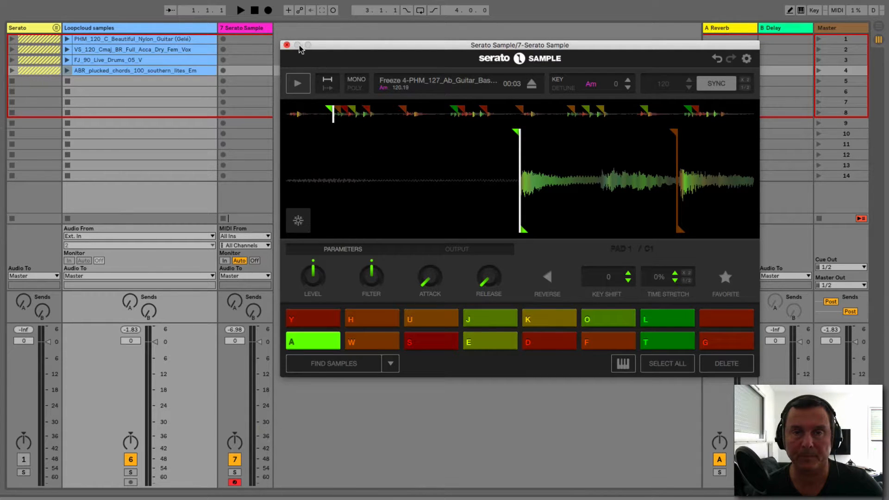
mouse_move(327, 49)
mouse_down()
mouse_move(315, 76)
mouse_move(333, 46)
mouse_up()
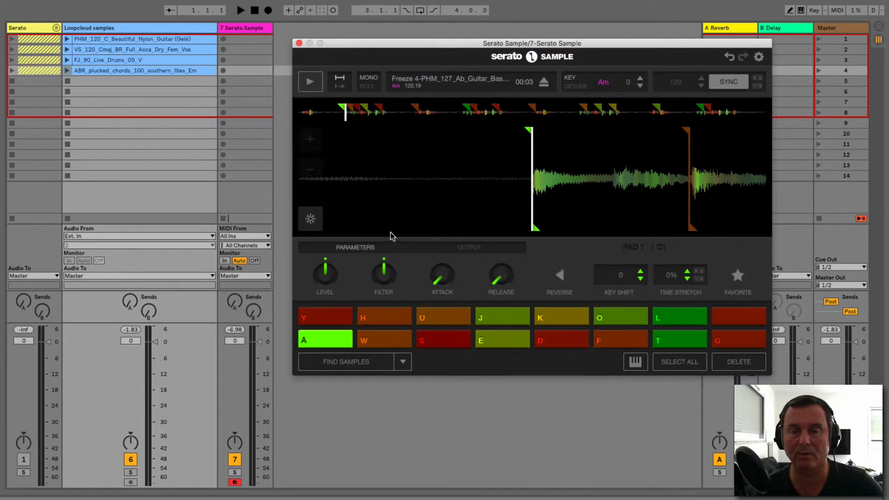
drag(362, 47, 352, 55)
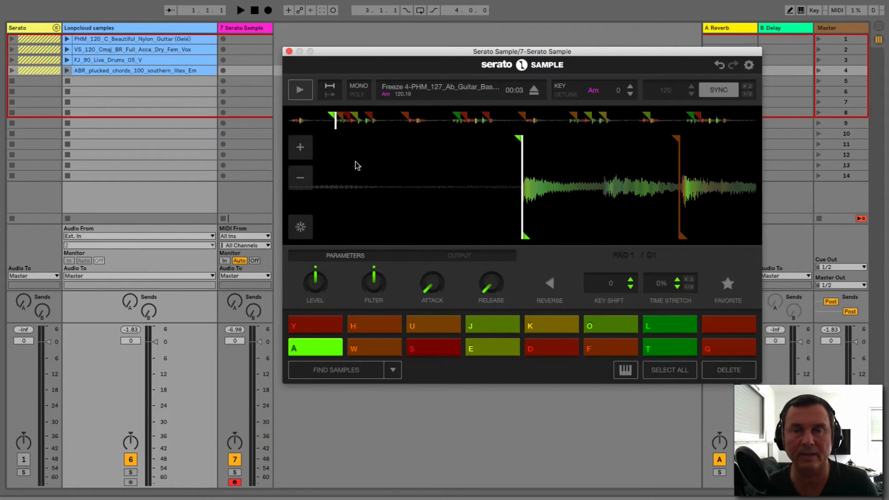
Close the Serato Sample window, then add an empty Drum Rack on a new MIDI track coloured blue.
click(289, 51)
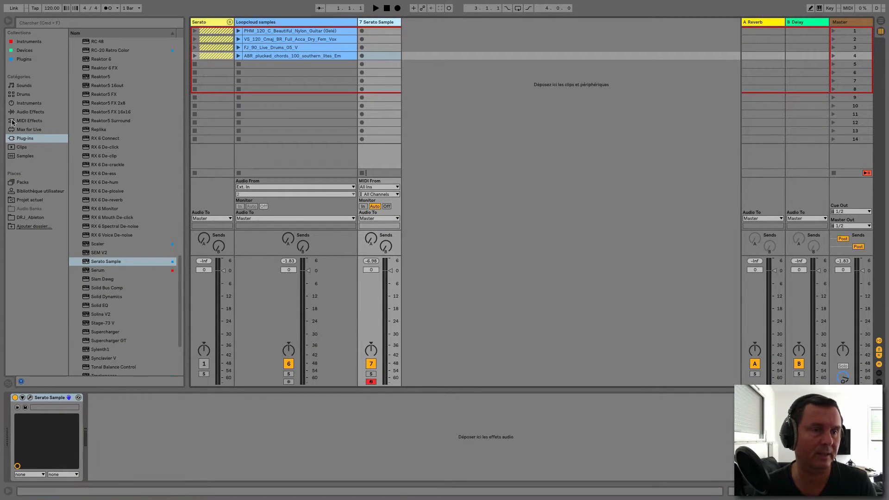
click(26, 95)
drag(95, 50, 417, 82)
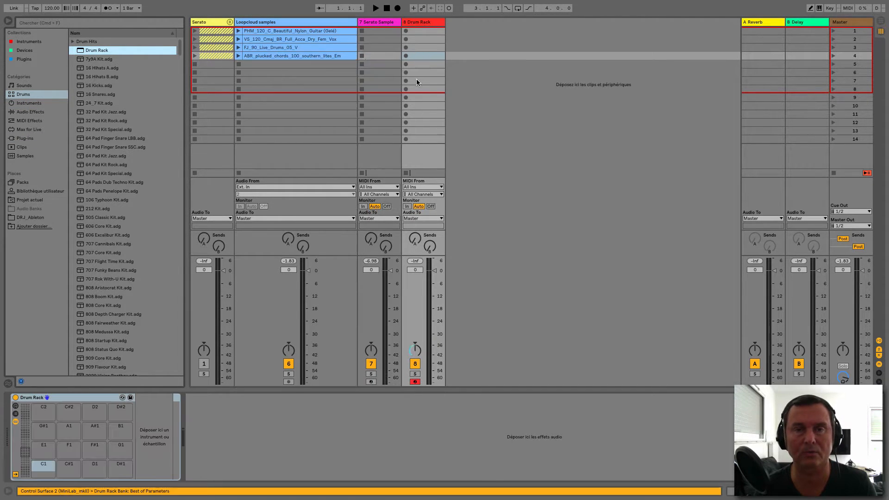
right_click(430, 23)
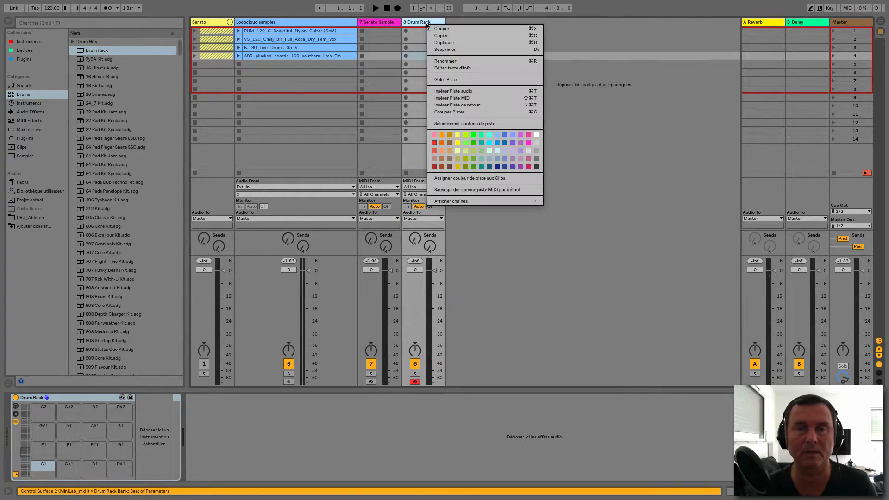
click(497, 136)
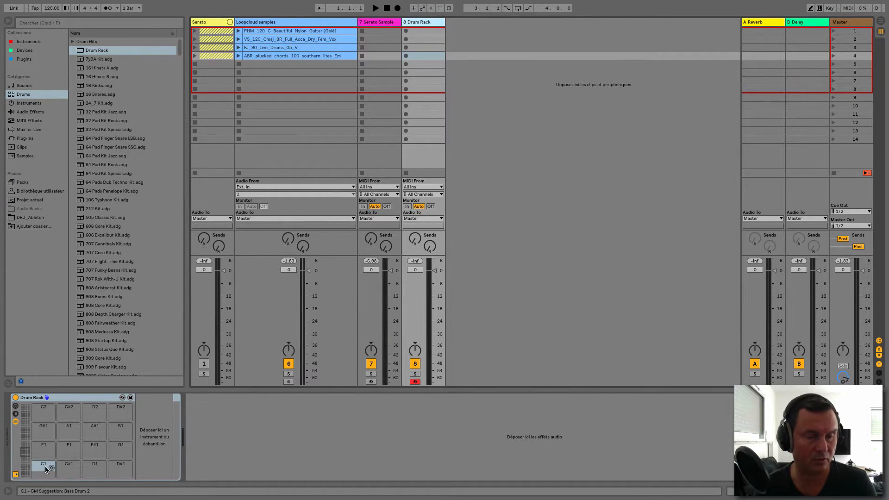
Move the Serato Sample device from its own track onto the Drum Rack's C1 pad.
click(377, 22)
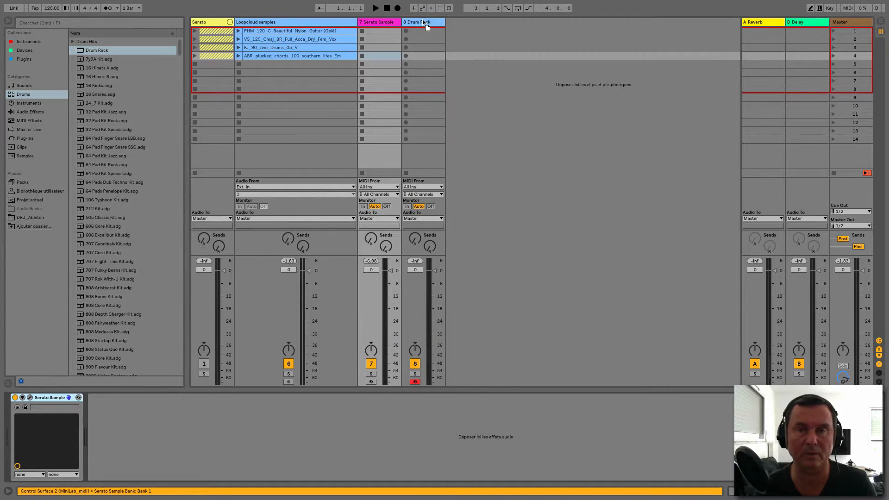
click(421, 23)
drag(60, 498, 45, 469)
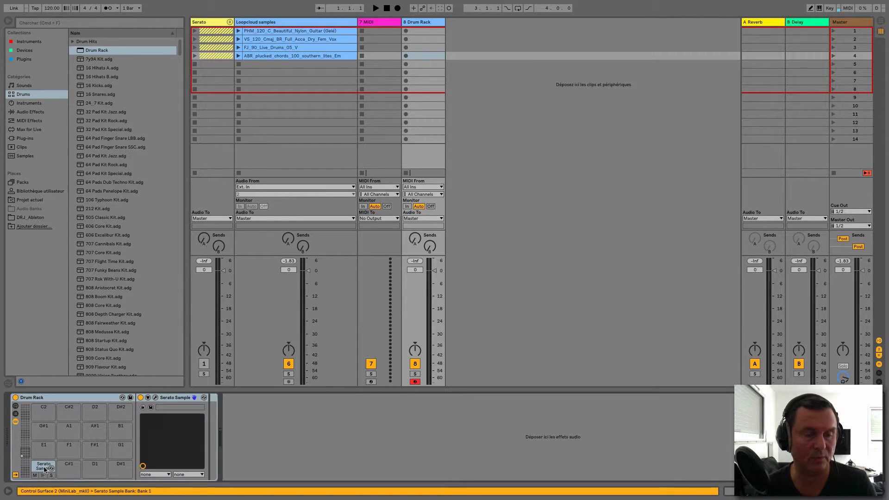
Show the Drum Rack's chain list with its input/output settings and set the Serato Sample chain to receive all notes.
click(16, 417)
click(15, 454)
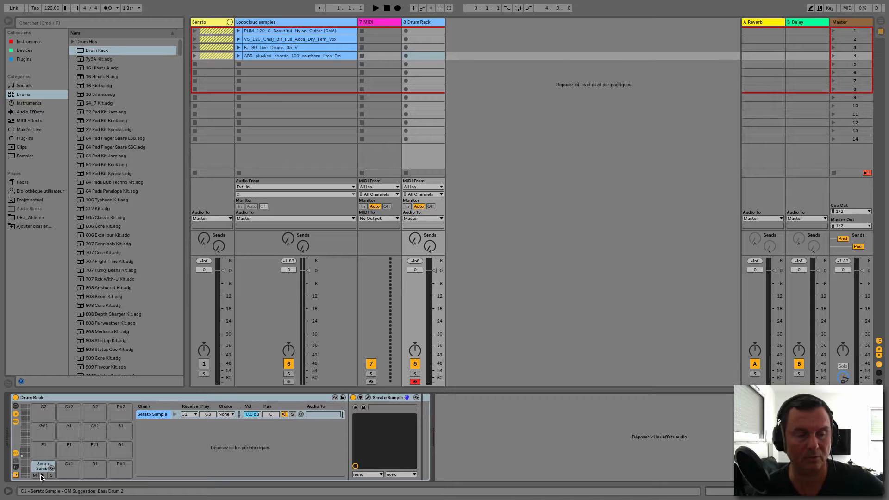
click(195, 415)
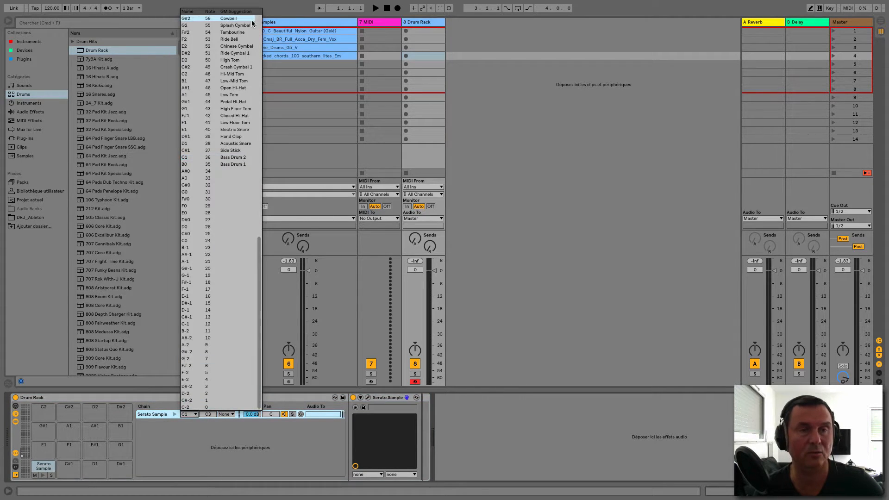
click(195, 18)
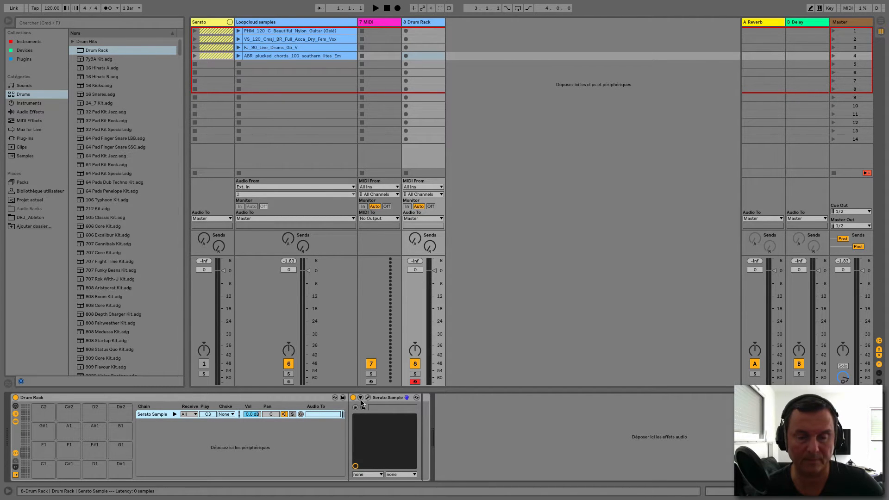
Open the Serato Sample window from the Drum Rack and audition the cue points on pads A, W and E.
click(369, 398)
drag(461, 46, 500, 47)
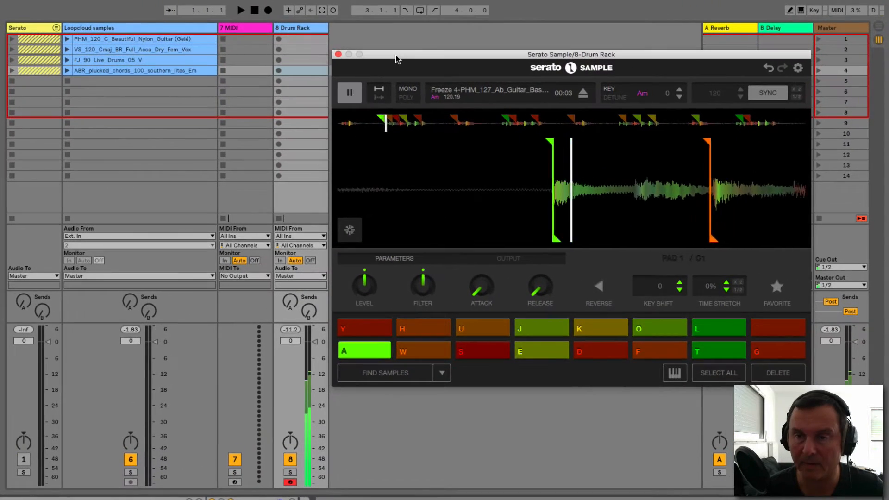
key(w)
key(e)
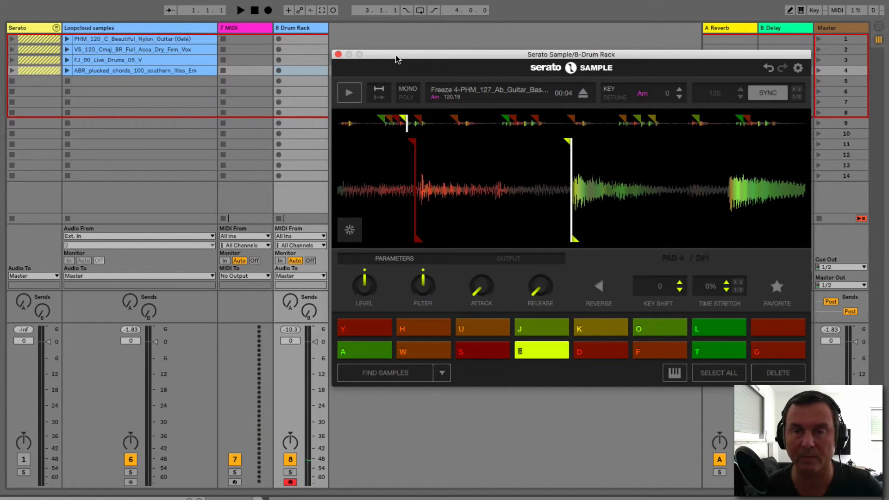
key(a)
key(w)
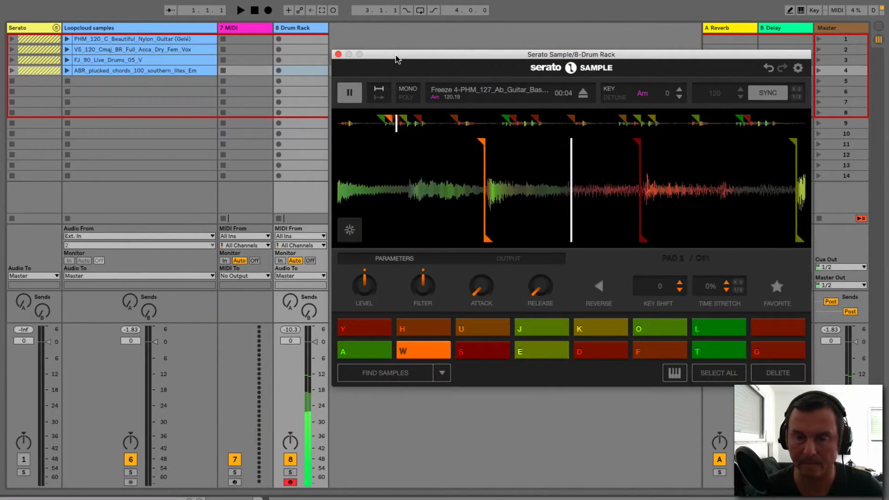
key(e)
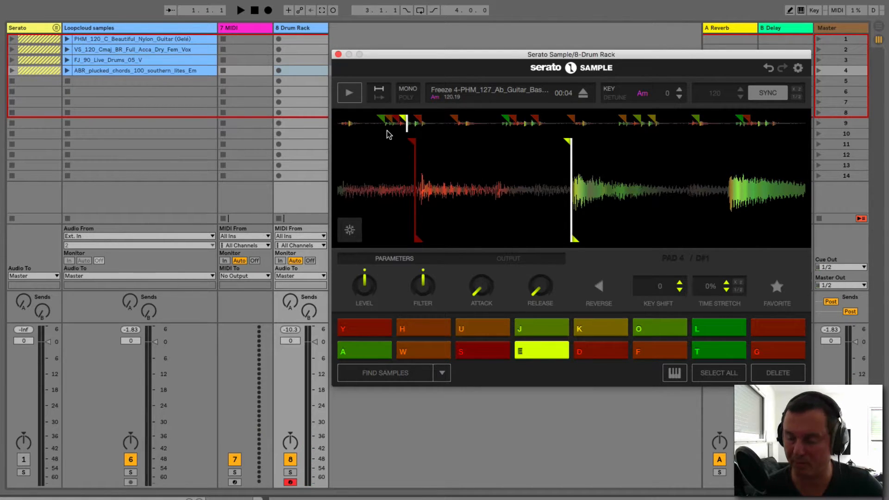
Switch the pad playback mode to continue past the next cue point and audition pad A.
click(366, 351)
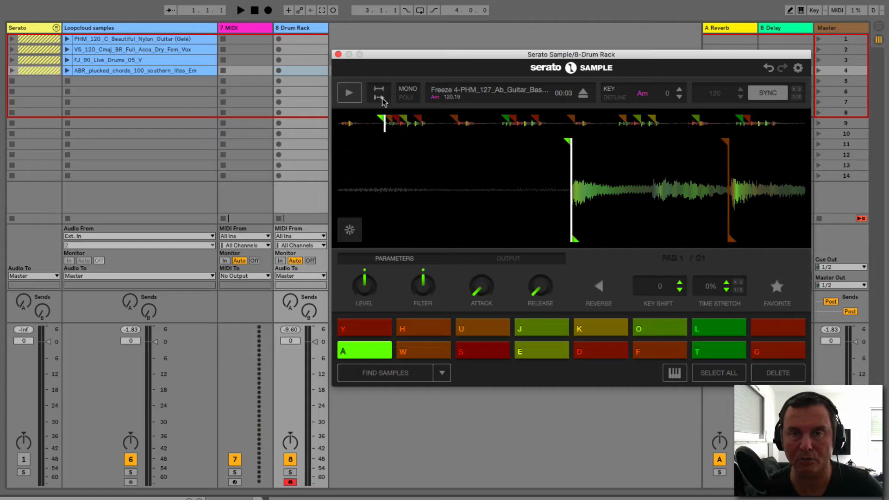
click(368, 353)
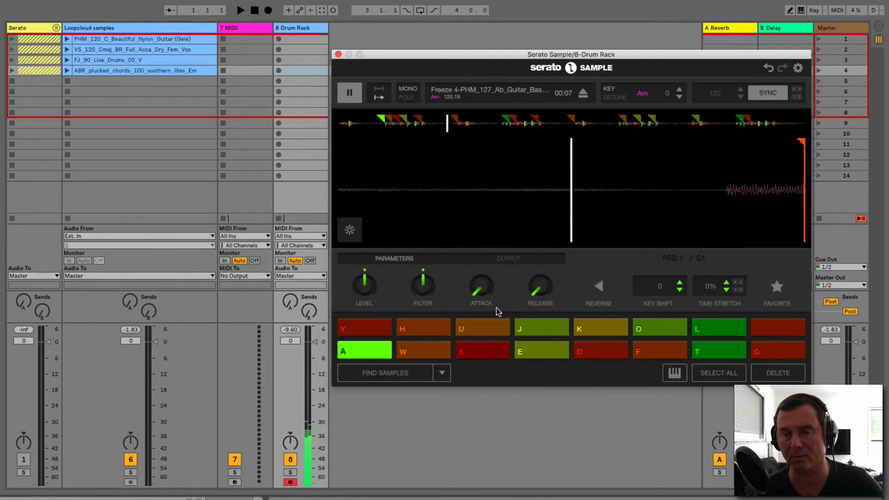
click(380, 97)
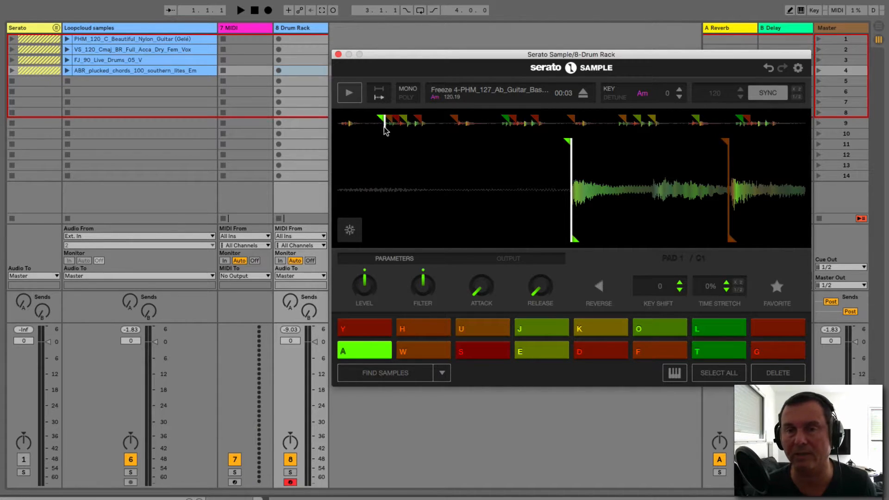
Toggle playback to Poly and back to Mono, and audition pads A and S in continuous playback.
mouse_move(389, 157)
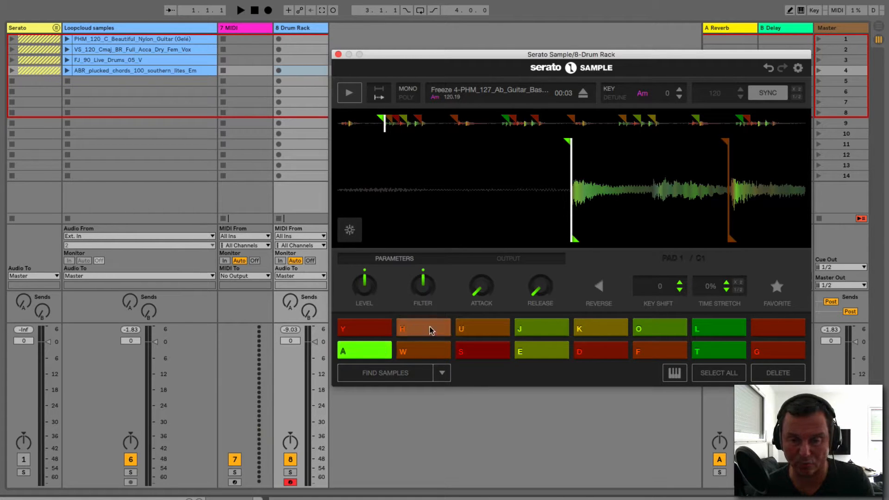
mouse_move(426, 185)
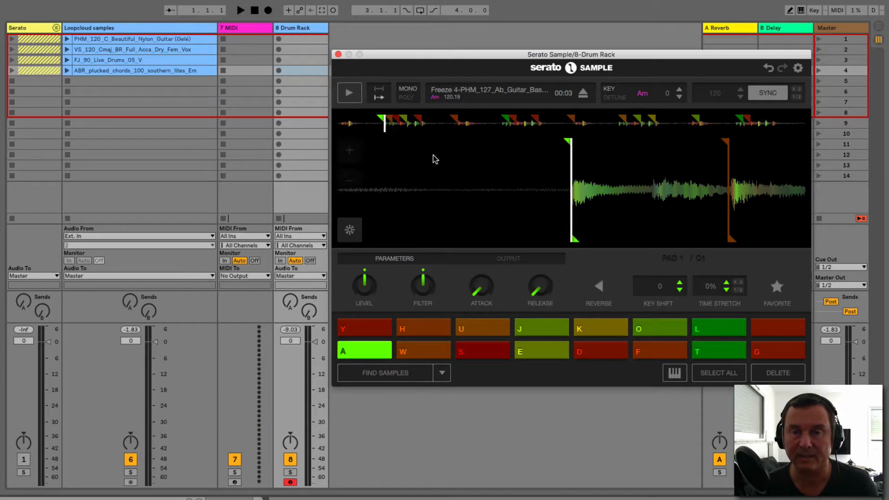
click(406, 98)
click(407, 91)
click(369, 349)
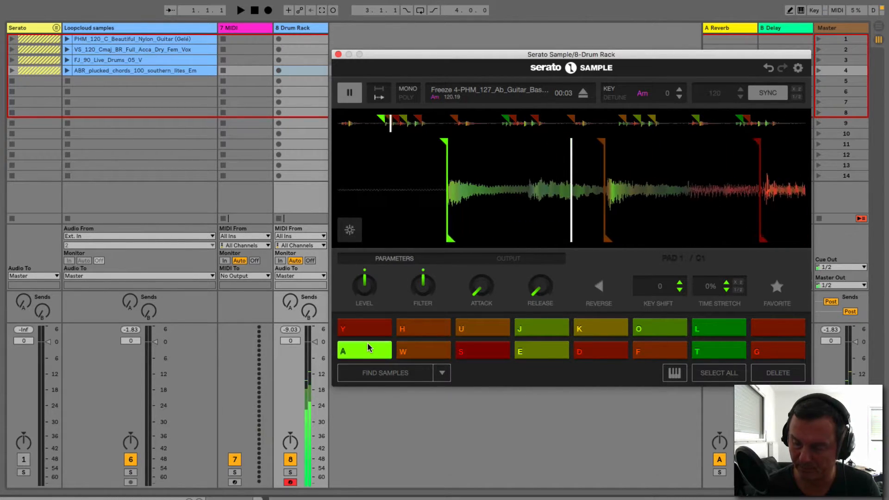
key(s)
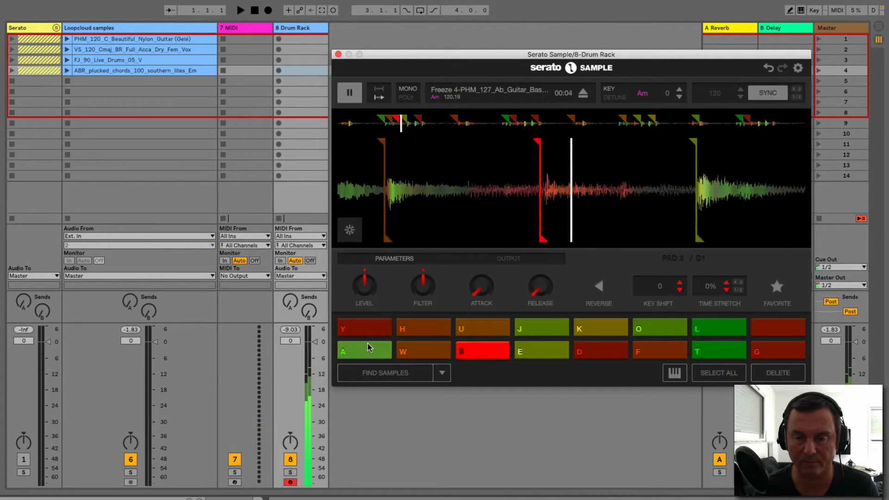
Set the pad playback mode to stop at the next cue point and audition pads A, W and F in Mono.
click(378, 94)
key(a)
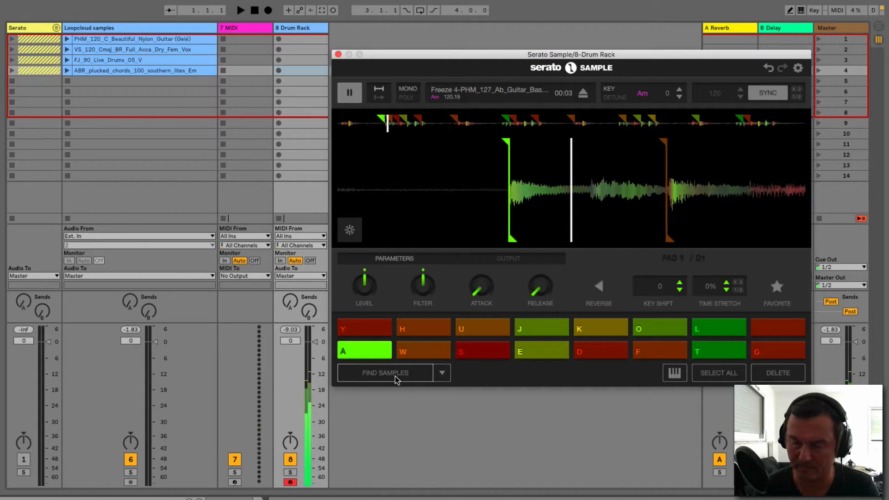
key(w)
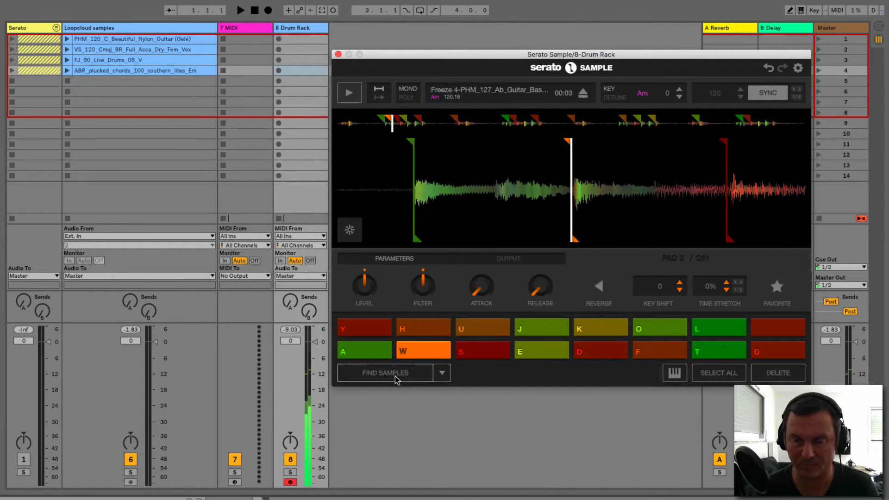
key(a)
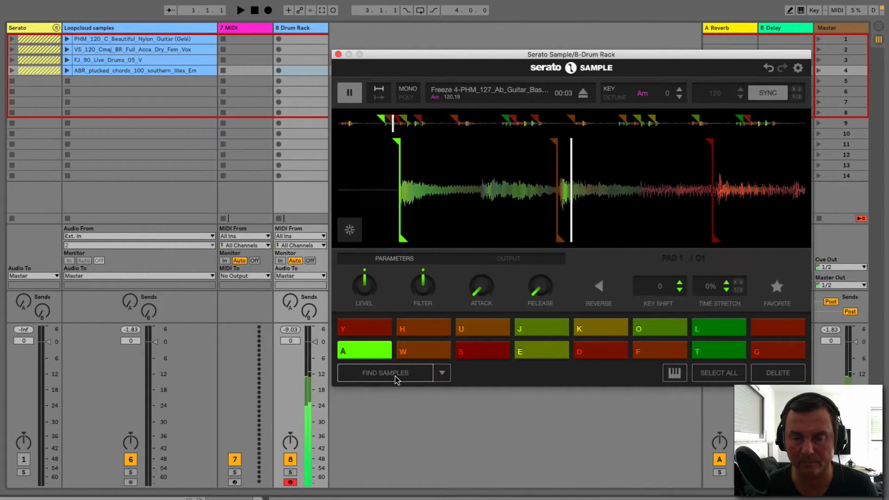
key(f)
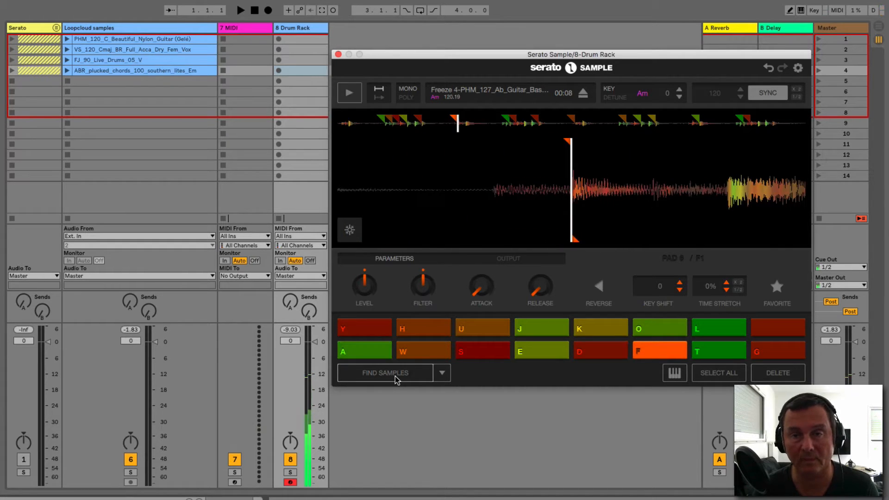
Set Serato Sample to Poly and audition pads W, T and A.
click(407, 97)
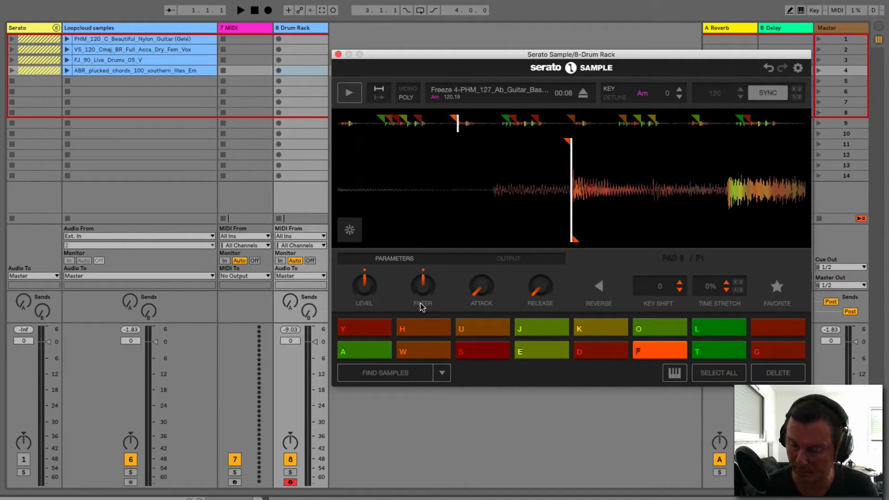
key(w)
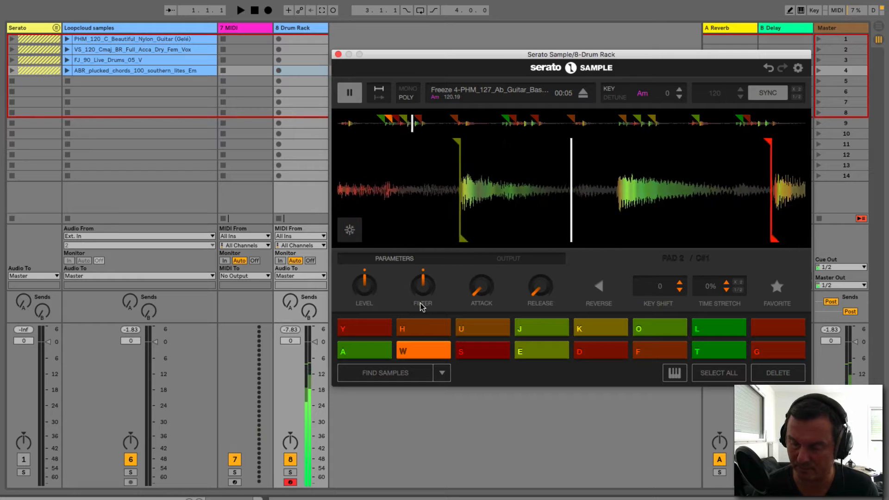
key(t)
key(a)
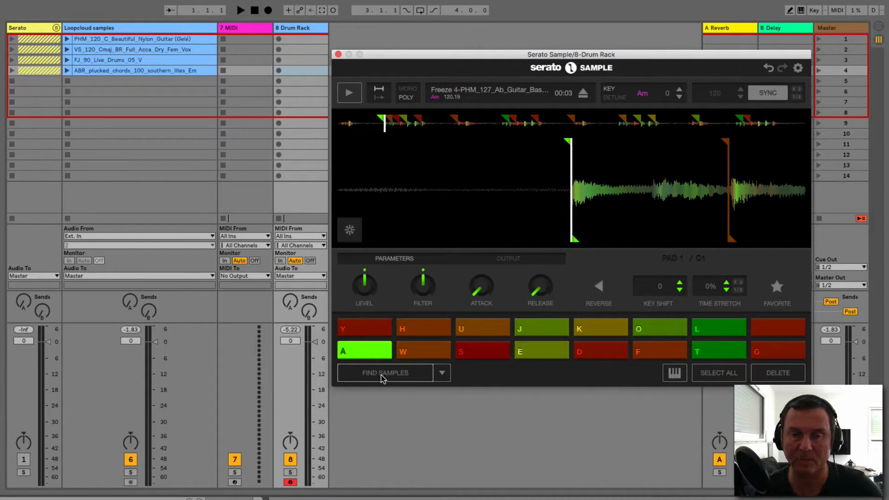
Keep Find Samples as the slicing mode, select all pads and delete their cue points.
click(350, 180)
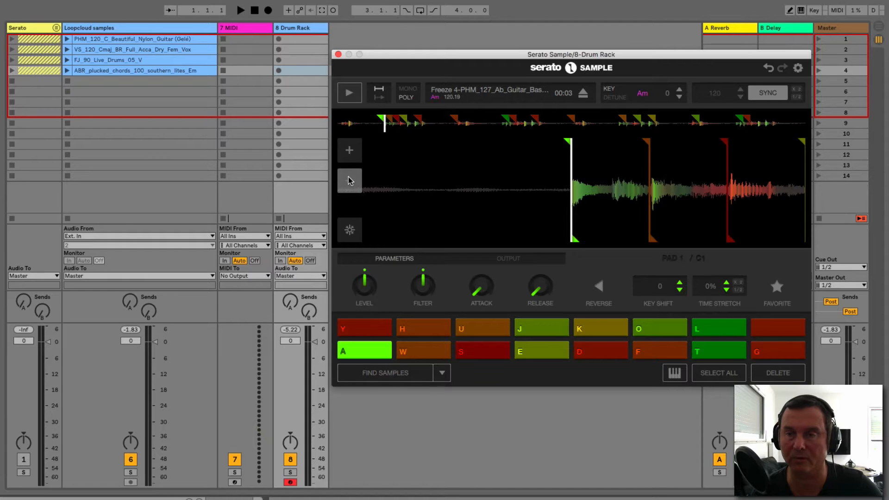
click(350, 180)
click(350, 180)
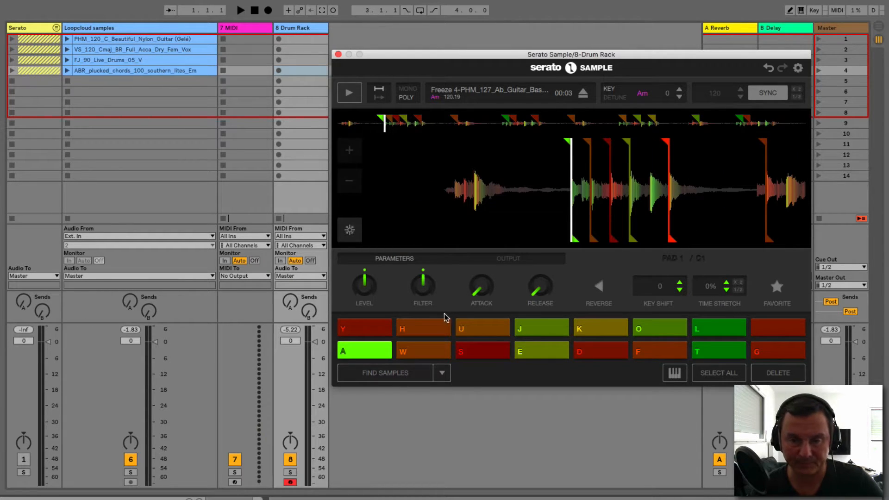
click(443, 376)
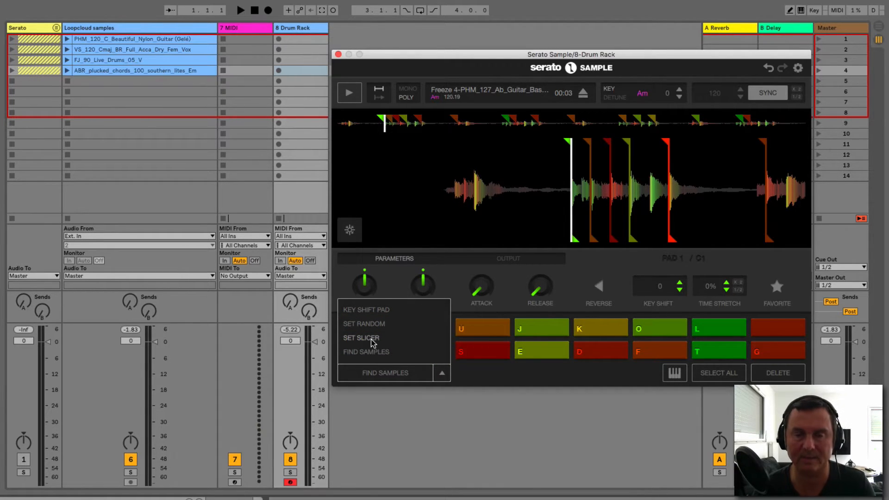
click(393, 352)
click(708, 377)
click(780, 376)
click(780, 374)
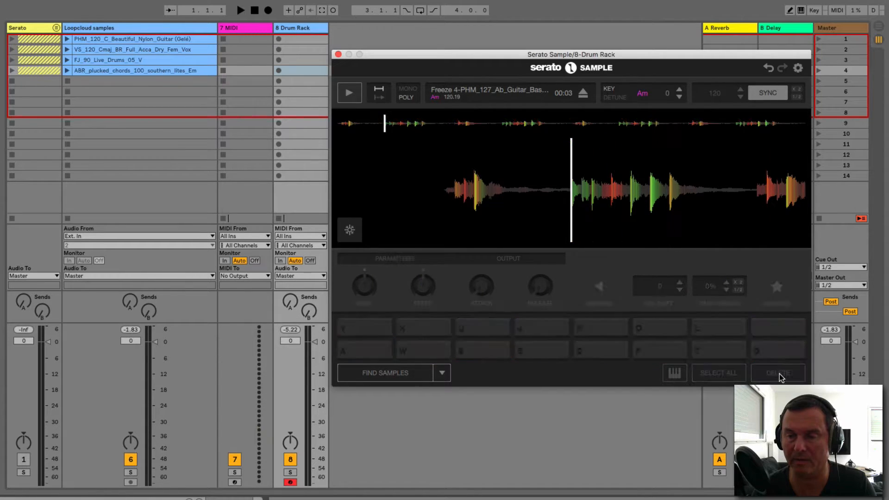
Switch the slicing mode to Set Slicer, cue the playhead at the first loud guitar hit, and slice onto all pads at length 1.
click(442, 373)
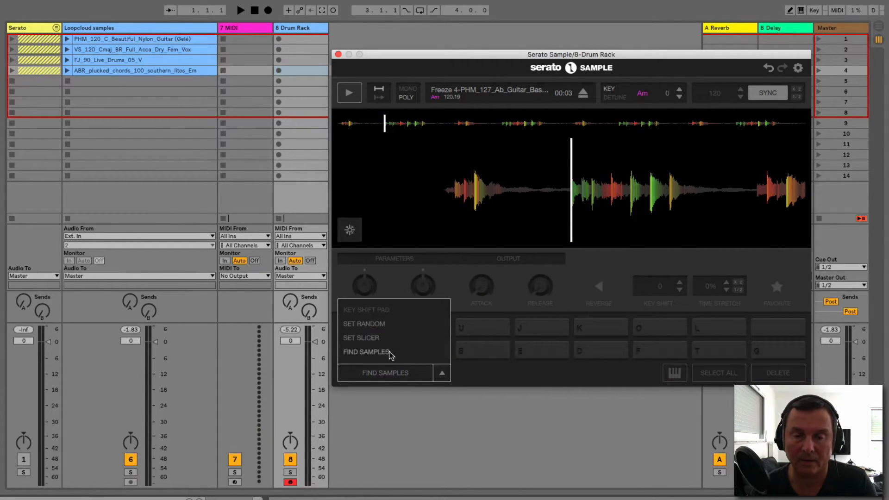
click(370, 339)
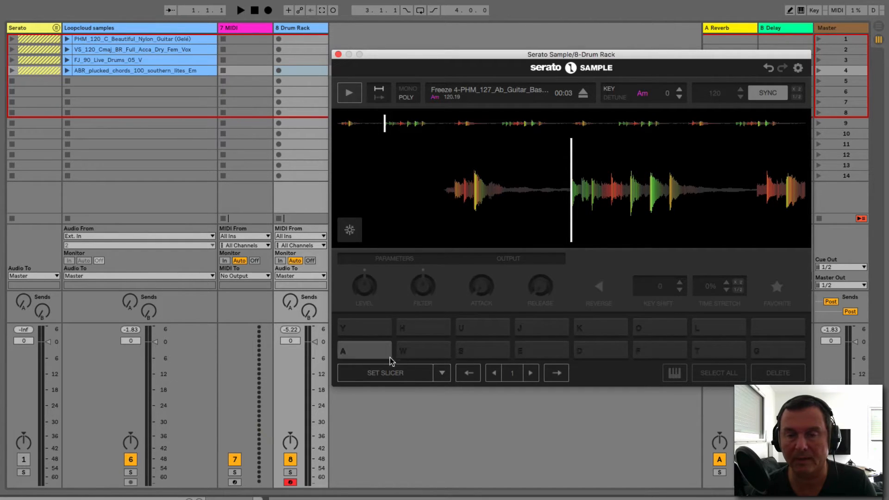
drag(574, 224, 723, 230)
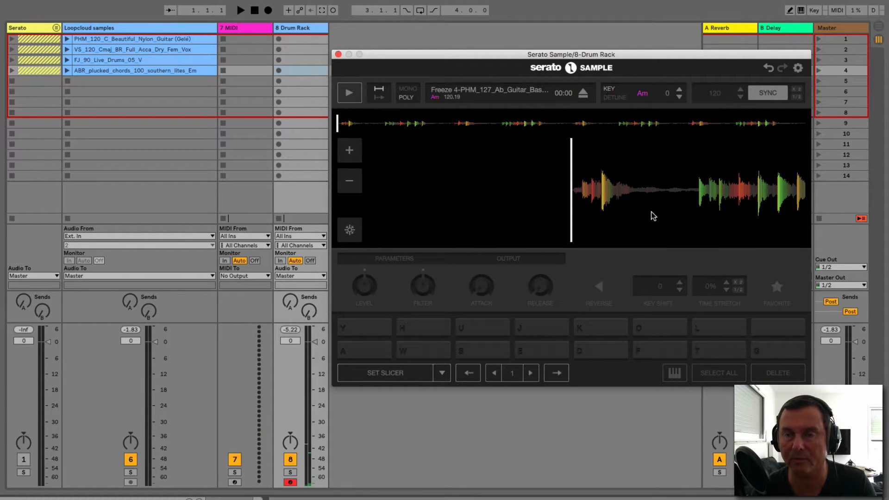
drag(602, 226, 573, 226)
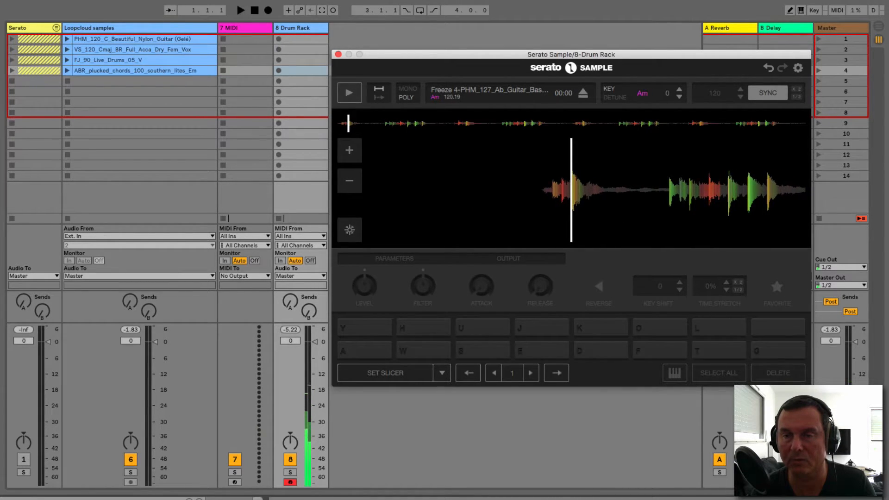
click(384, 375)
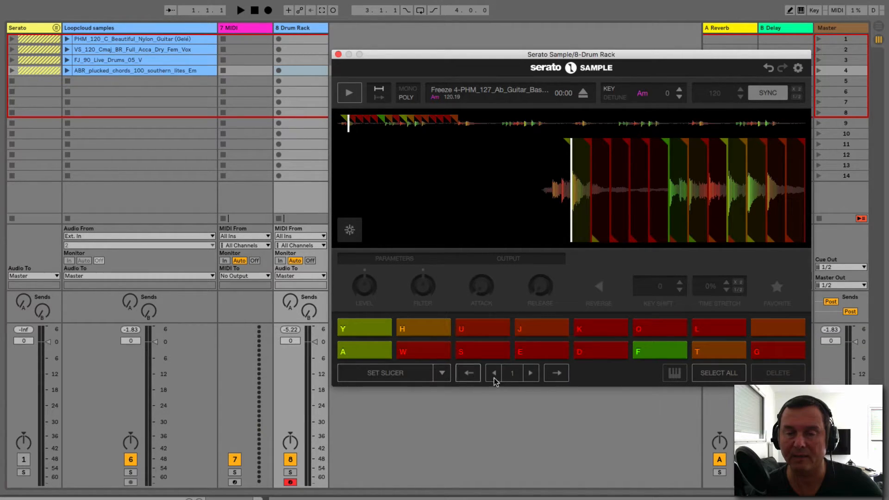
Shift the slices forward one set and back again, and mark pad A as a favorite after auditioning it.
click(558, 374)
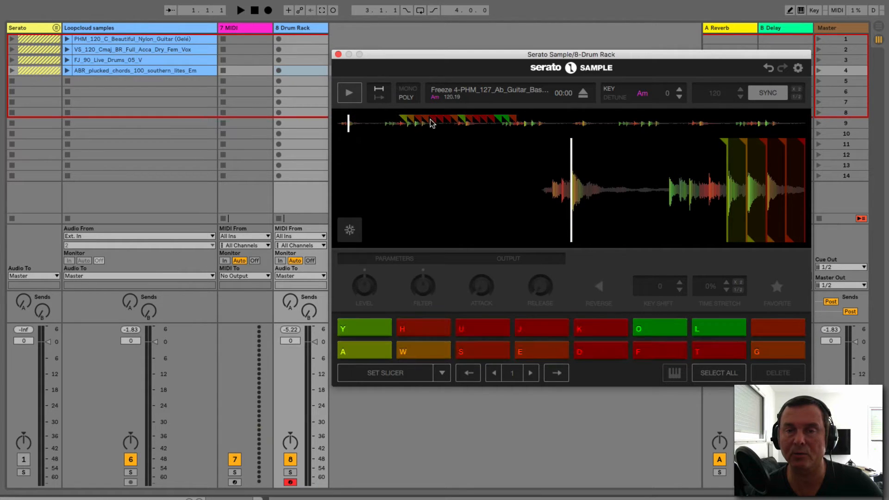
click(469, 372)
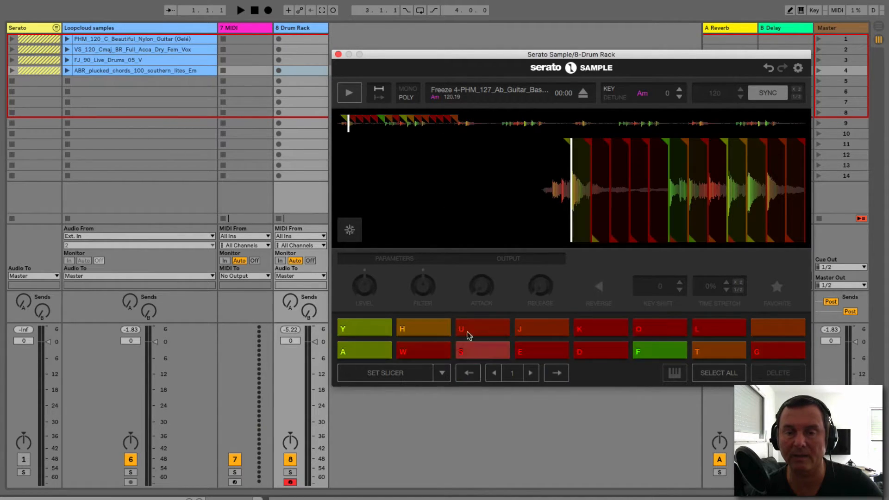
click(365, 349)
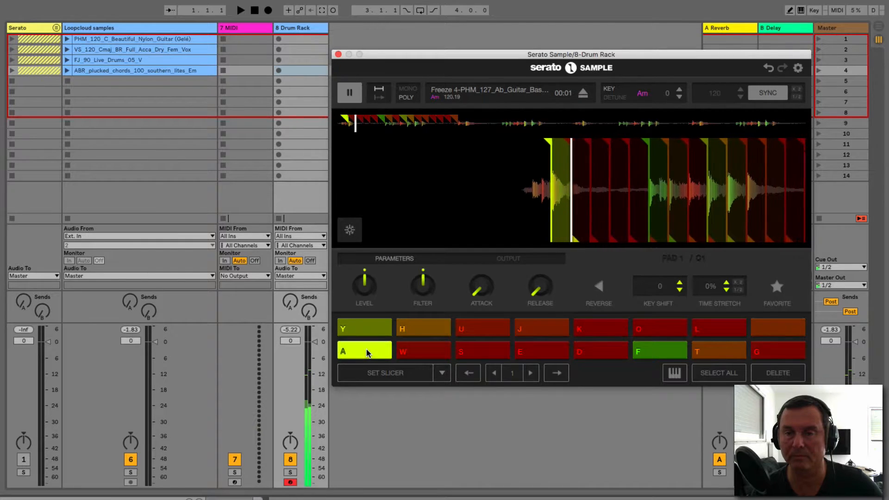
click(366, 349)
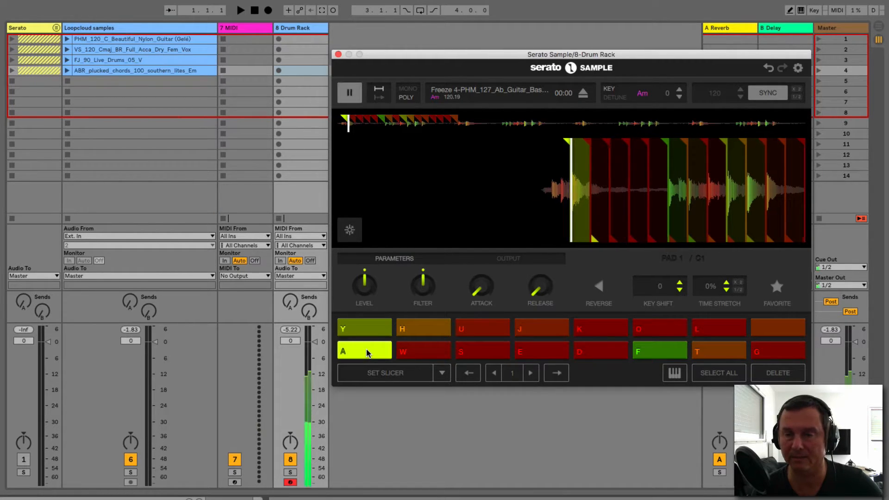
click(778, 287)
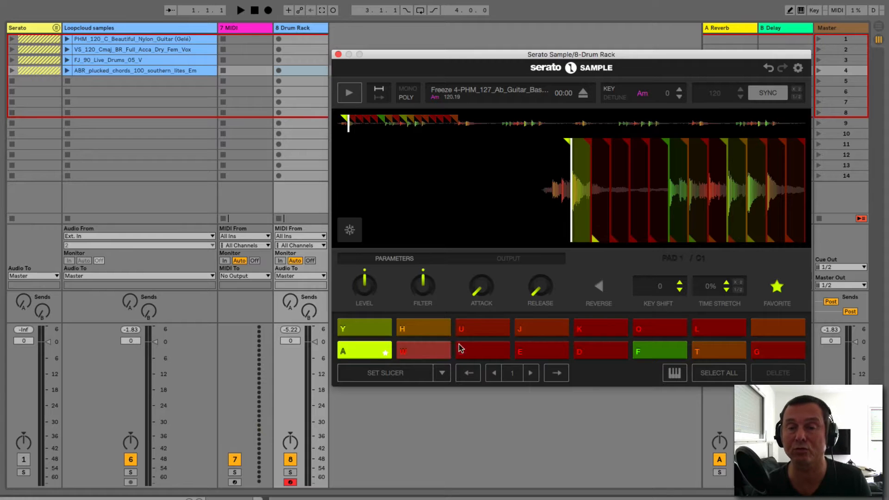
Advance the non-favorite slices to a later section of the sample, and mark pads W and S as favorites.
mouse_move(604, 167)
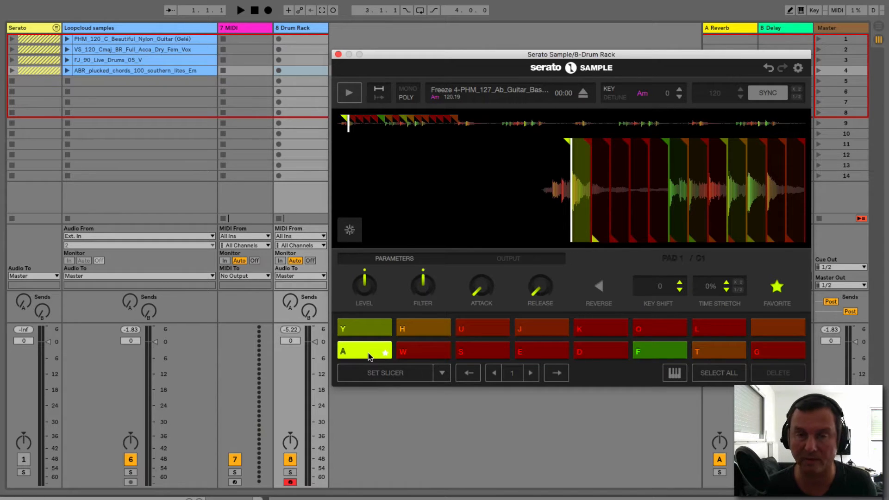
key(w)
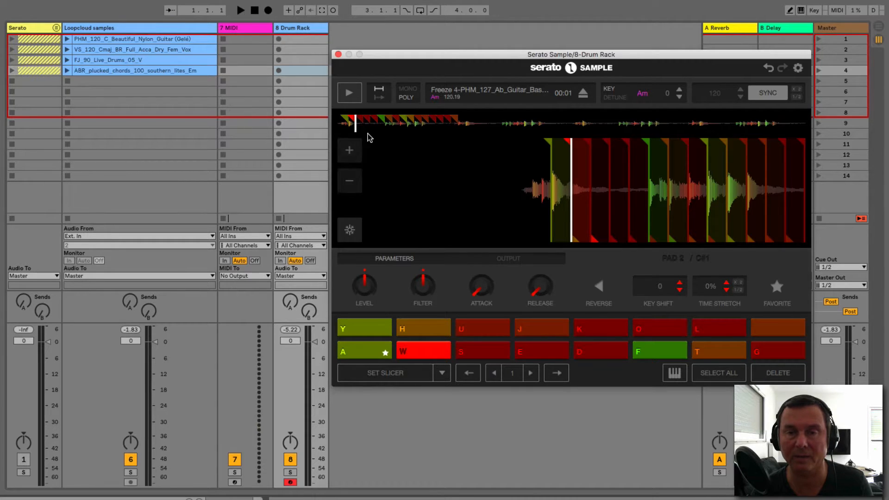
click(557, 376)
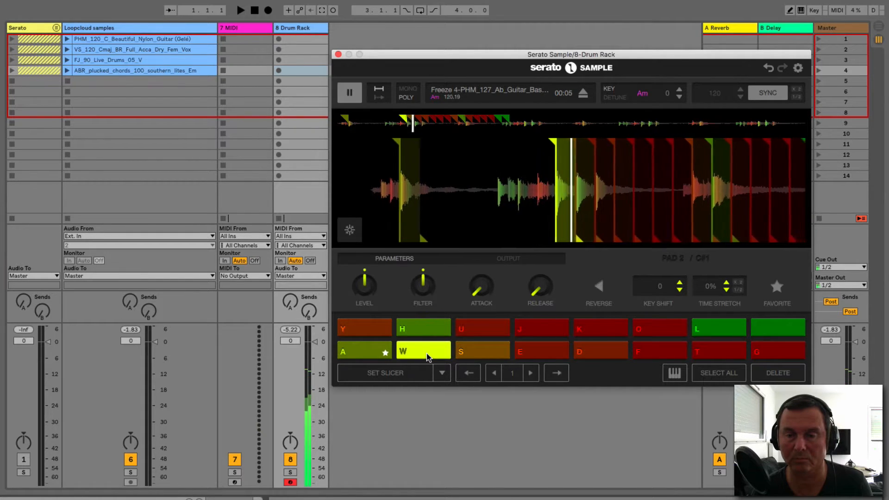
click(475, 352)
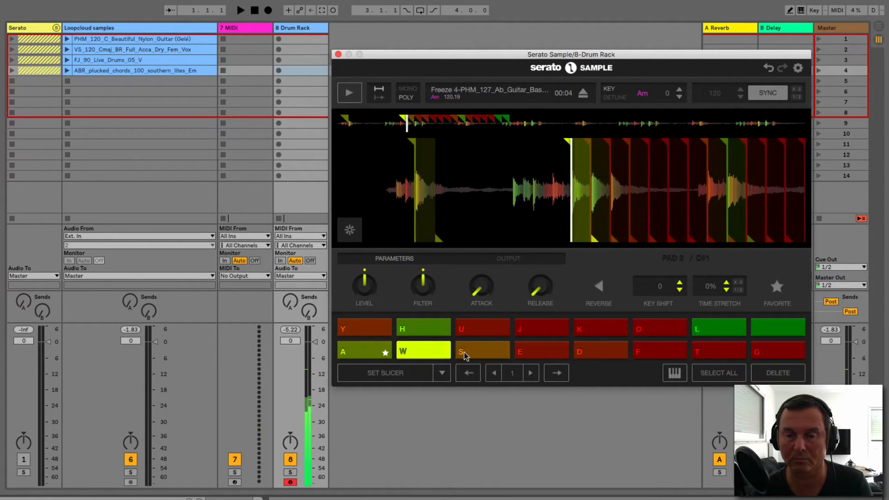
click(429, 351)
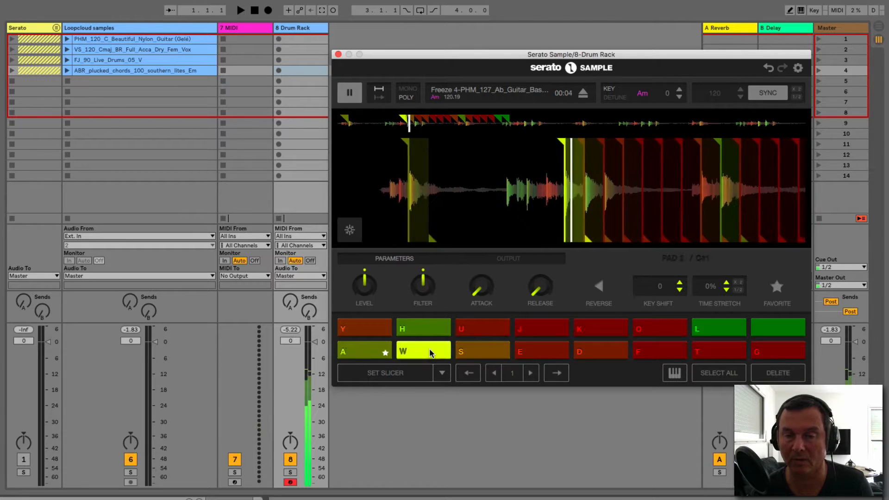
click(777, 292)
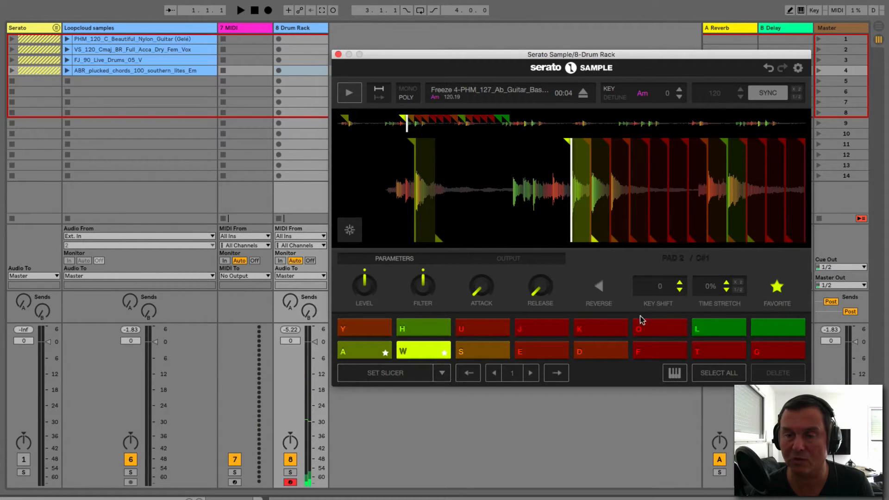
click(493, 354)
click(777, 287)
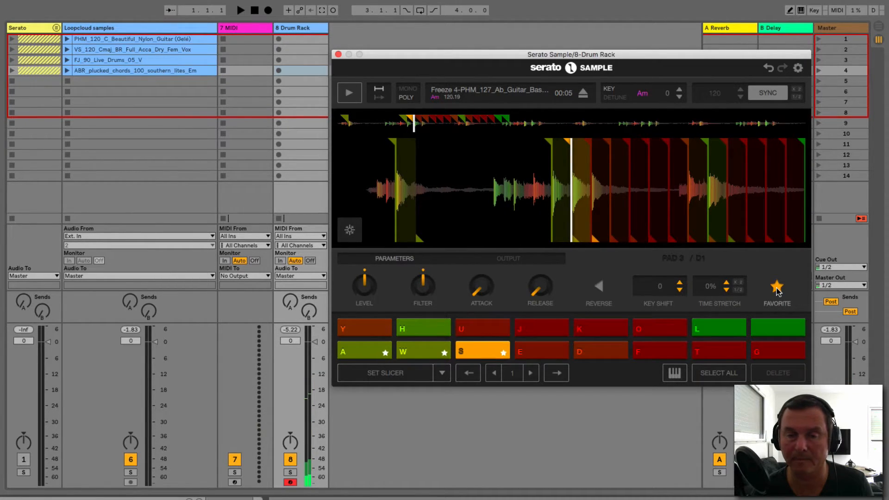
Set the slice length to 2, and mark pad D as a favorite and swap it with pad E.
click(531, 373)
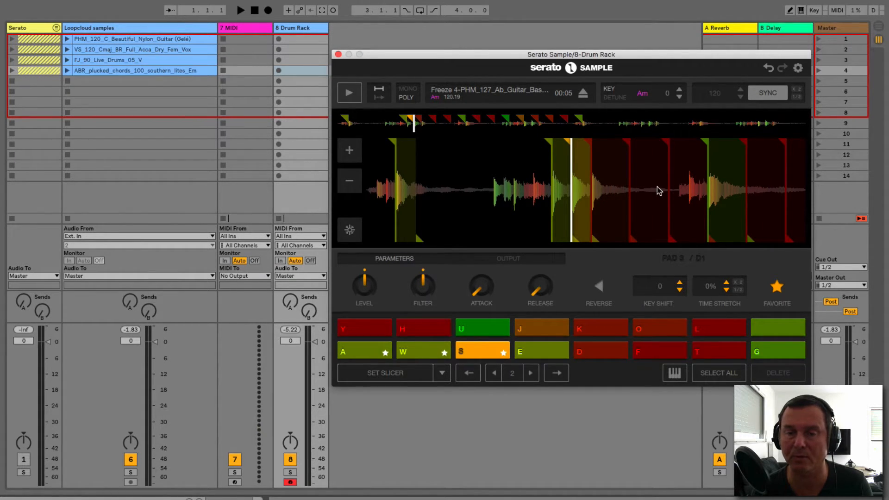
click(558, 356)
click(602, 356)
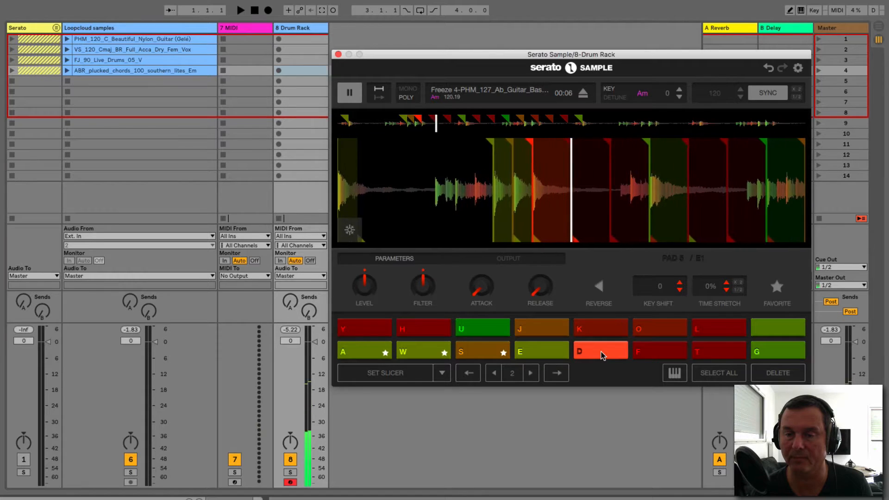
click(778, 289)
drag(597, 358, 542, 356)
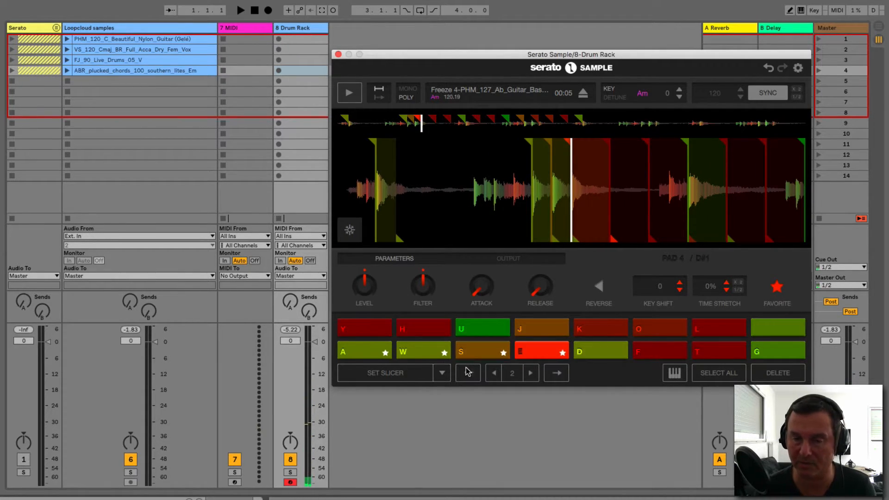
Play the favorite pads A, W, S and E to hear their slices in sequence.
key(w)
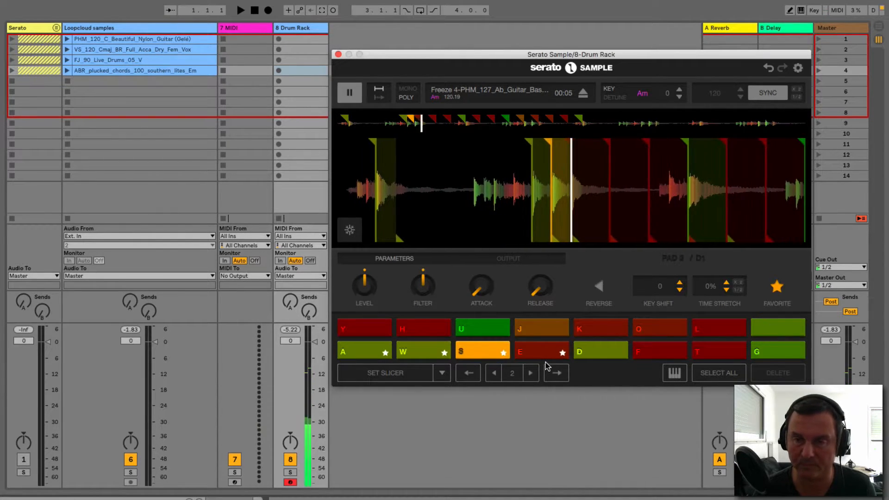
key(e)
key(a)
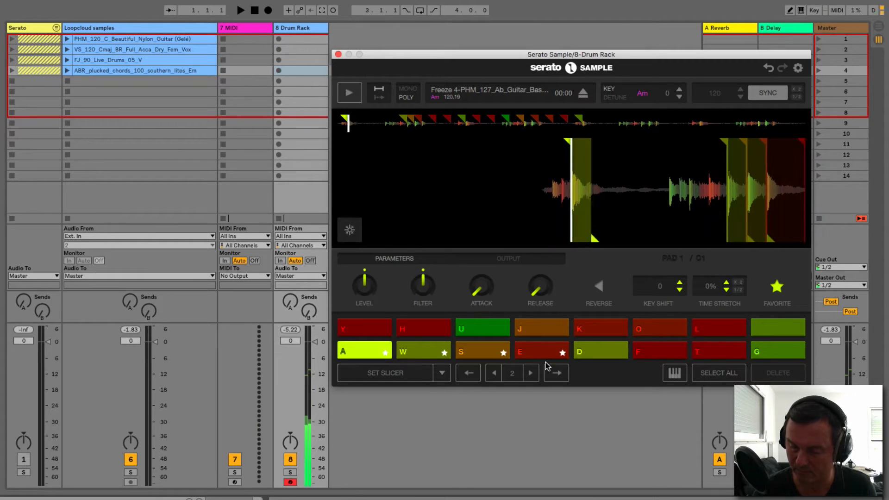
key(w)
key(s)
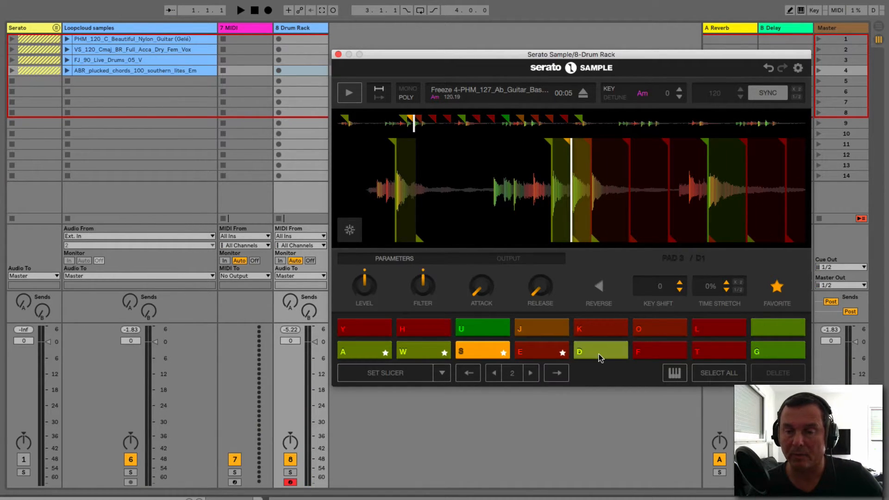
Compare slice lengths of 4 and 8 on the non-favorite pads, and return the slice length to 1.
click(599, 355)
click(531, 374)
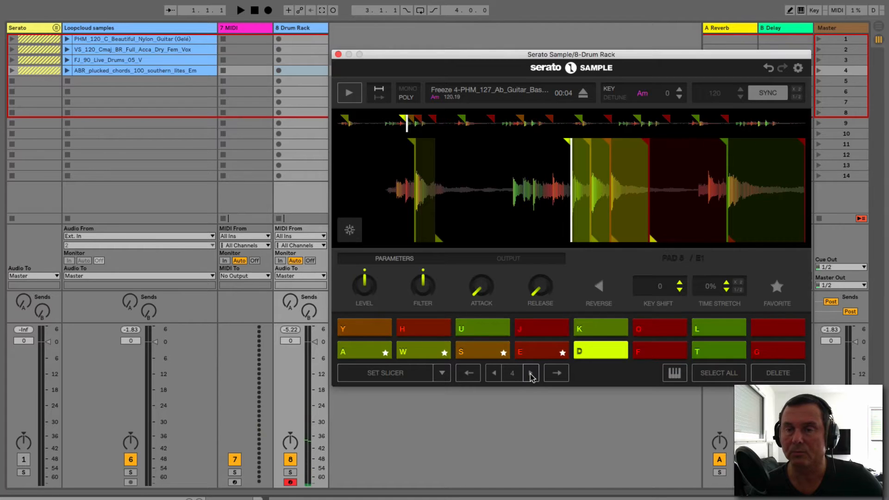
click(531, 374)
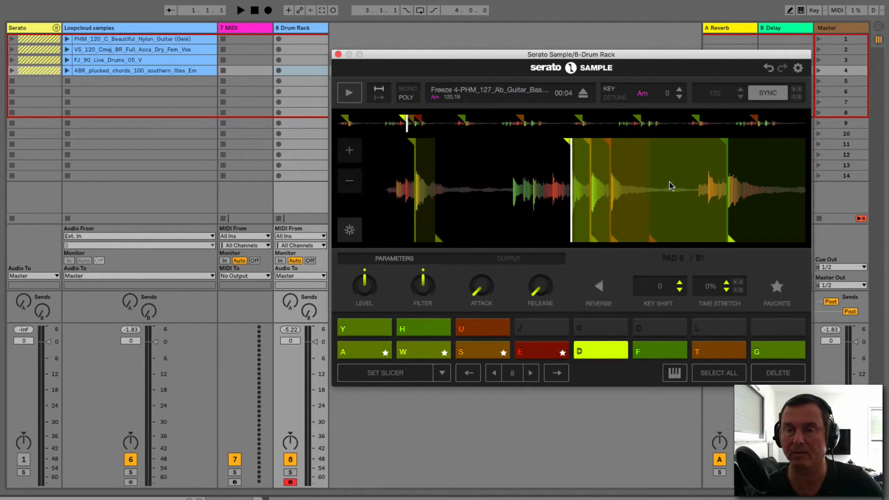
click(494, 373)
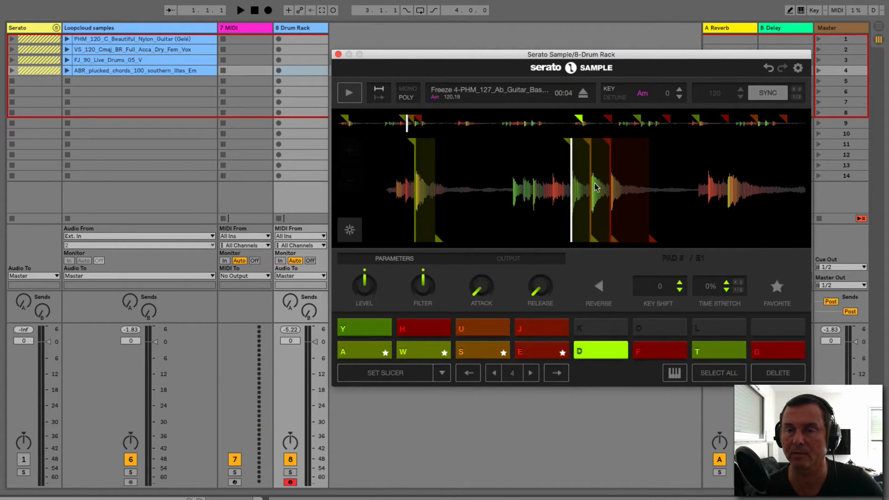
click(492, 374)
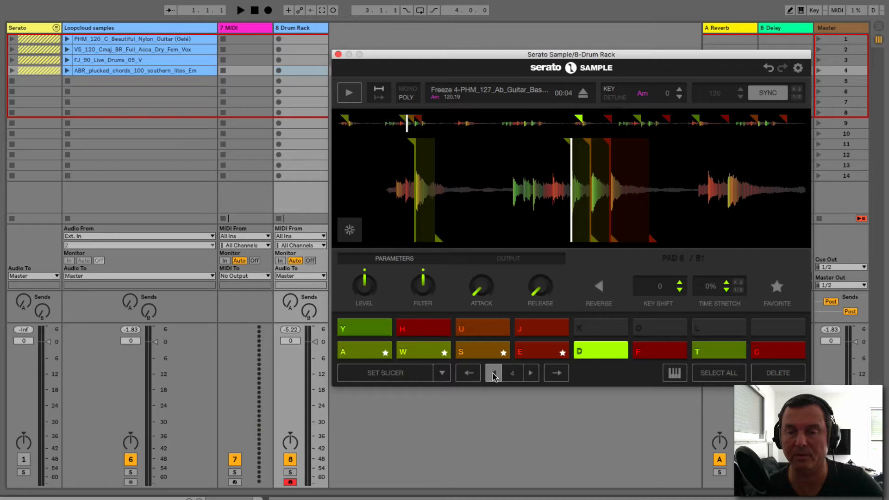
click(494, 374)
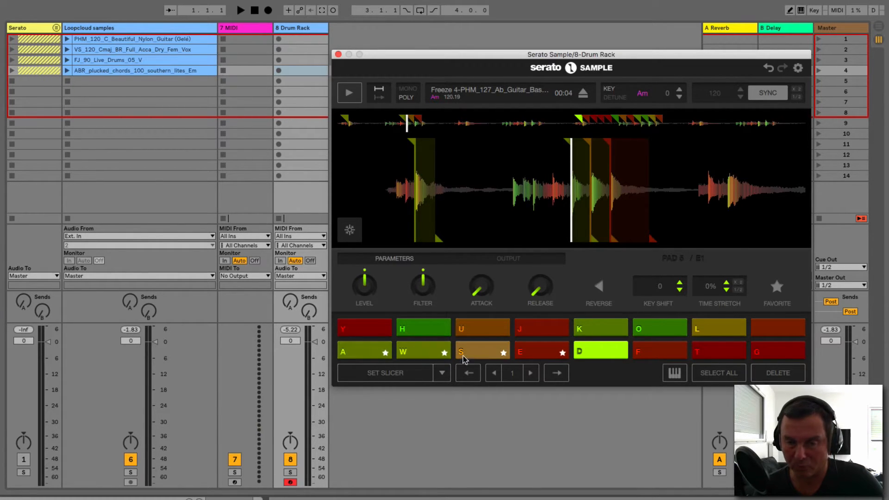
Switch the slicing mode to Set Random and audition pads D, F, T, G, L and O.
click(442, 373)
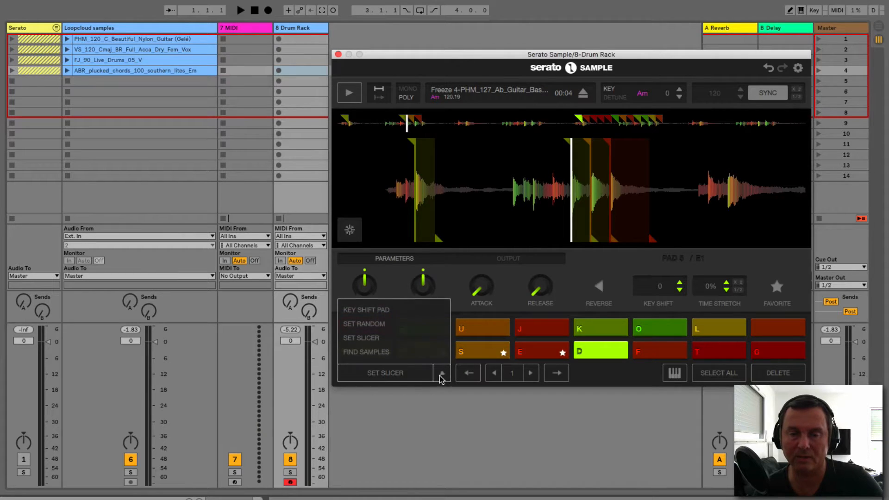
click(385, 324)
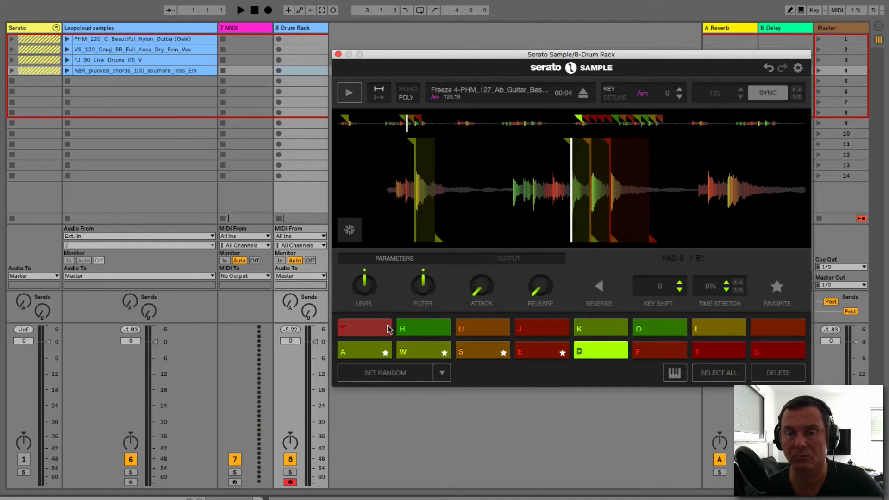
click(616, 351)
click(658, 351)
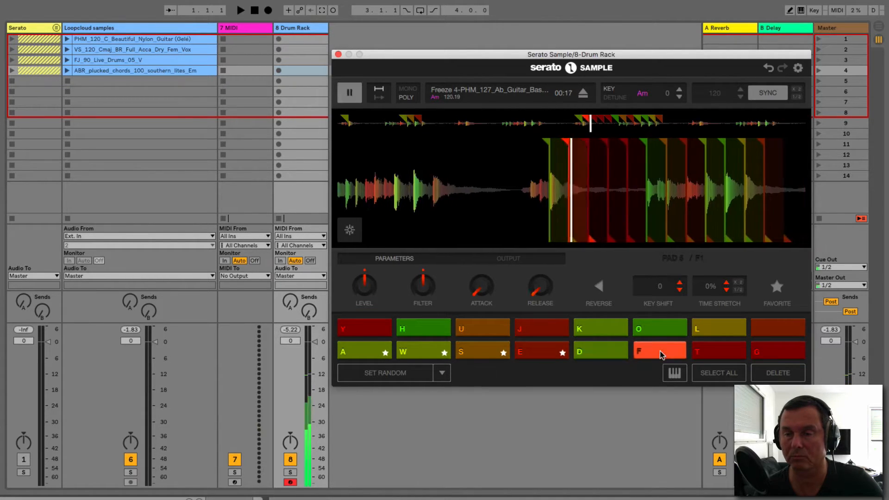
click(724, 352)
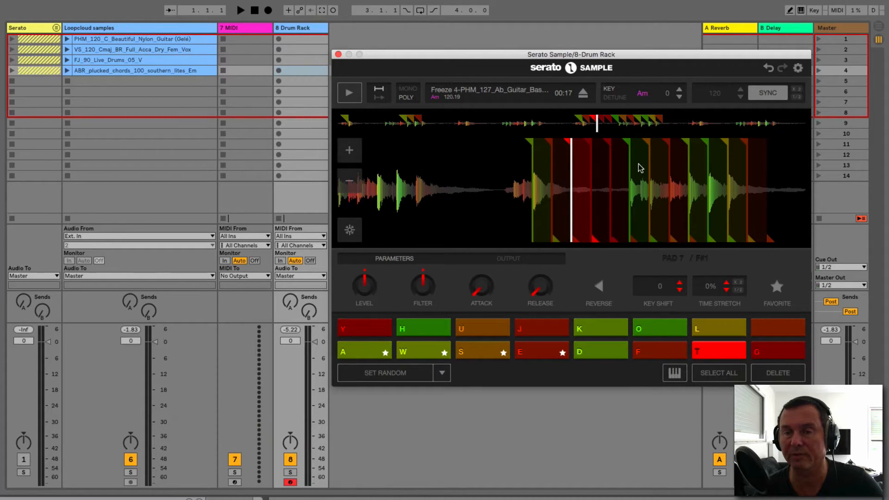
click(772, 351)
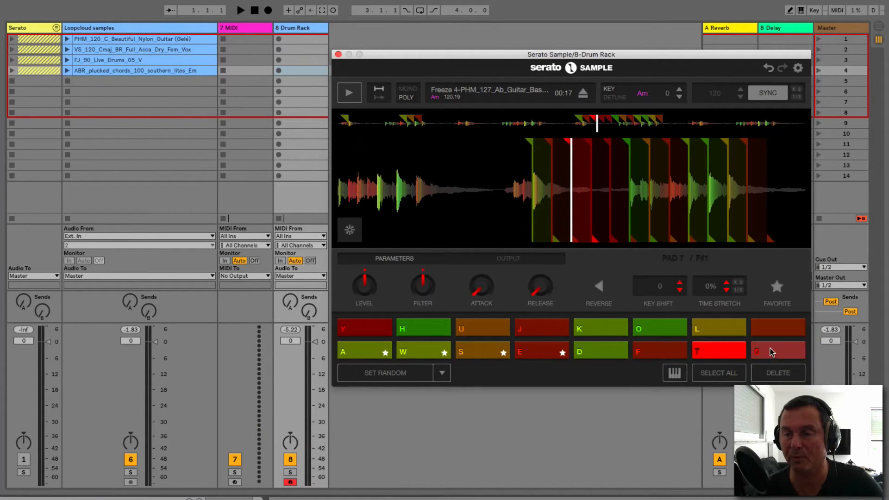
click(719, 329)
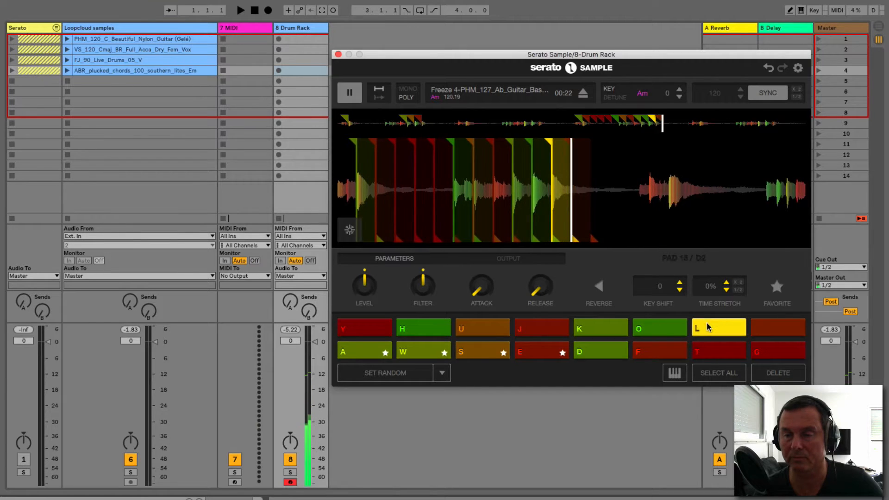
click(661, 329)
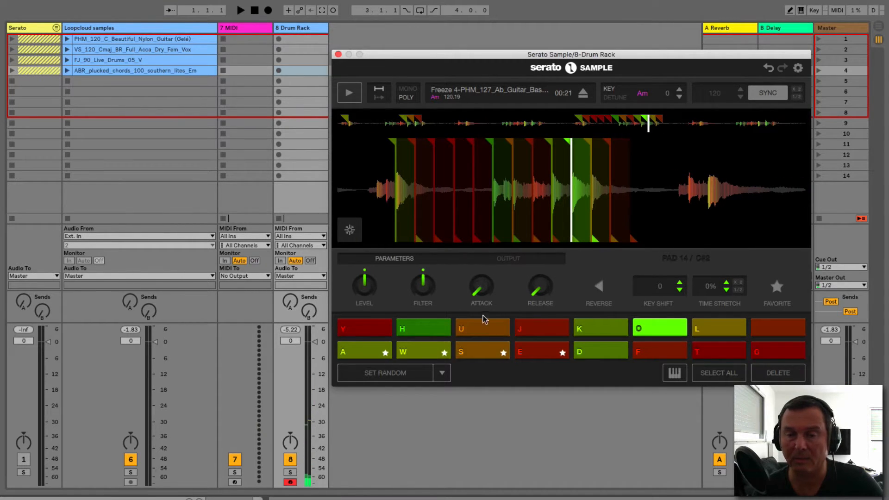
Delete the slice assigned to pad D.
click(598, 353)
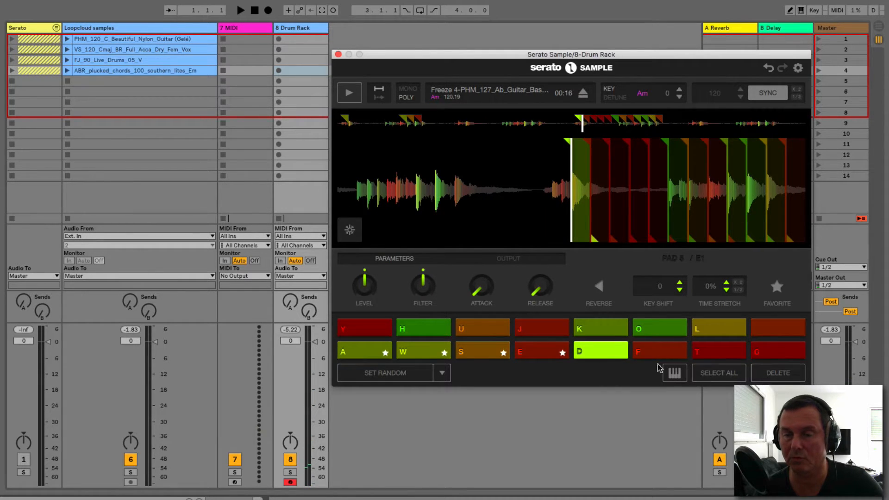
click(764, 373)
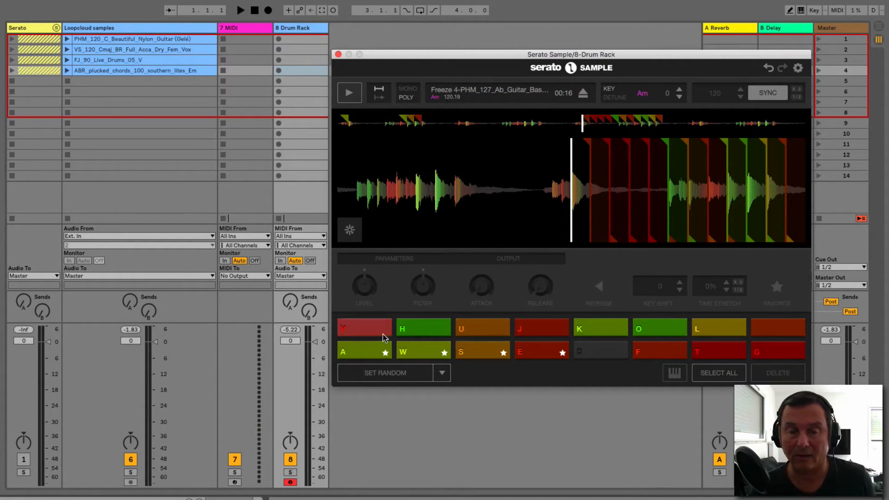
Raise the attack on pad A and reduce it to a lower setting, auditioning the slice at each amount.
click(361, 350)
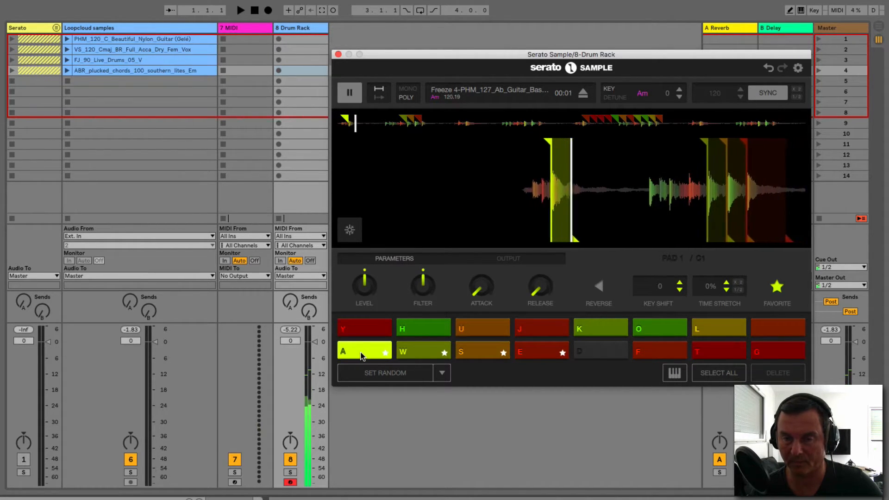
key(a)
key(a)
key(a)
key(a)
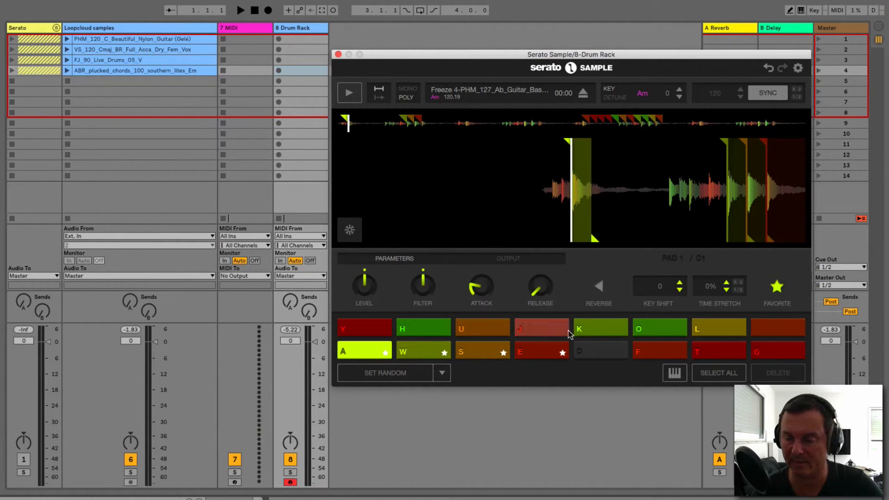
key(a)
key(a)
key(a)
key(a)
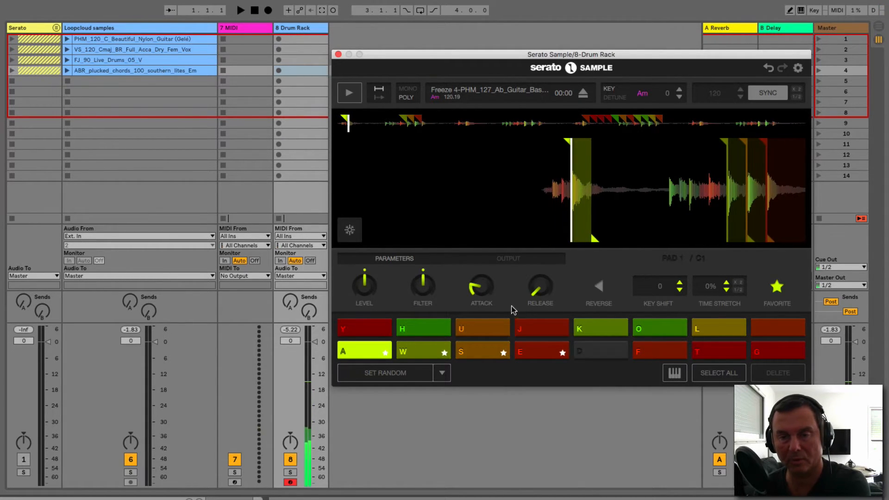
key(a)
drag(481, 286, 482, 291)
key(a)
Compare short and long release settings on pad A, from 0.03 ms up to a high amount, by auditioning the slice.
drag(547, 295, 547, 275)
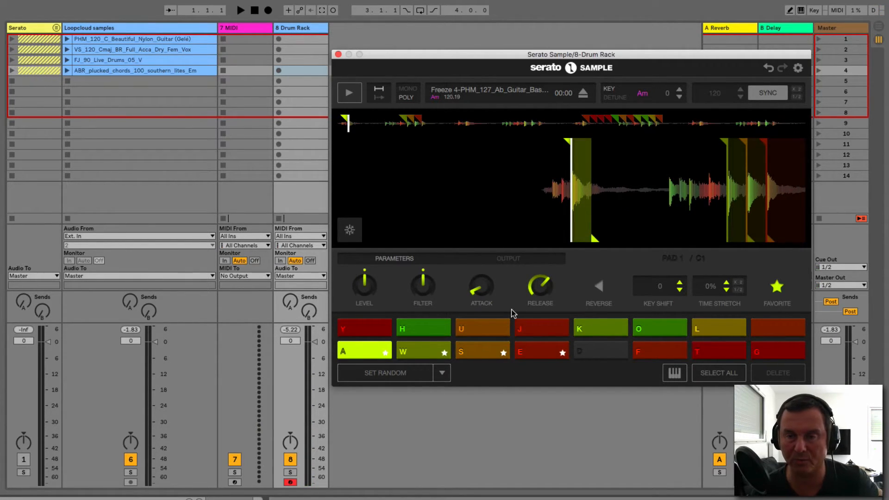
drag(546, 275, 546, 295)
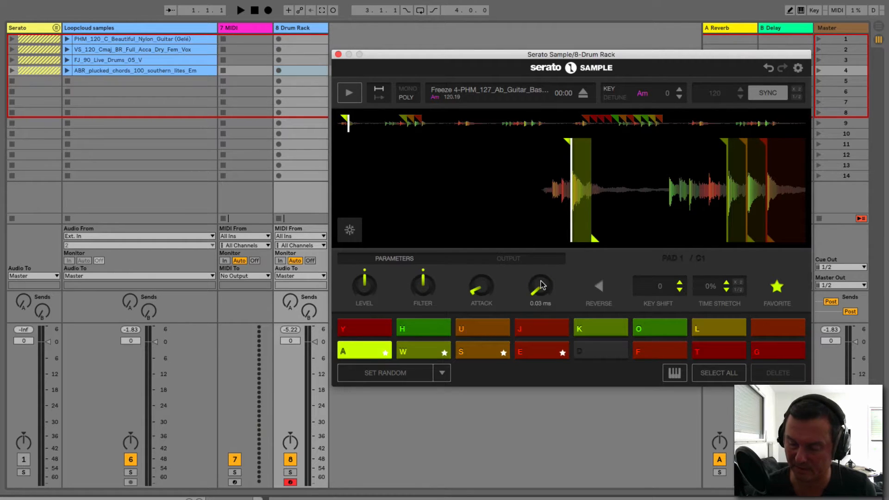
key(a)
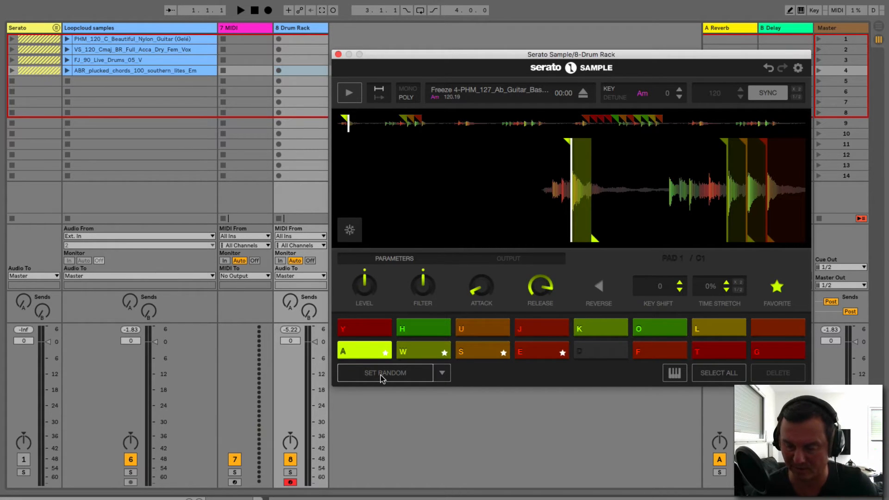
key(a)
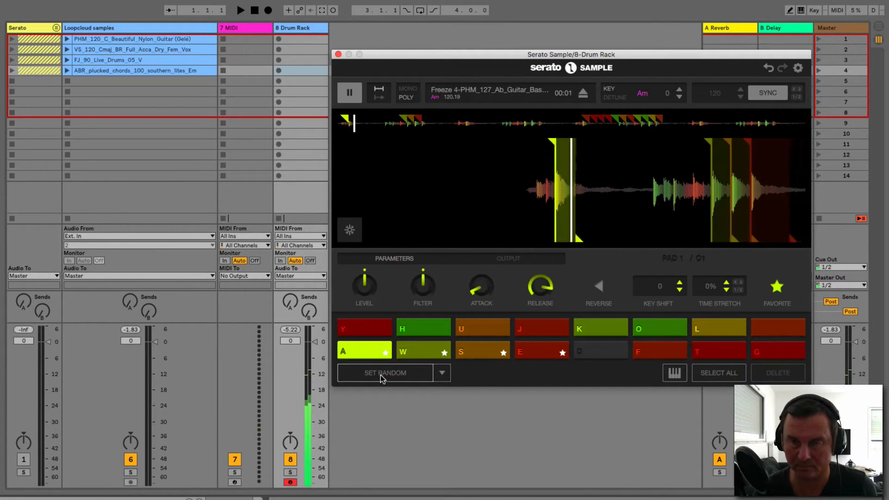
key(a)
key(a)
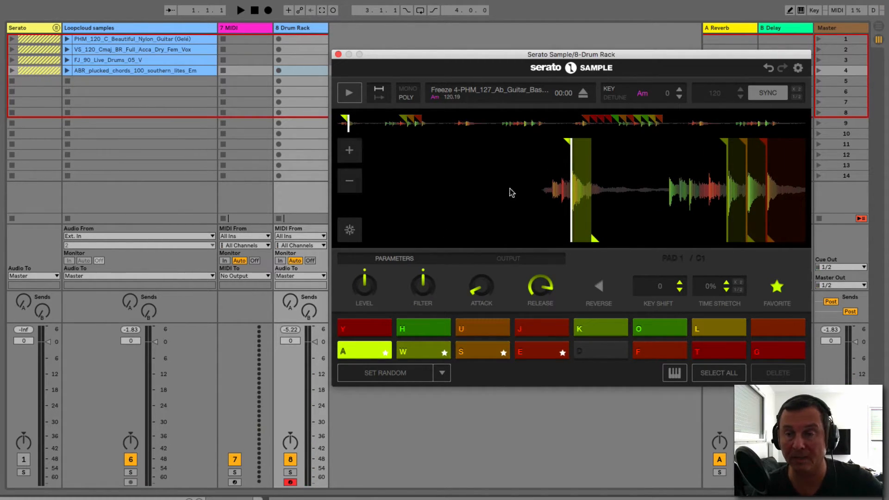
Extend the end of pad A's slice to the next transient and set its release to 2.41 s, auditioning it with minimum and longer release.
drag(595, 238, 668, 242)
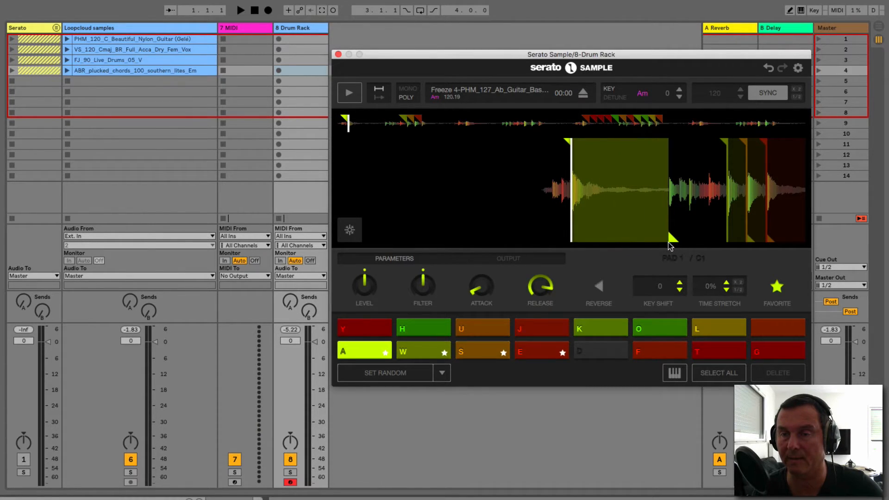
click(362, 351)
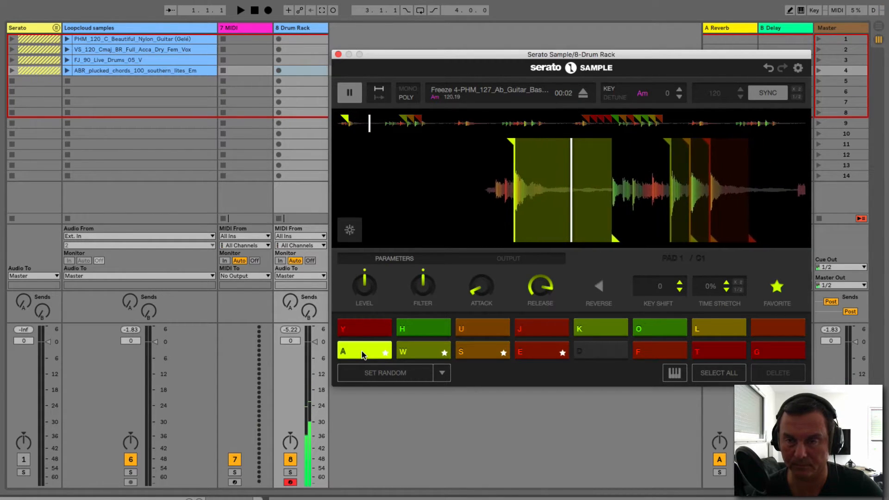
mouse_move(536, 288)
drag(537, 288, 537, 315)
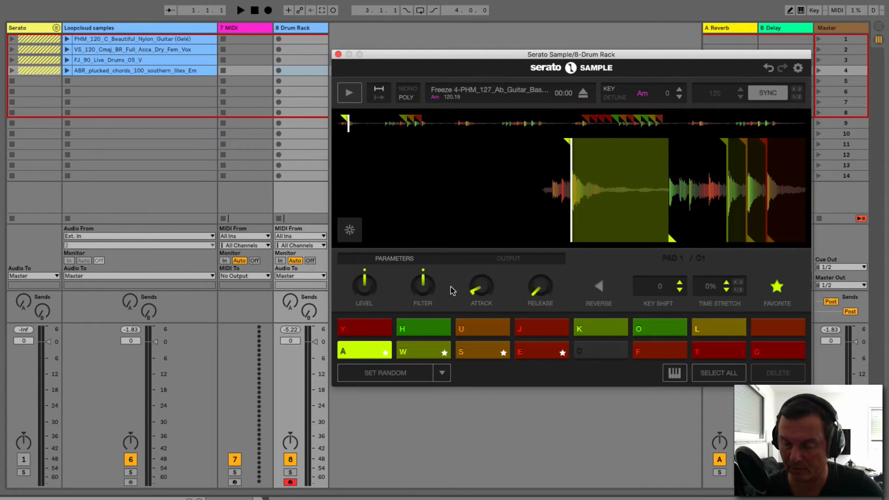
key(a)
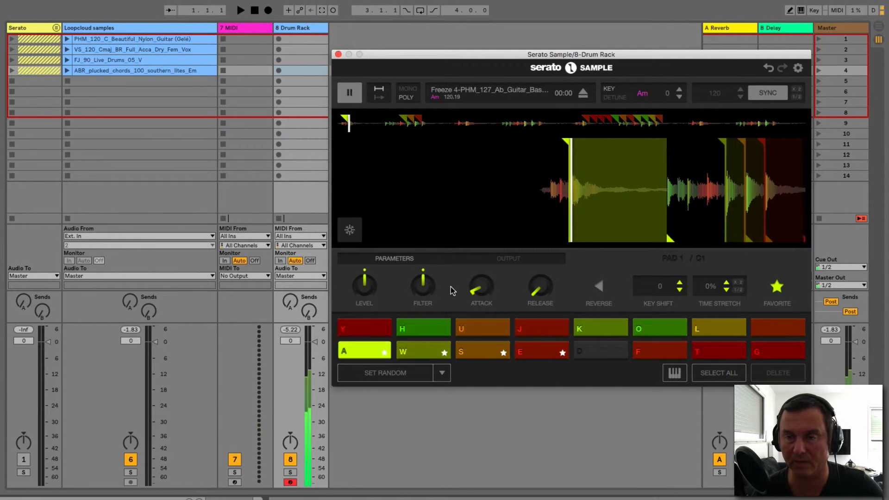
drag(537, 287, 537, 278)
key(a)
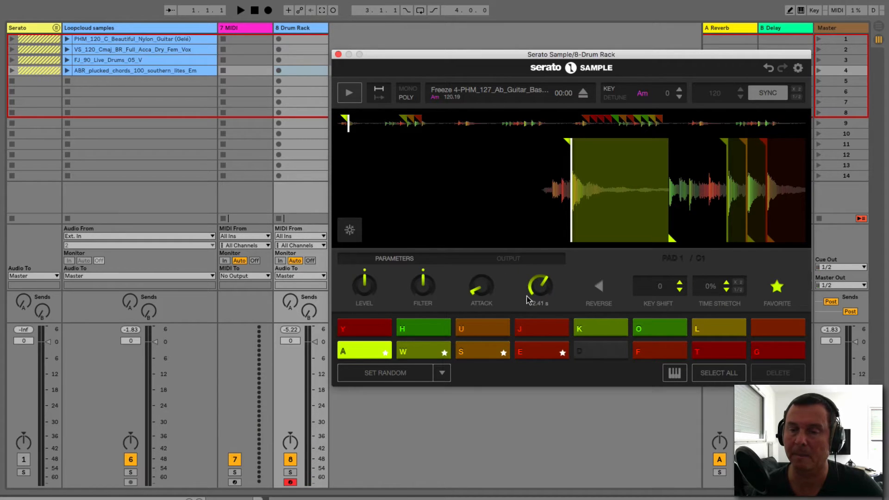
Reverse the slice on pad W and audition it in combination with pad A.
click(422, 352)
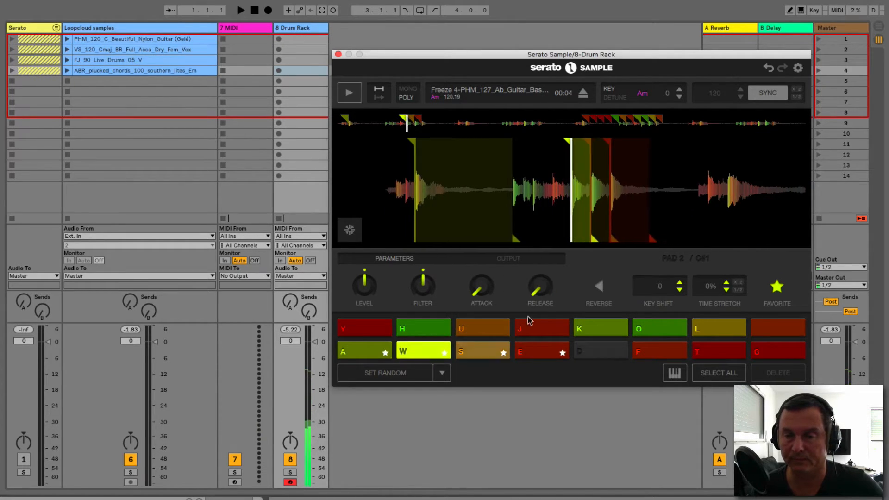
click(599, 287)
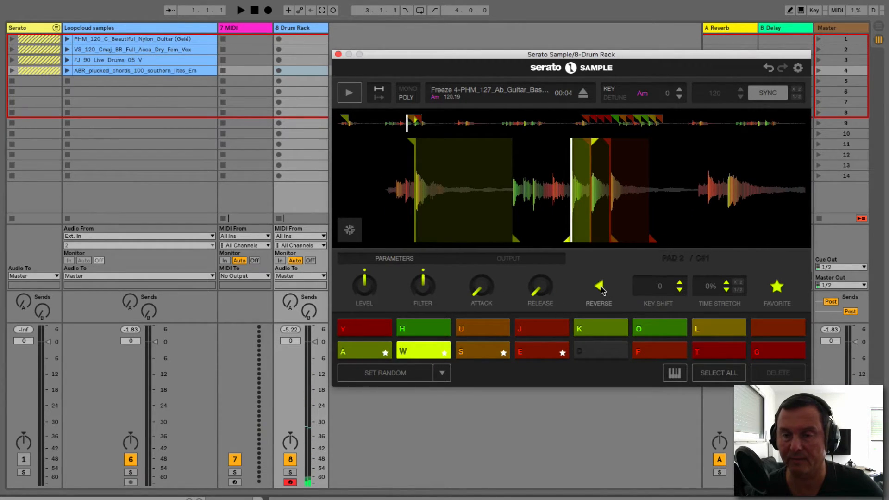
click(435, 354)
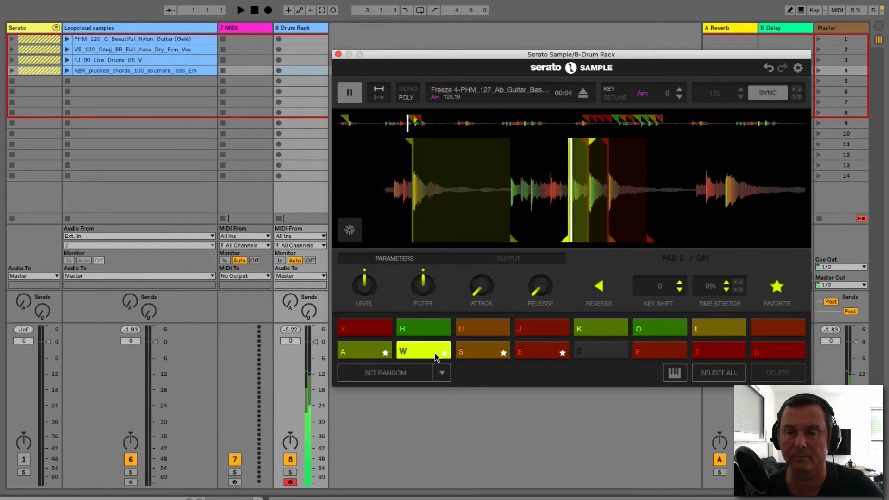
key(a)
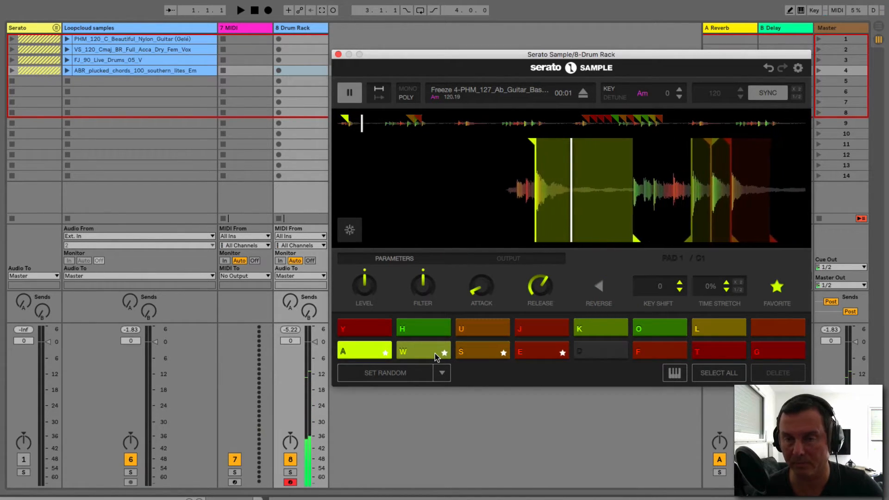
key(w)
key(a)
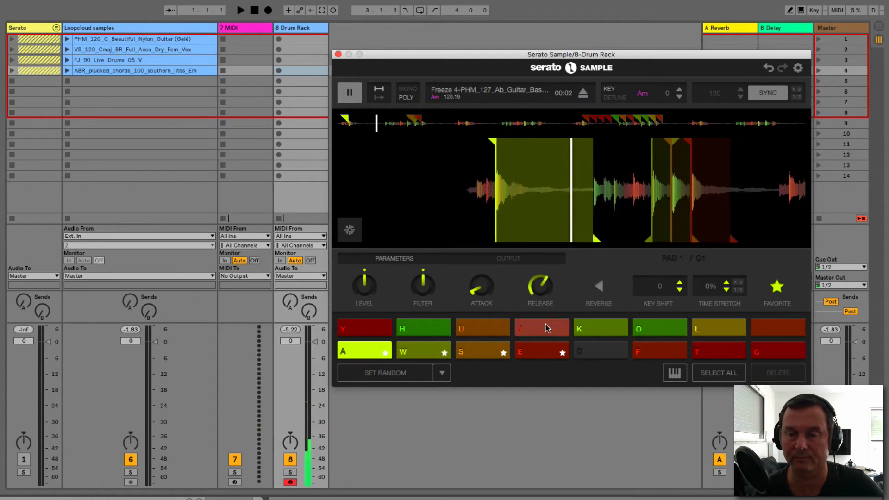
Return pad W to forward playback and set its key shift to -4, auditioning shifts such as +1 and -2 along the way.
click(423, 351)
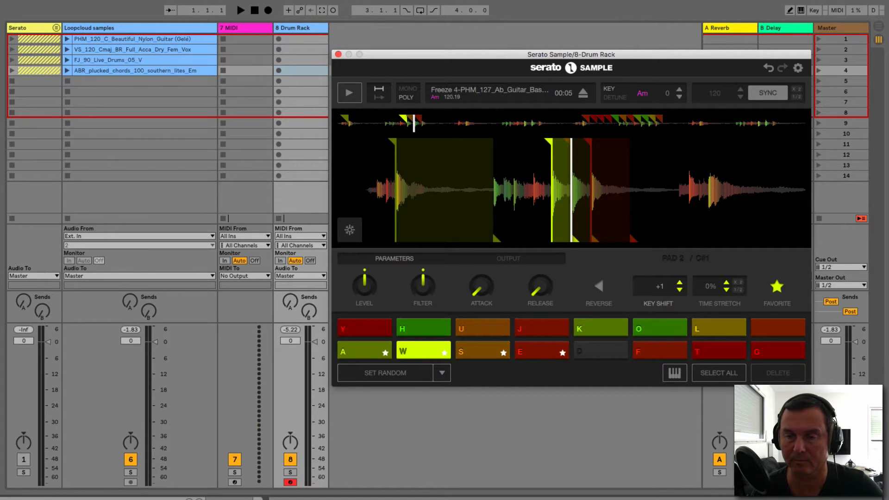
key(w)
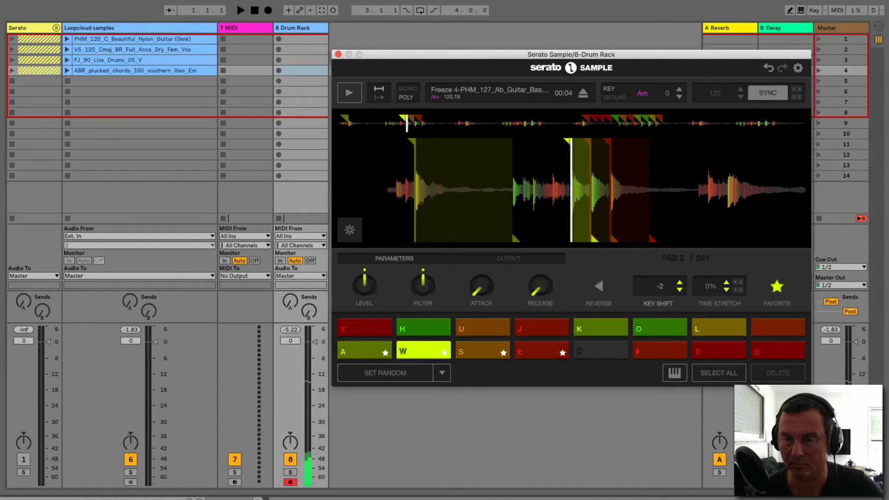
key(w)
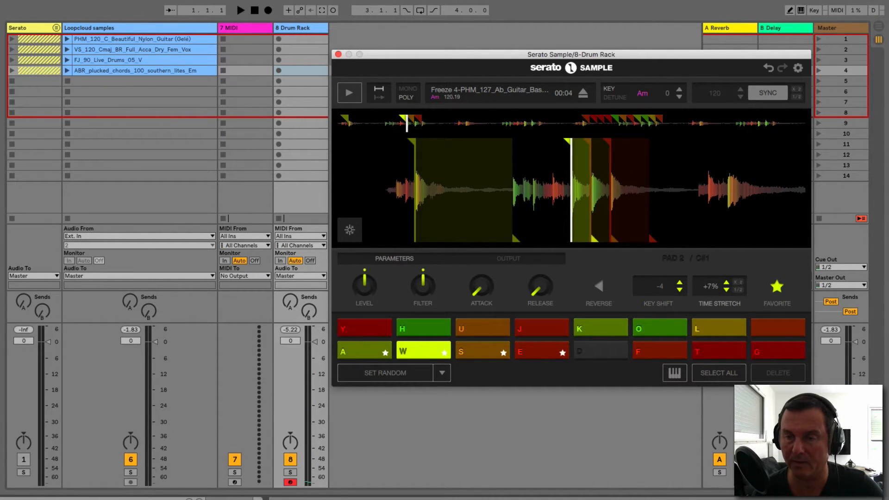
Audition pad W with time stretch amounts such as +36% and -28%, and return its time stretch to 0%.
drag(710, 286, 711, 284)
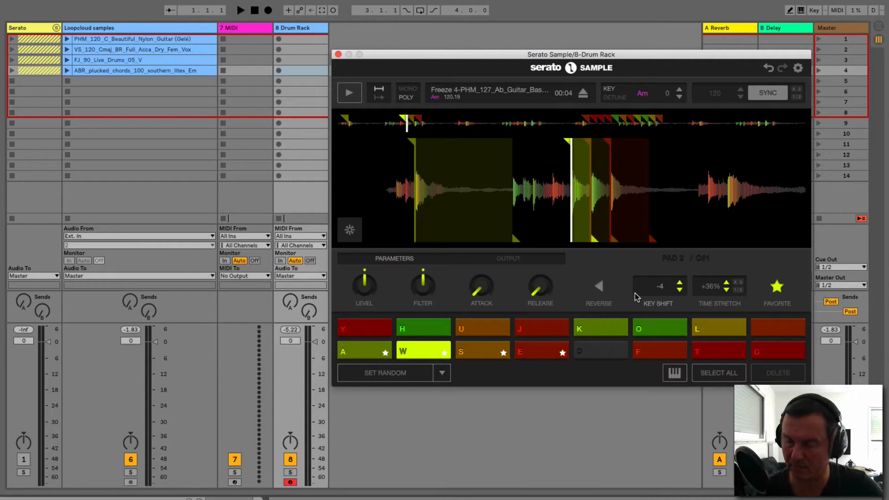
key(w)
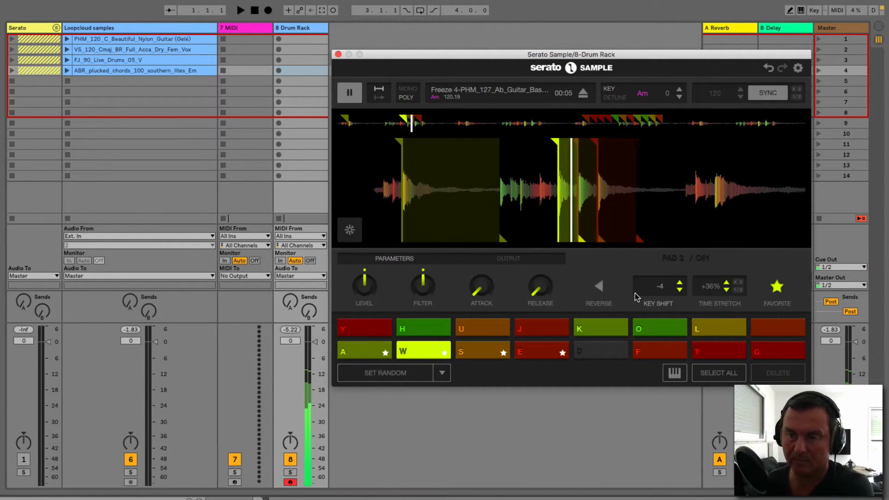
drag(702, 285, 703, 271)
key(w)
key(w)
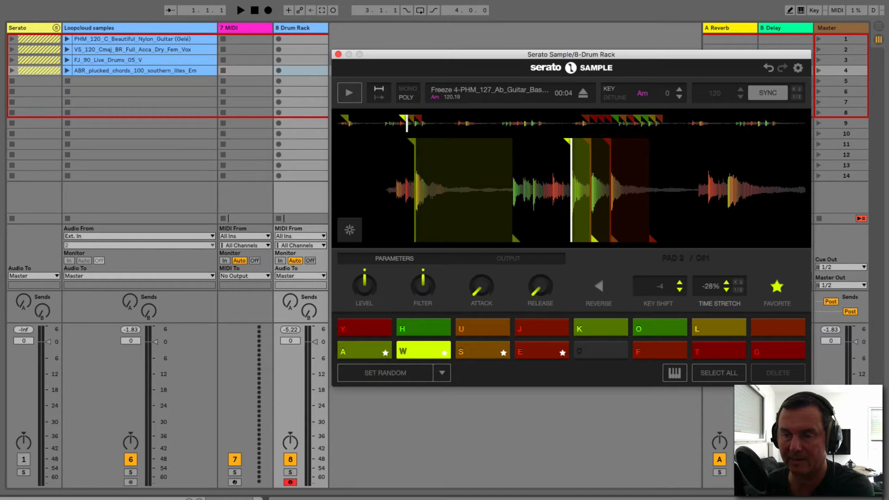
key(w)
drag(708, 285, 708, 298)
key(w)
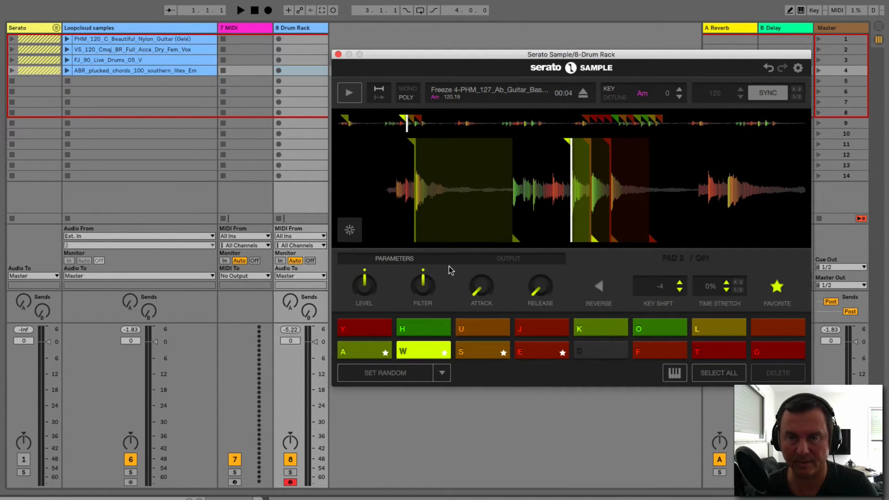
Create a slice on empty pad D at the orange transient near 00:08, ending just before the next group of transients.
drag(673, 198, 625, 228)
click(599, 351)
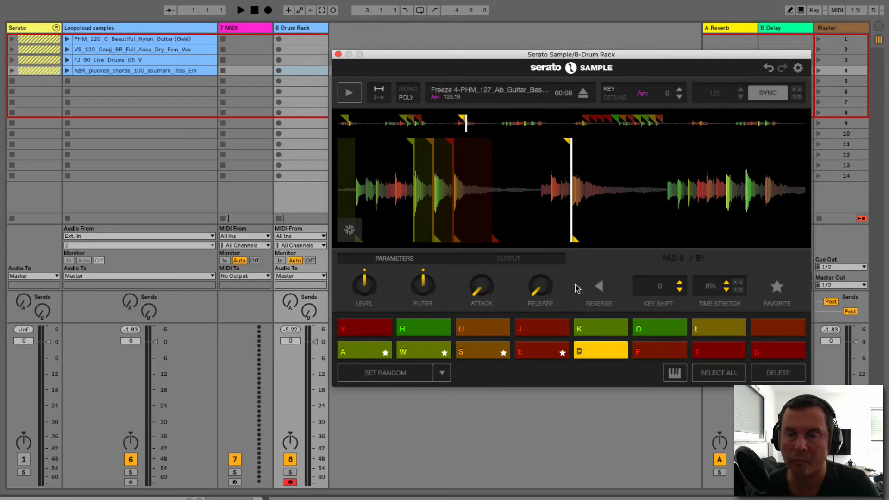
drag(575, 238, 667, 247)
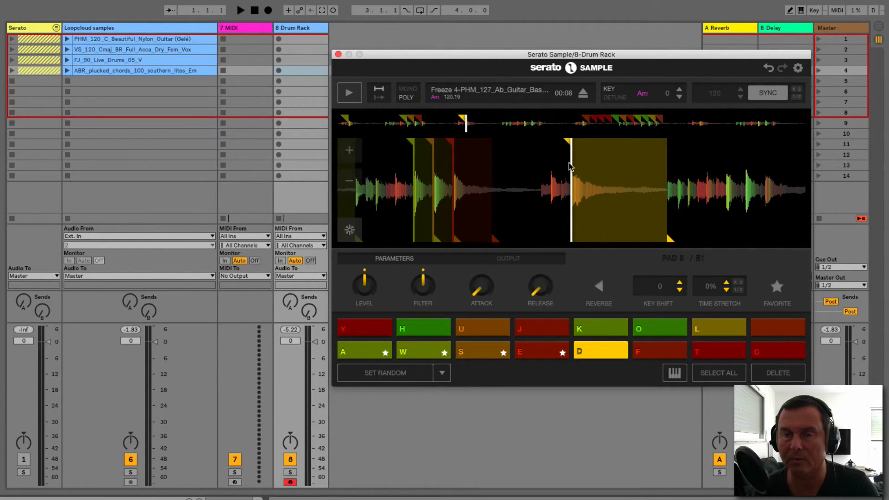
mouse_move(568, 142)
mouse_down()
mouse_move(558, 149)
mouse_move(572, 152)
mouse_up()
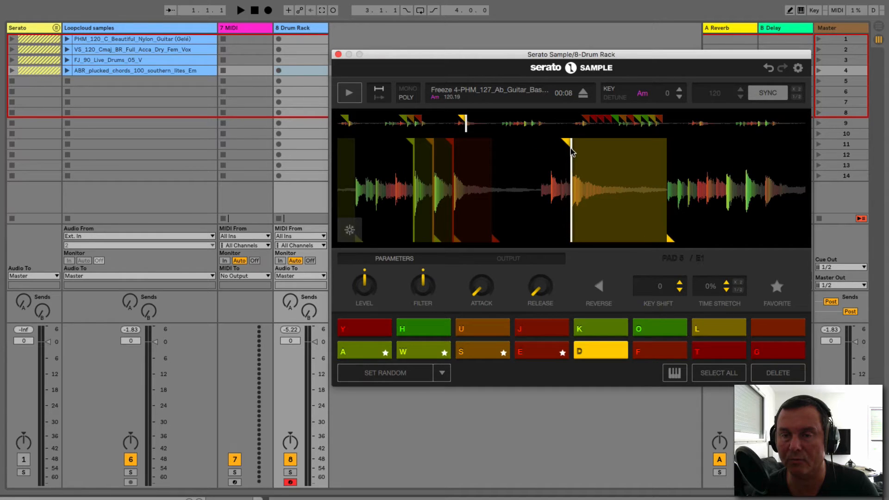
Audition the new slice on pad D and mark it as a favorite.
click(605, 351)
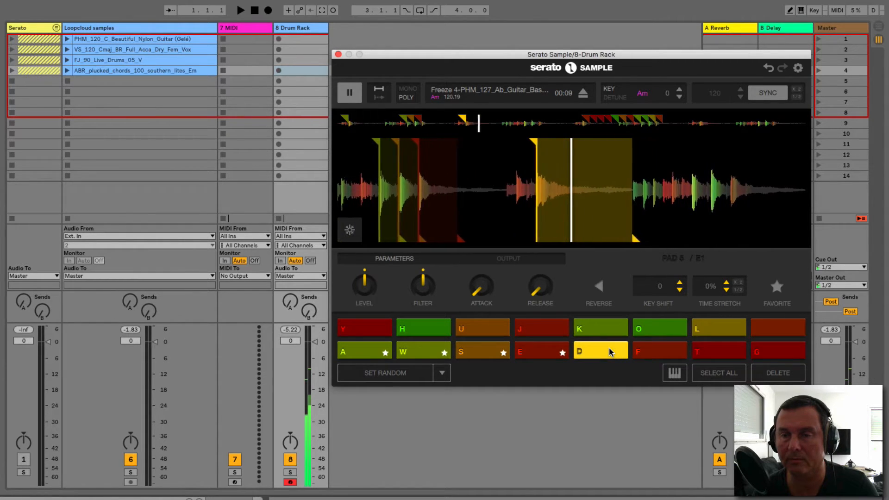
click(610, 352)
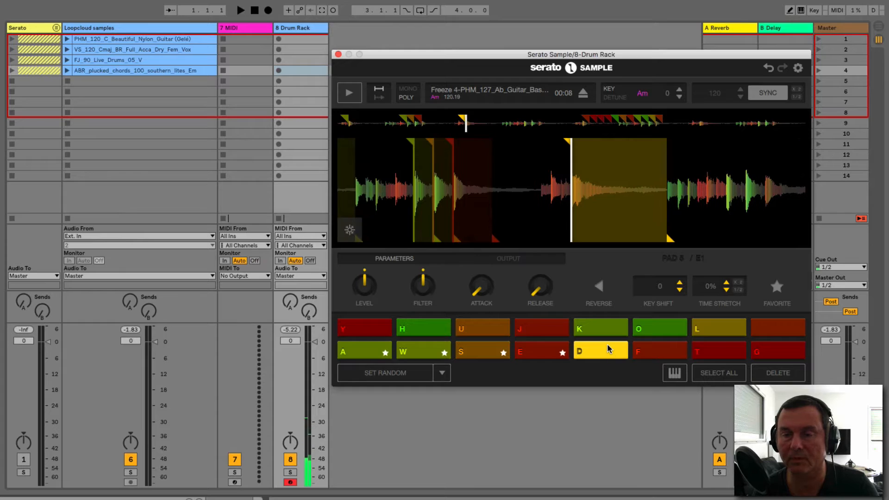
click(624, 354)
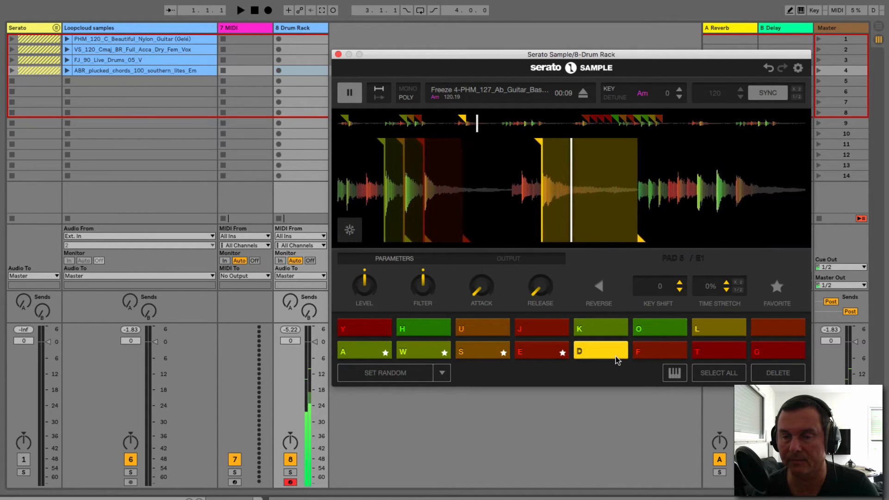
click(776, 287)
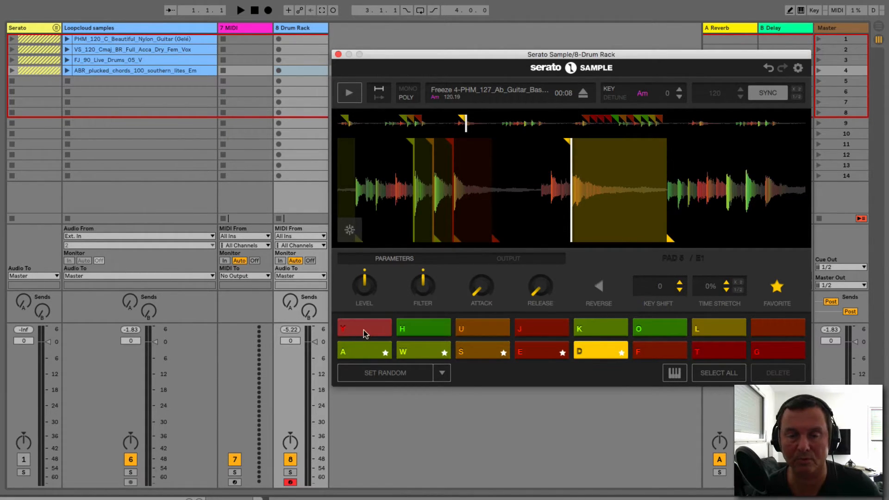
Select all pads, raise their level together to 3.56 dB, and audition the slices.
click(716, 374)
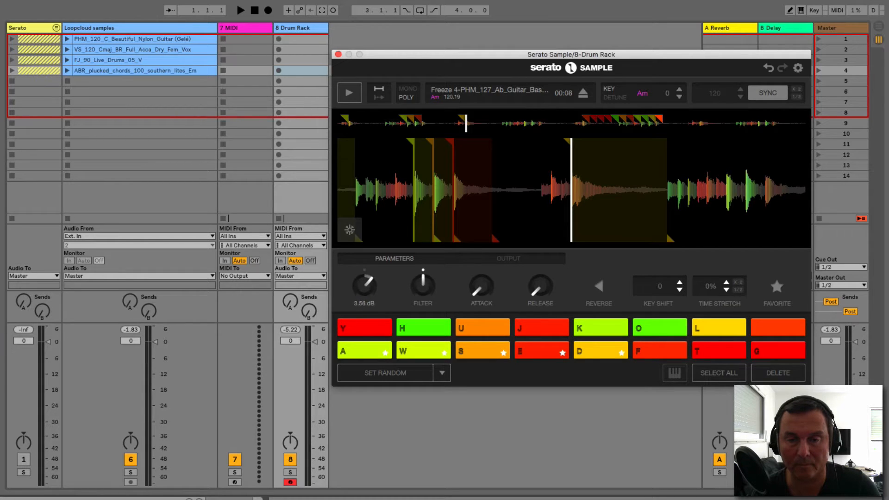
key(space)
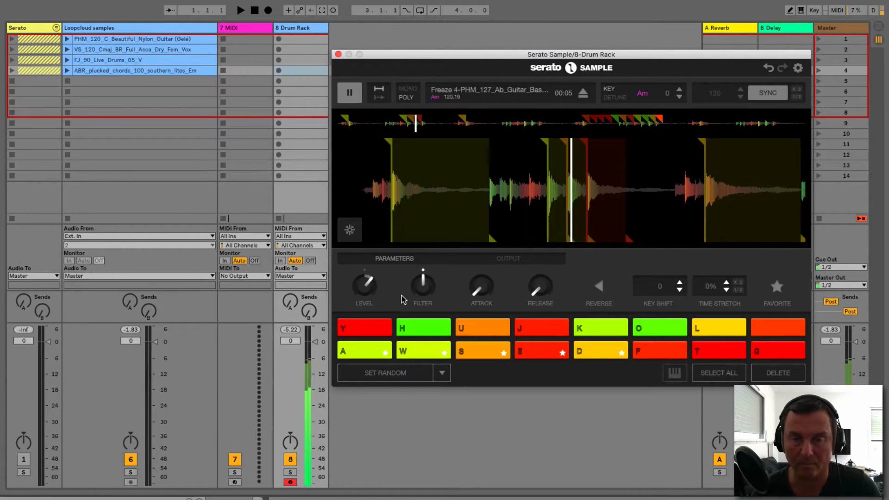
key(space)
Try a filter change on all selected pads while repeatedly auditioning pad A, and deselect the pads.
mouse_move(423, 283)
mouse_move(423, 284)
mouse_down()
mouse_move(423, 306)
mouse_move(422, 247)
mouse_move(423, 274)
mouse_up()
key(a)
key(a)
key(a)
key(a)
key(a)
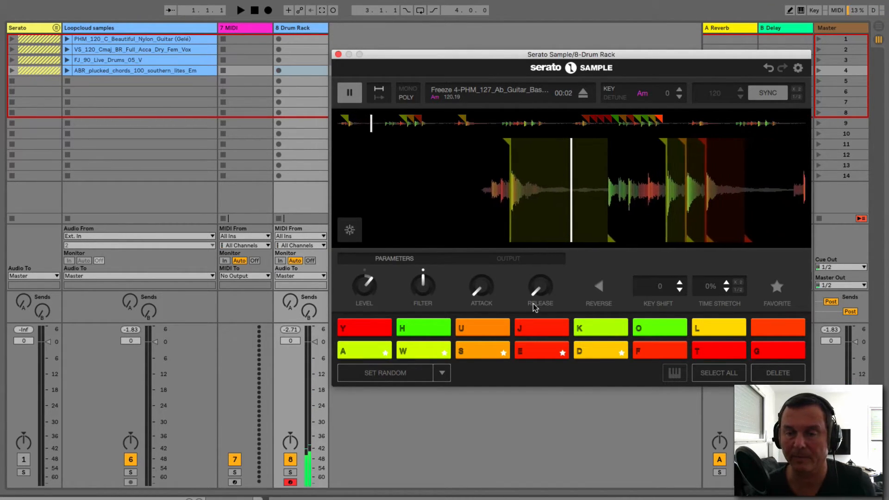
click(612, 372)
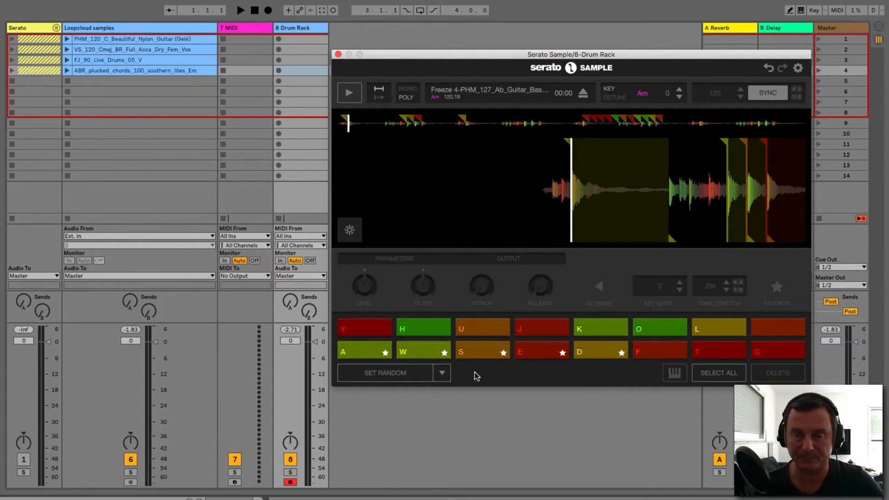
Review the pad-filling modes and regenerate the non-favorite pads with Set Random.
click(442, 374)
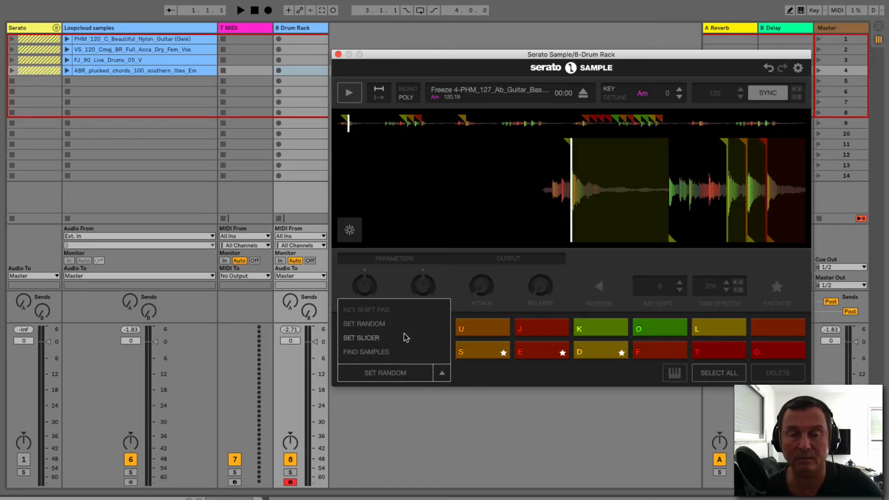
click(466, 375)
click(524, 351)
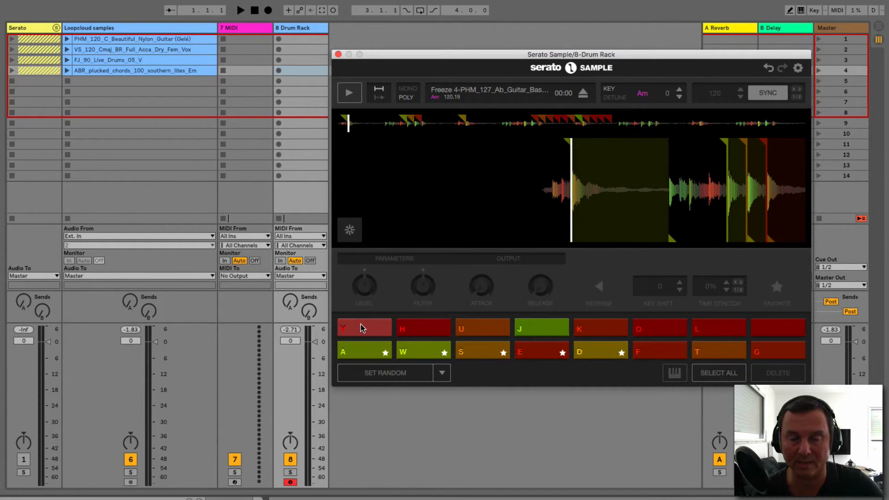
Select pad A as the source slice and choose Key Shift Pad as the pad-filling mode.
click(360, 347)
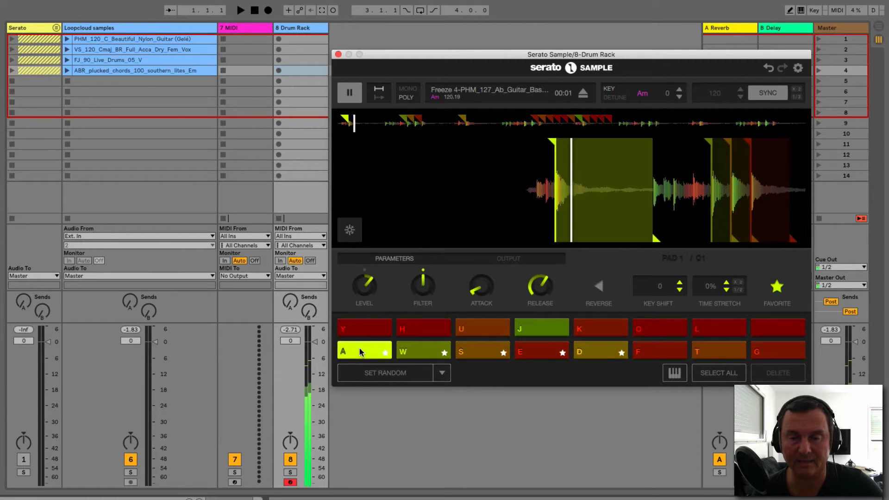
click(442, 373)
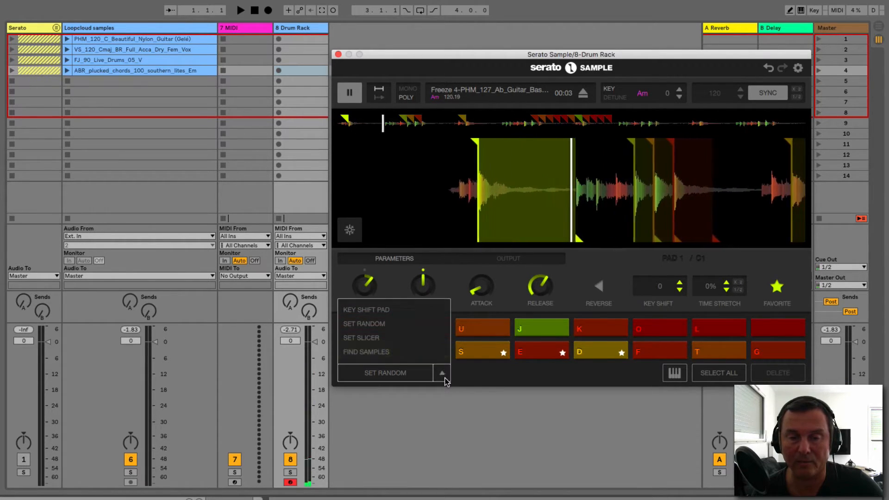
click(366, 310)
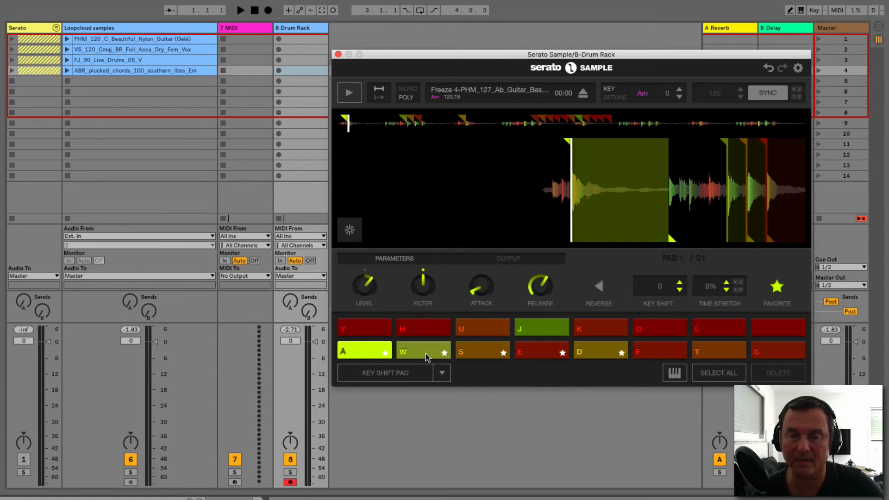
Remove the favorite marking from pads W, S, E, D and A, leaving pad A selected.
click(439, 354)
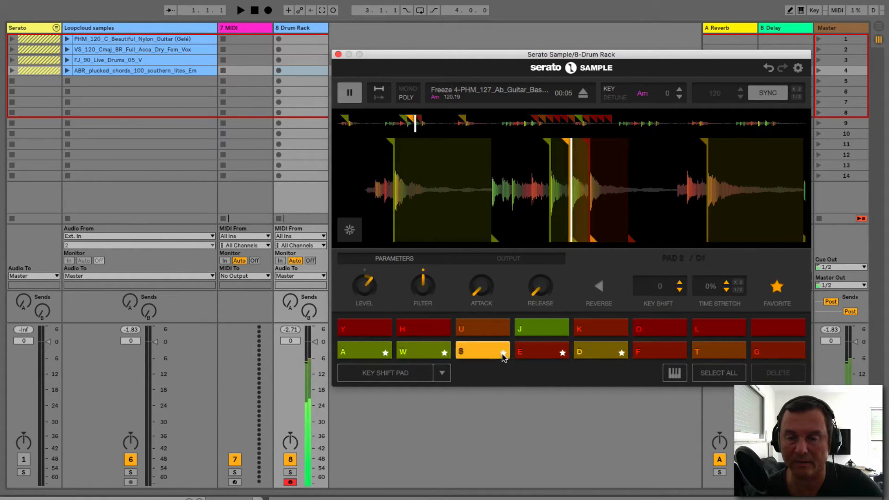
click(563, 356)
click(437, 355)
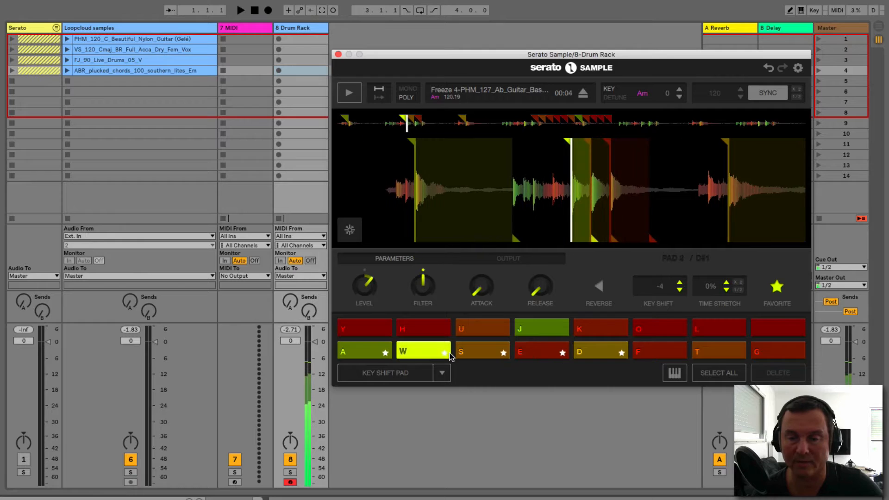
super+click(482, 354)
super+click(542, 354)
super+click(598, 355)
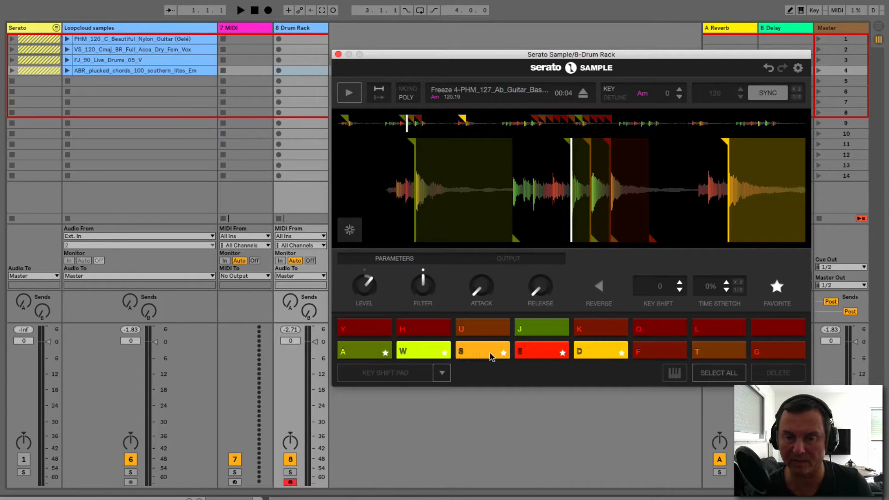
click(505, 375)
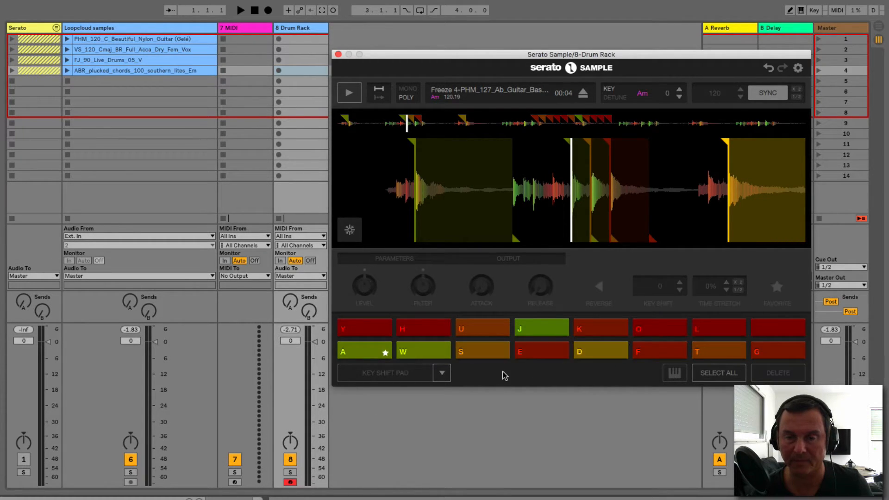
click(389, 353)
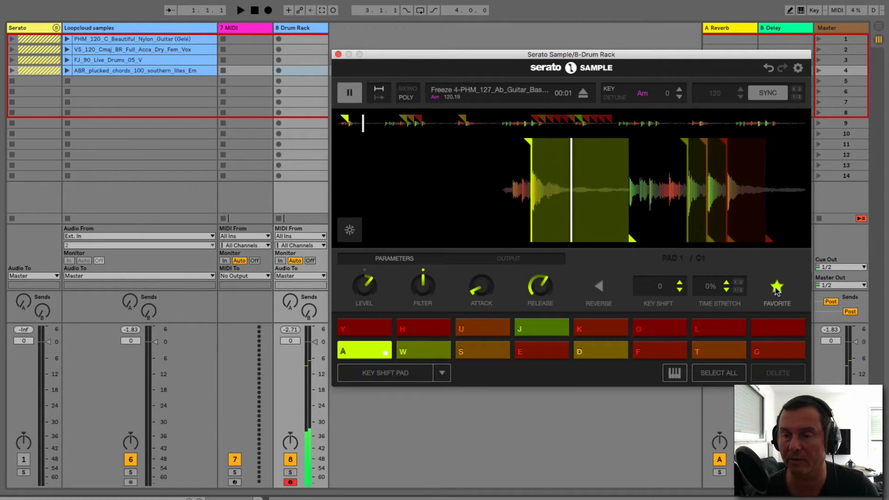
click(368, 354)
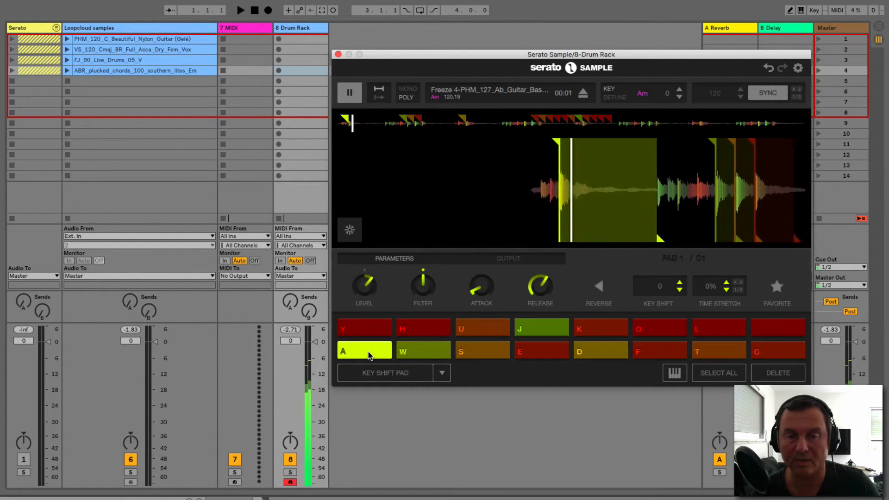
Fill all pads with key-shifted copies of pad A's slice using Key Shift Pad, and audition them across the full pad range.
click(383, 377)
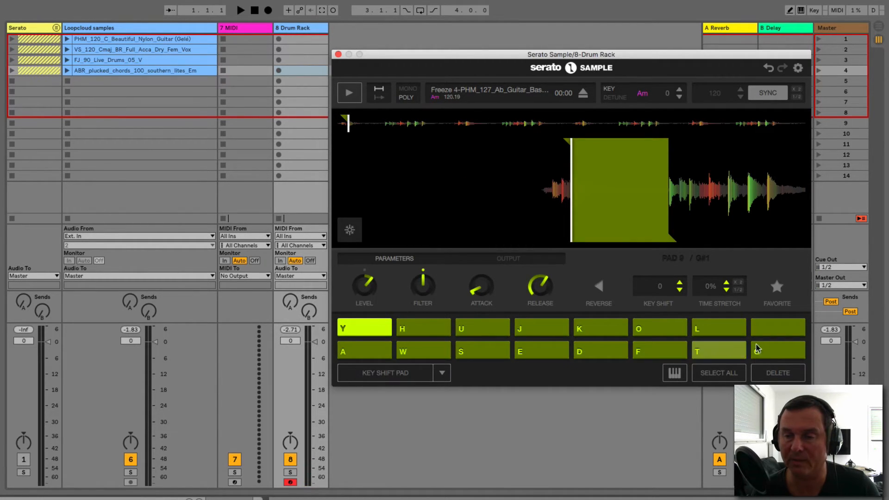
click(357, 352)
key(w)
key(s)
key(e)
key(d)
key(f)
key(t)
key(g)
key(j)
key(h)
key(y)
key(k)
key(o)
key(l)
key(p)
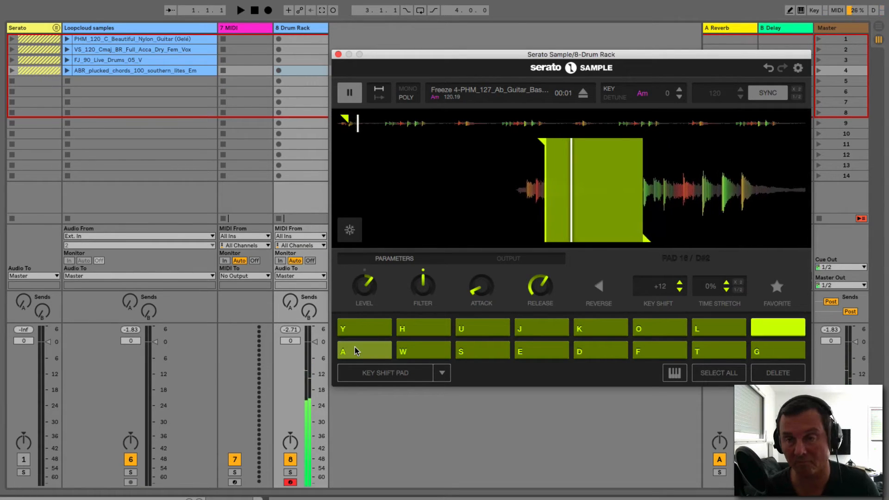
click(362, 353)
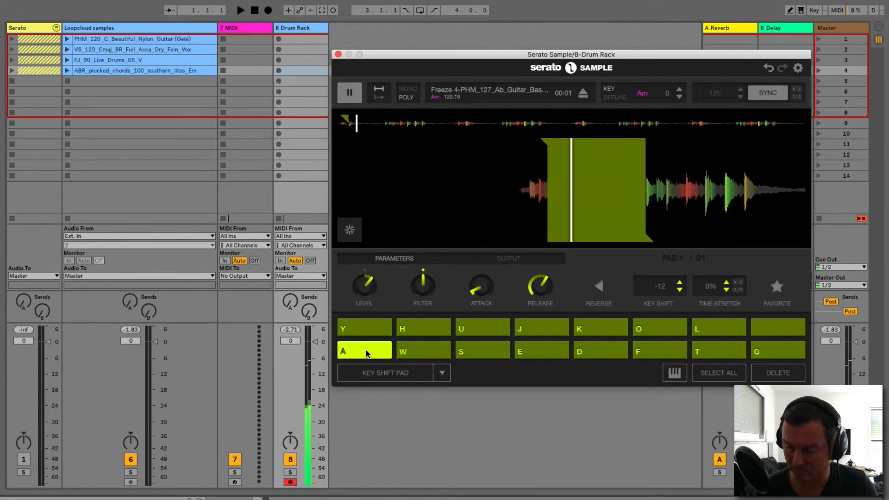
click(366, 353)
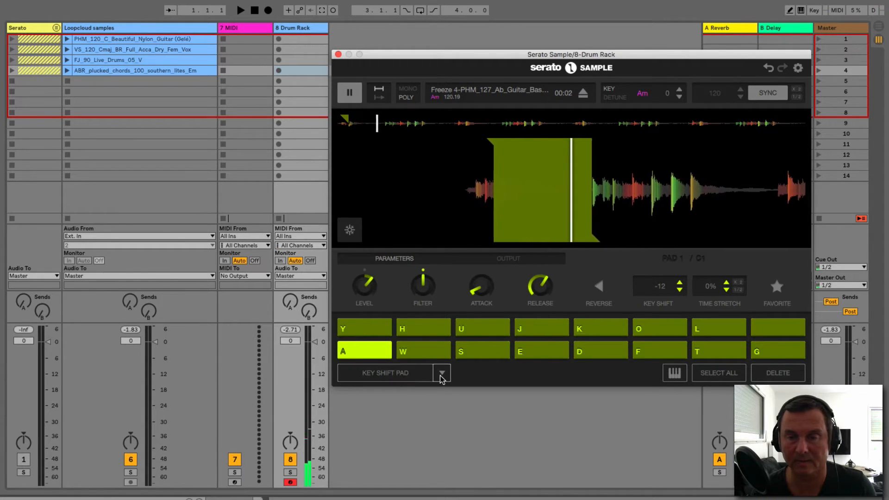
Reload the guitar sample into the sampler and fill the pads with Find Samples.
drag(253, 72, 424, 181)
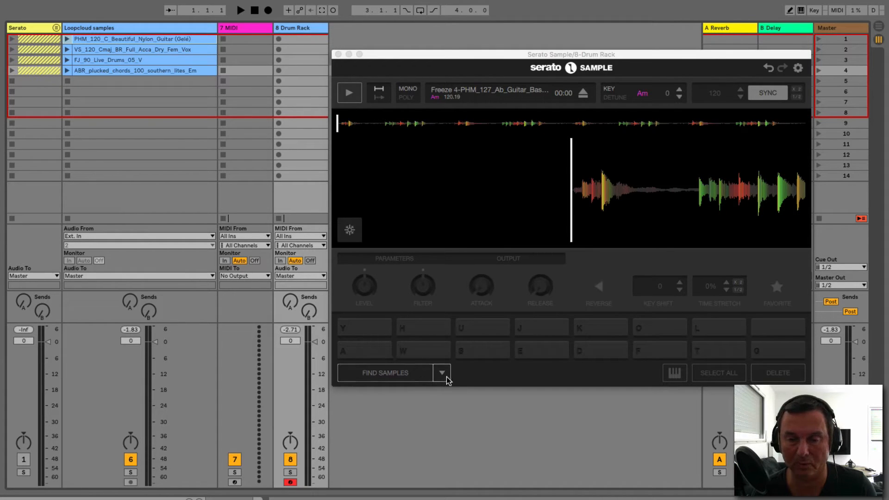
click(411, 375)
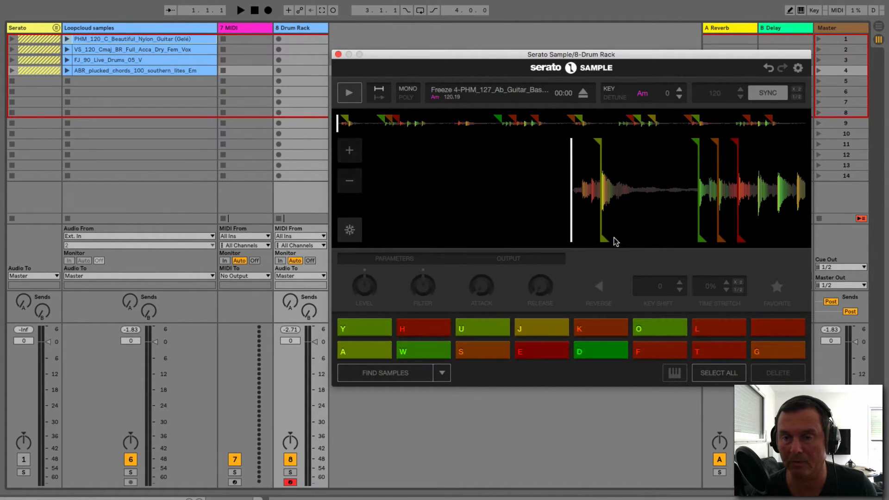
Reload the guitar sample with empty pads and create a slice on pad A from the first orange transient to the next transient group.
drag(148, 37, 484, 179)
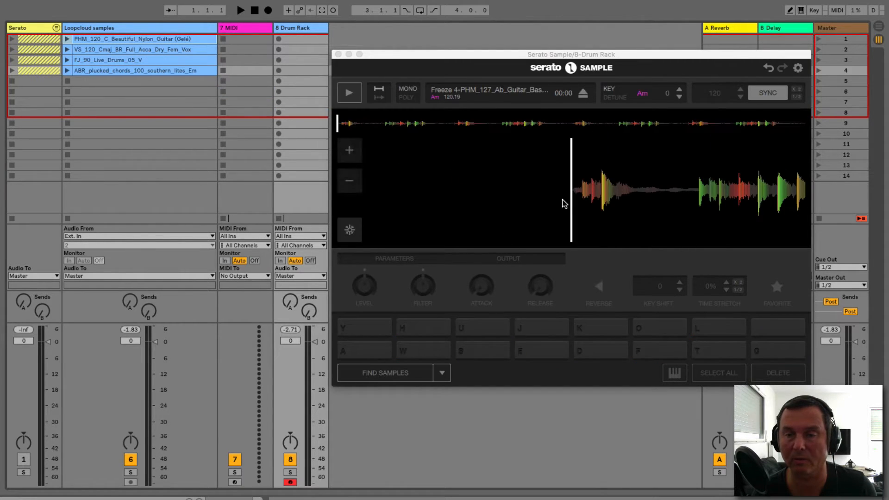
mouse_move(635, 215)
mouse_down()
mouse_move(602, 218)
mouse_move(642, 243)
mouse_move(671, 241)
mouse_up()
click(364, 351)
click(381, 351)
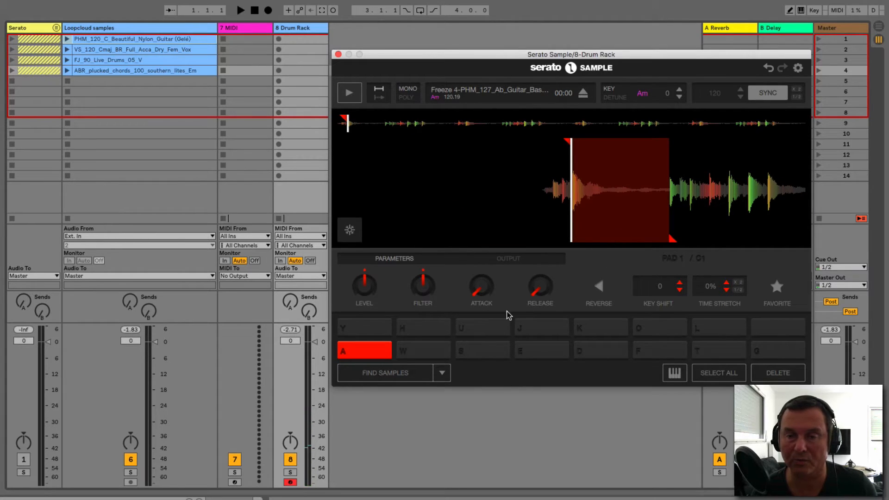
Raise pad A's release to just below its midpoint, and switch keyboard mode on and back off.
drag(539, 296, 537, 284)
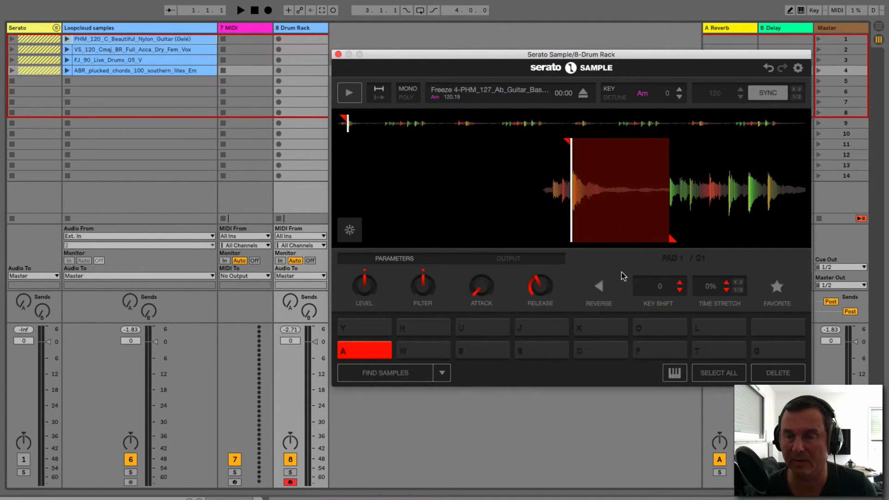
click(674, 373)
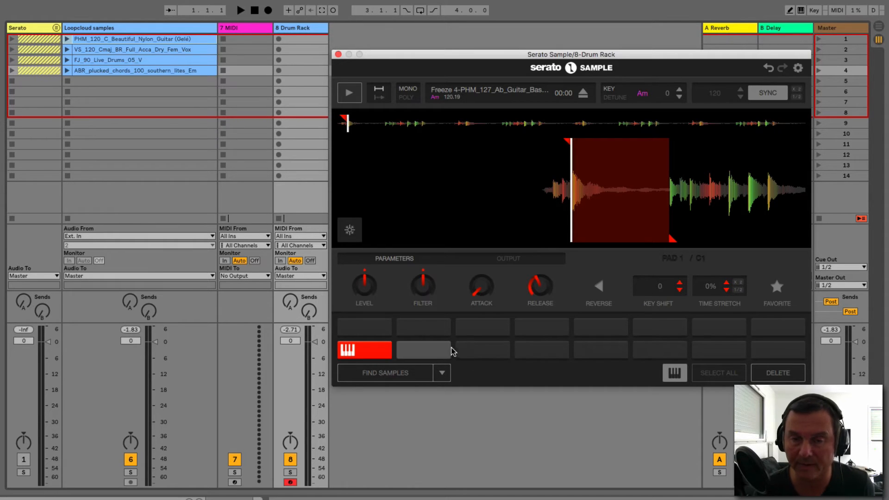
click(675, 375)
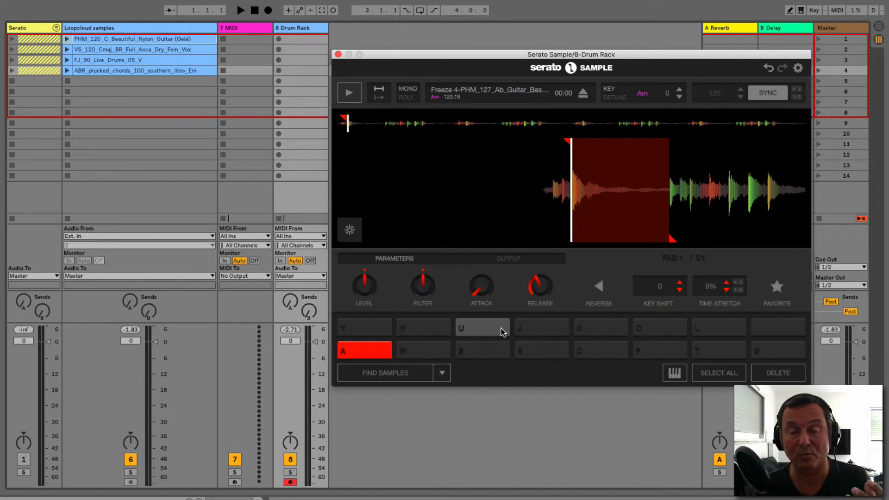
Play the sample past pad A's slice, zoom the waveform in one level, and audition pad A.
mouse_move(459, 227)
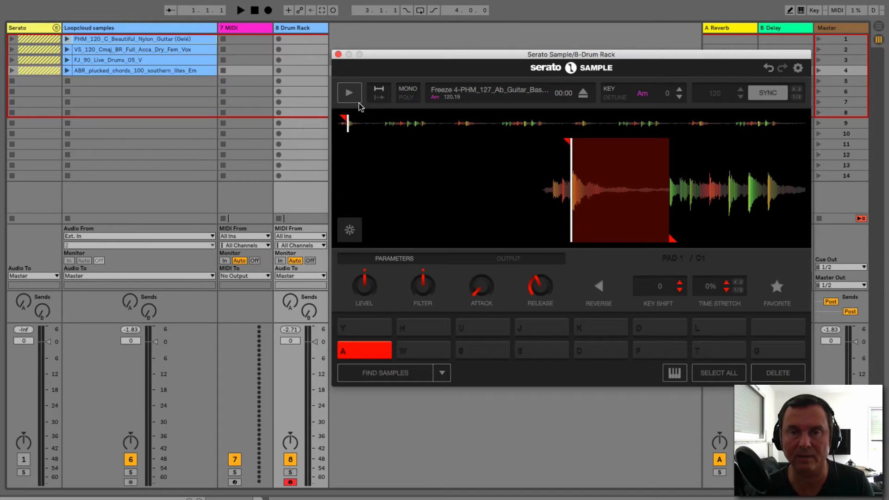
click(351, 94)
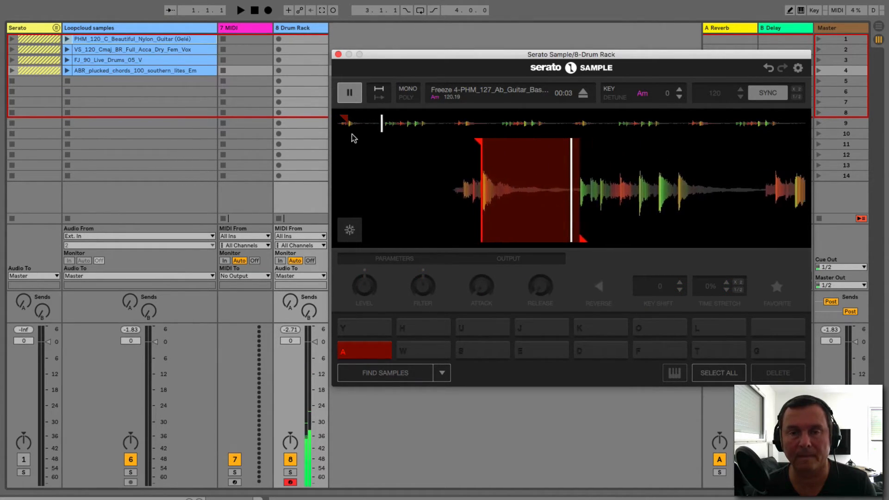
click(352, 97)
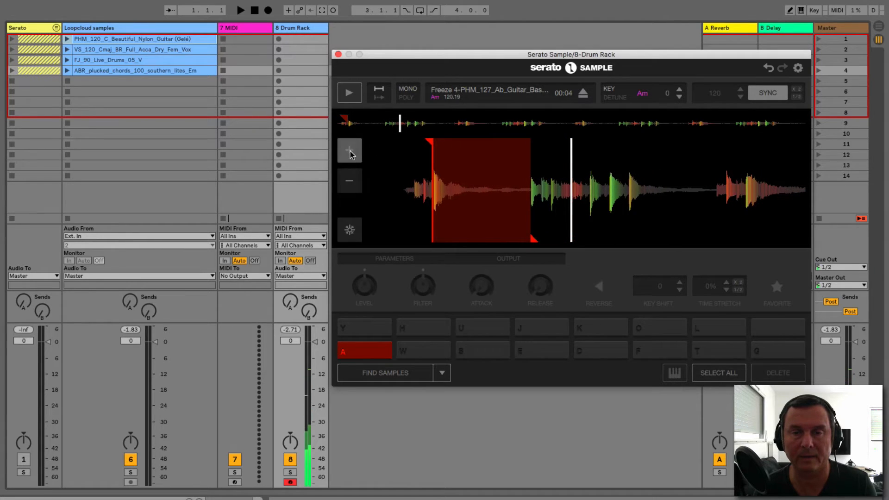
click(350, 182)
click(351, 153)
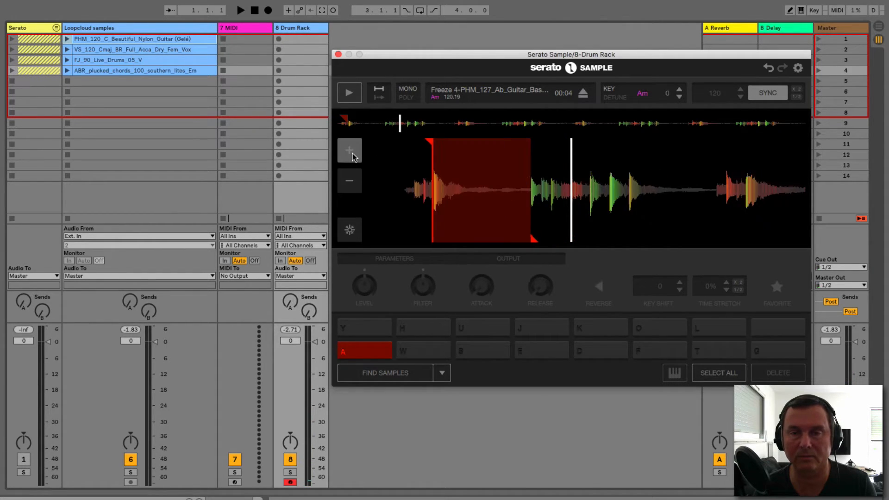
click(352, 156)
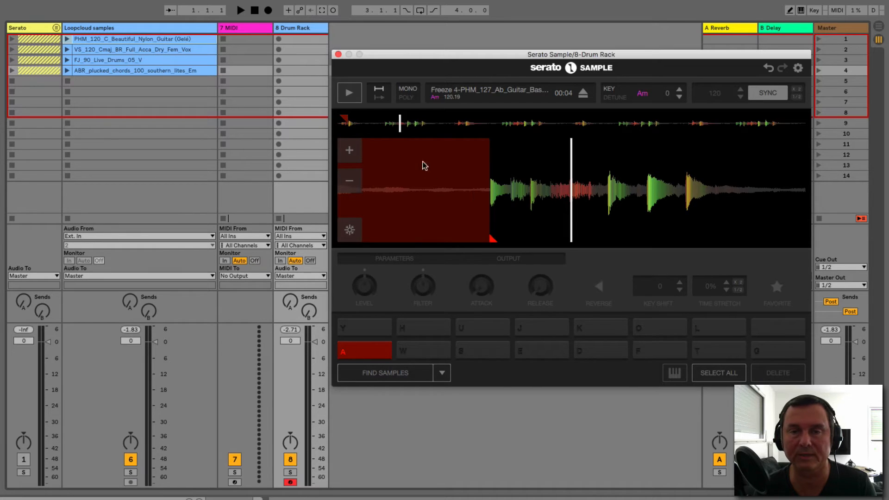
click(349, 93)
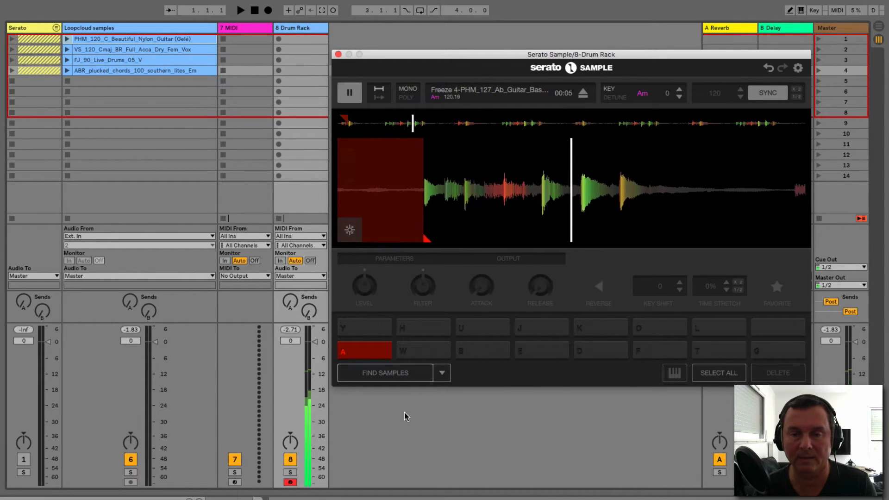
click(366, 349)
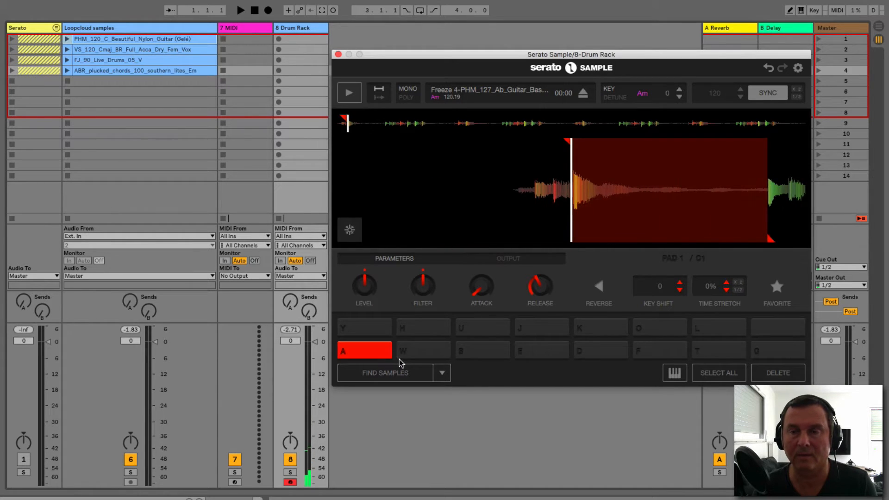
mouse_move(614, 202)
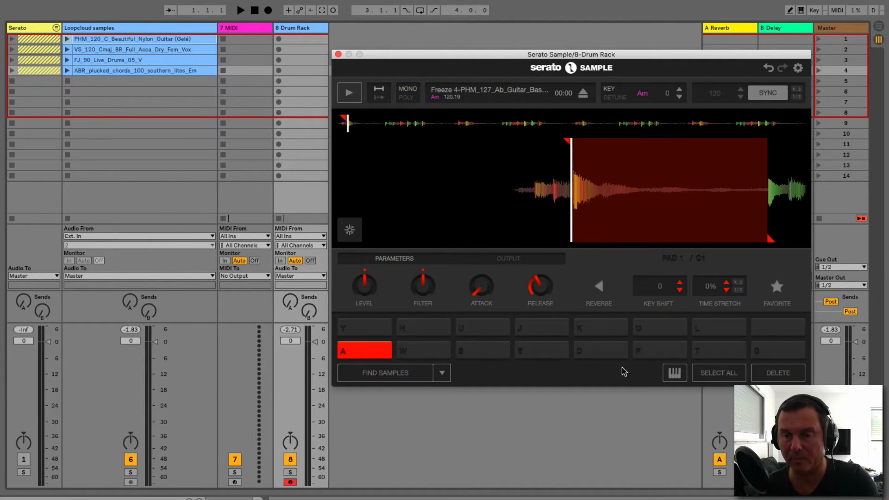
mouse_move(458, 208)
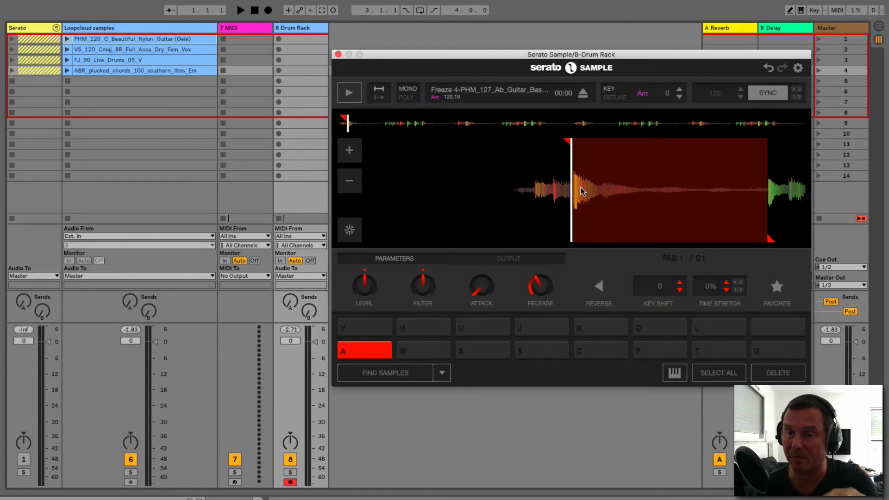
Raise pad A's attack slightly while the sample plays, and make the waveform follow the playhead before stopping playback.
click(349, 95)
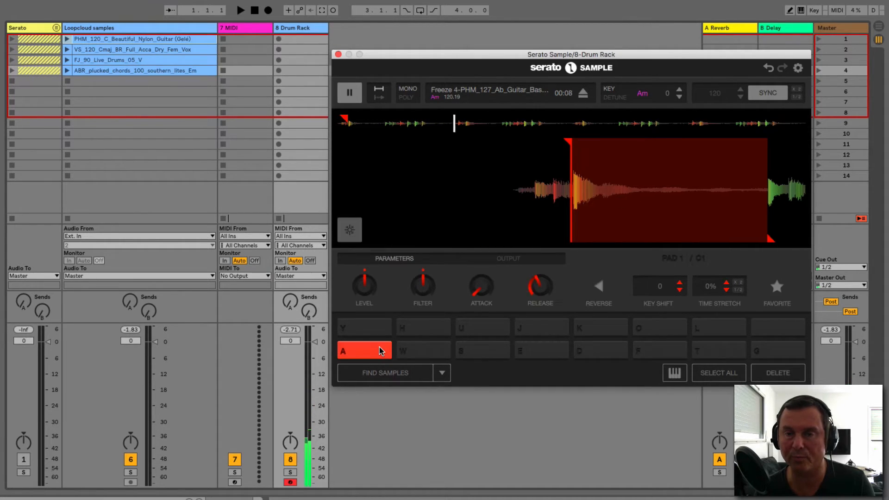
drag(490, 290, 490, 282)
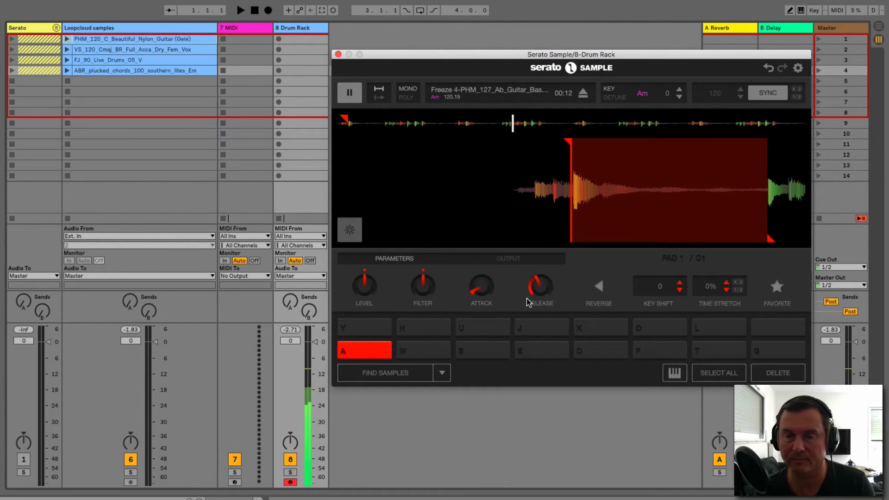
mouse_move(431, 290)
mouse_down()
mouse_move(431, 278)
mouse_move(430, 294)
mouse_move(430, 286)
mouse_up()
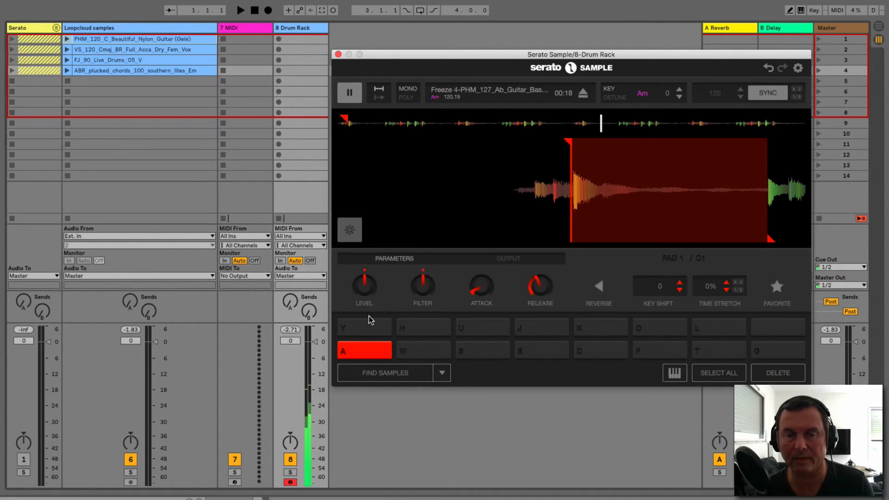
click(352, 238)
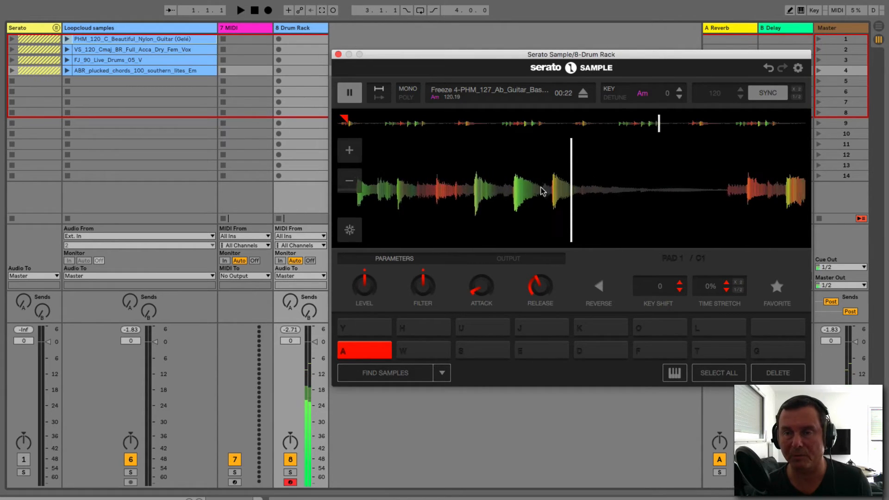
click(350, 93)
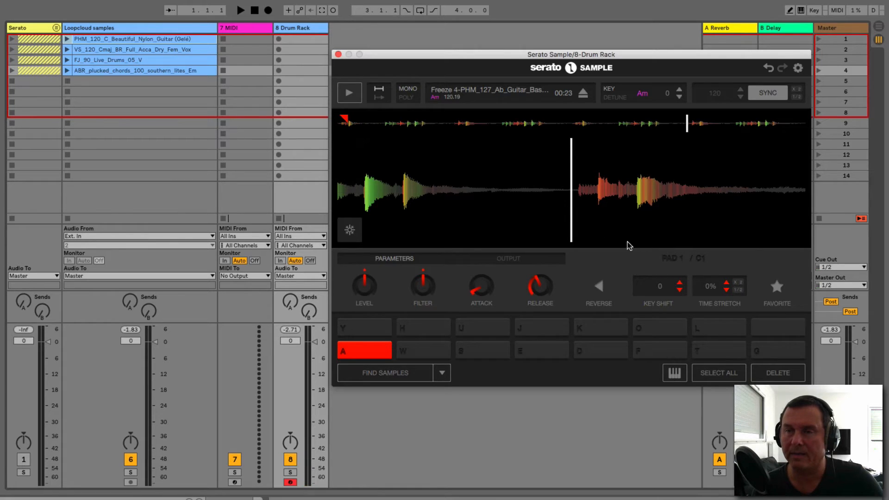
Cycle pad A's output destination through channels such as Channel 5, set it back to Master, and return to the pad parameters.
click(509, 259)
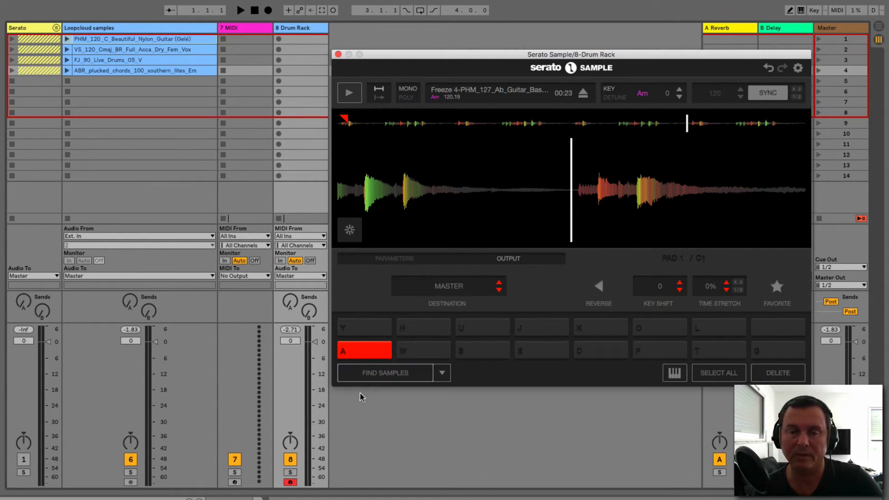
click(500, 283)
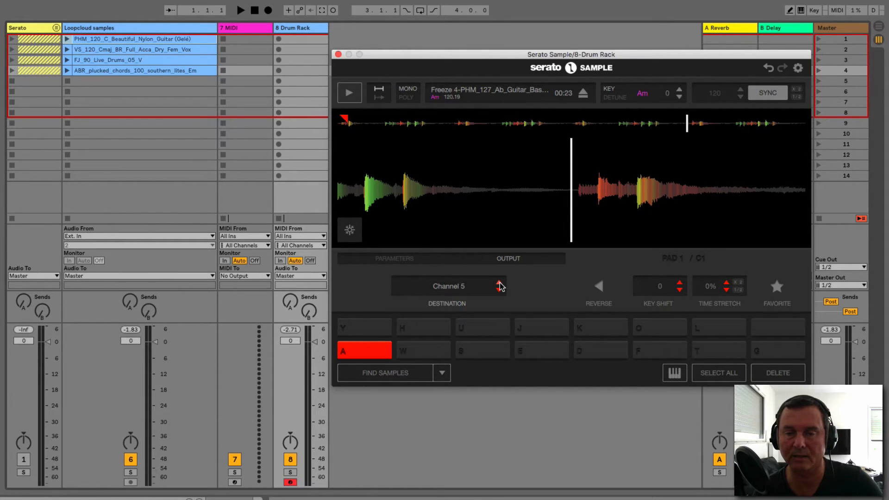
click(499, 283)
click(499, 283)
click(499, 283)
drag(451, 288, 451, 343)
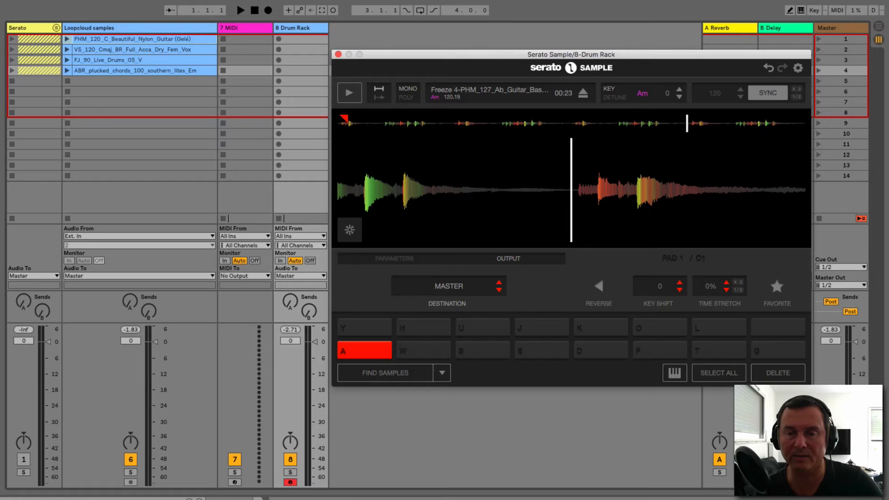
click(398, 260)
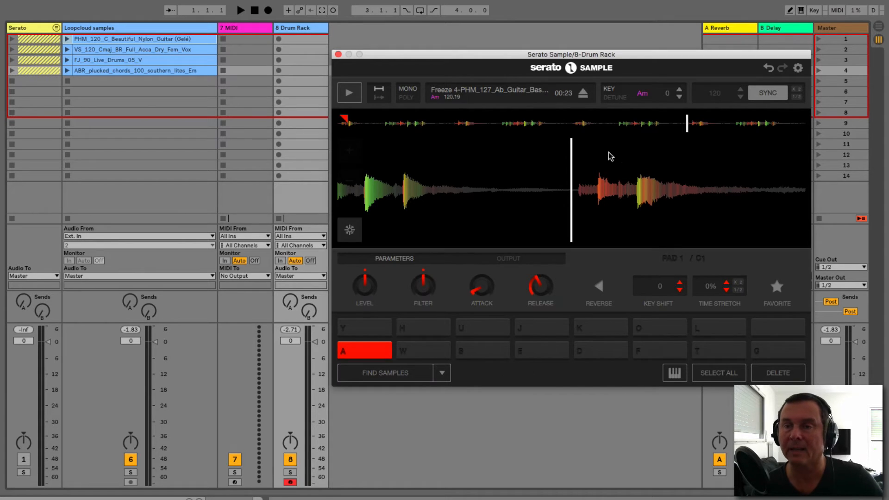
Close the sampler window, unfold the Serato group, and open the Serato Sample window of track 2 Drum Rack.
mouse_move(563, 149)
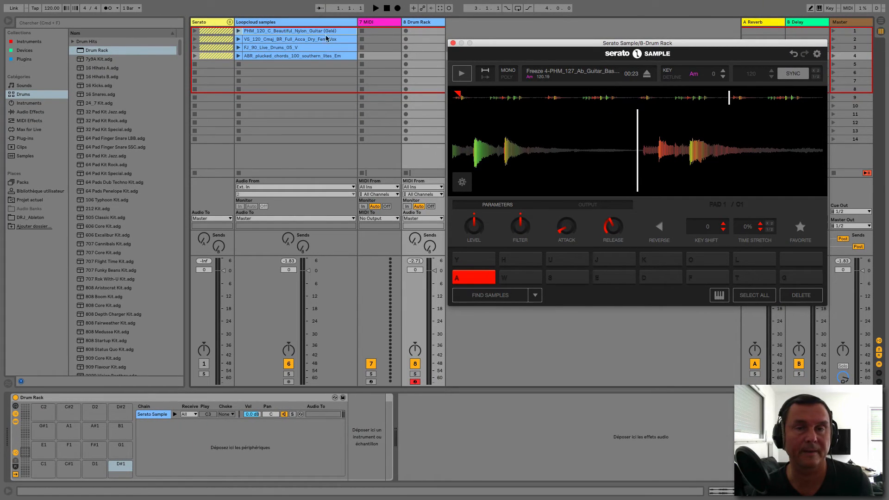
click(454, 44)
click(229, 23)
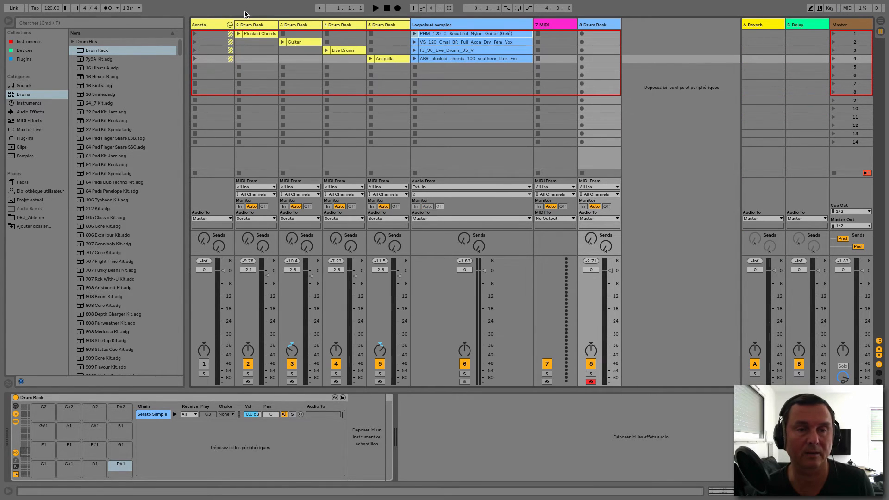
click(260, 26)
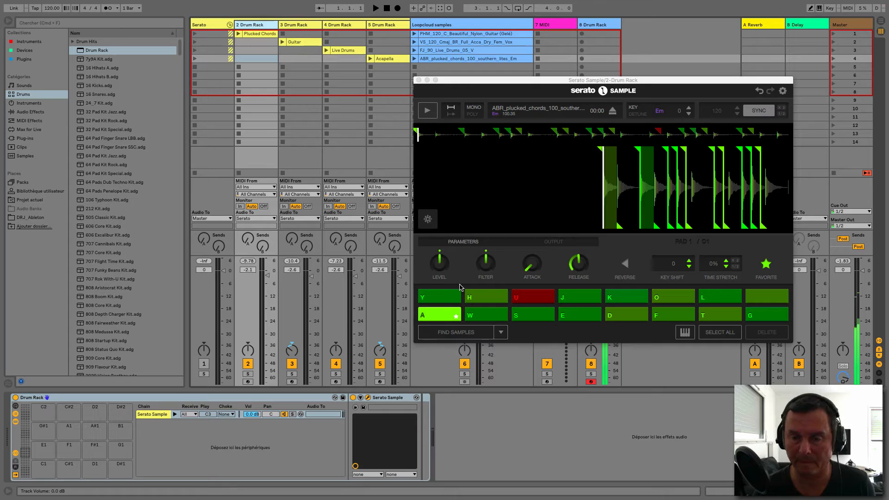
Arm track 2 Drum Rack, activate the Serato group track, and audition the plucked chord pads D, F, T, G and A.
click(248, 382)
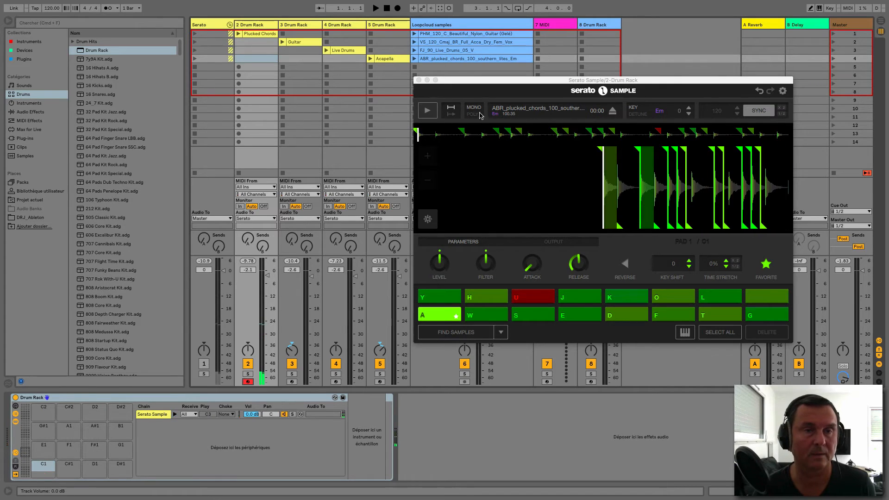
click(203, 364)
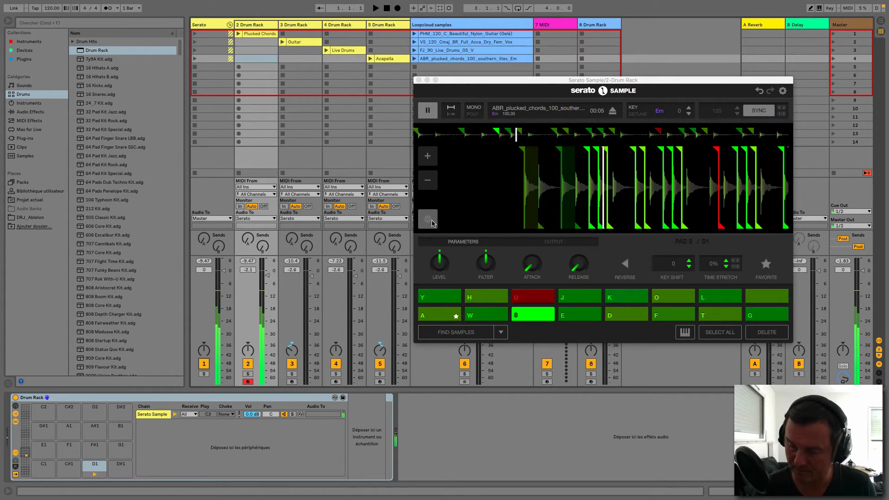
key(d)
key(f)
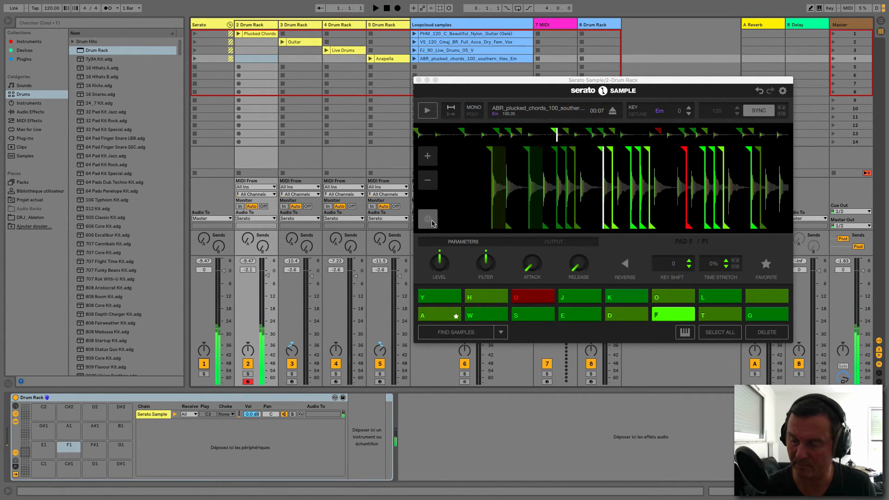
key(t)
key(g)
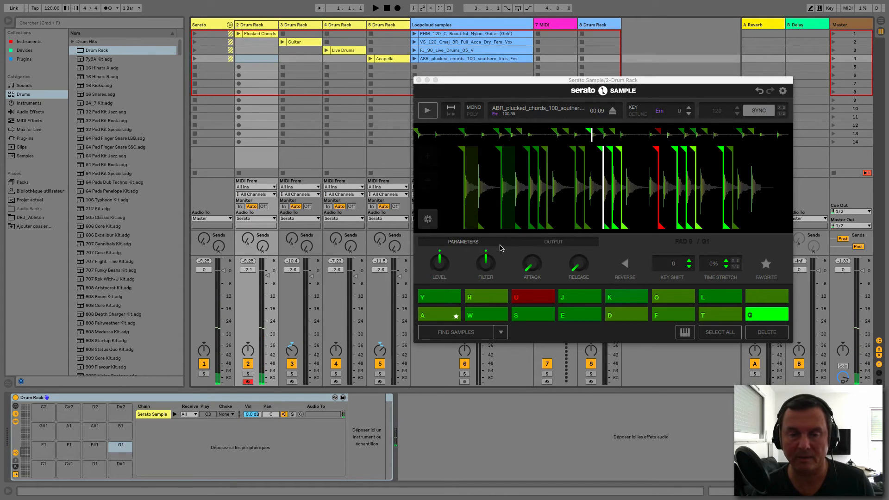
mouse_move(453, 186)
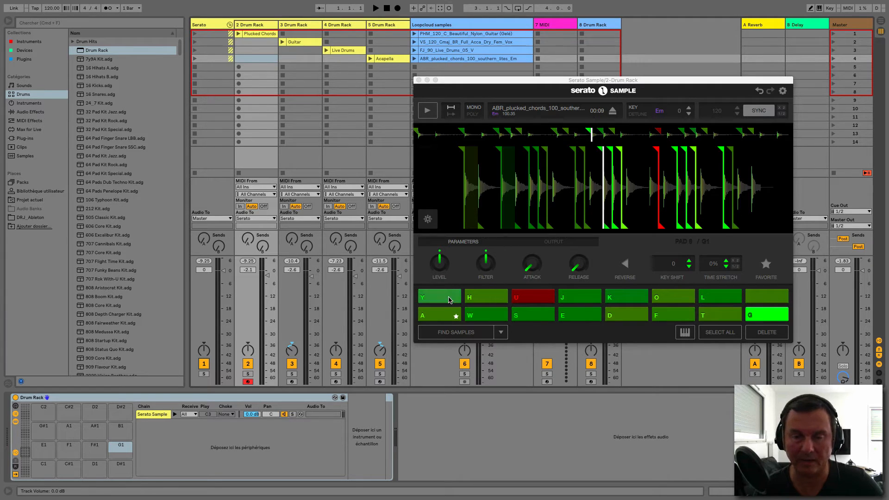
click(440, 317)
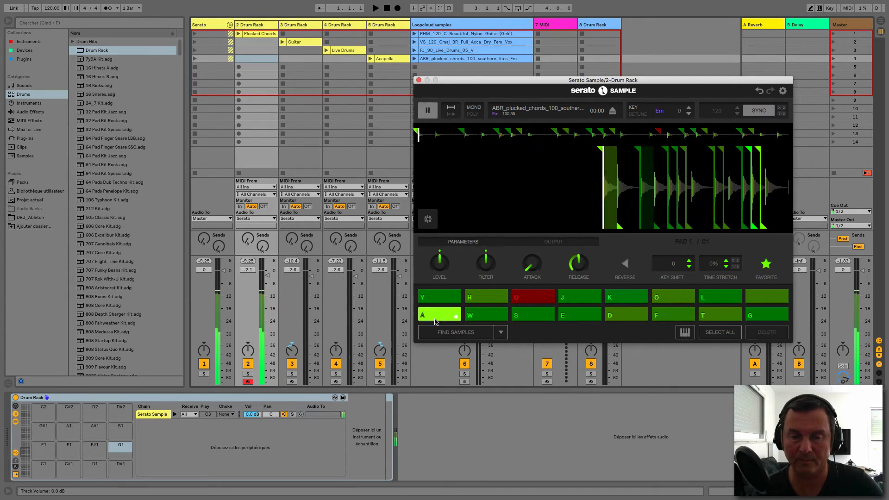
Solo track 2 Drum Rack and play its Plucked Chords clip, comparing it with pads W and A and the original sample.
click(248, 377)
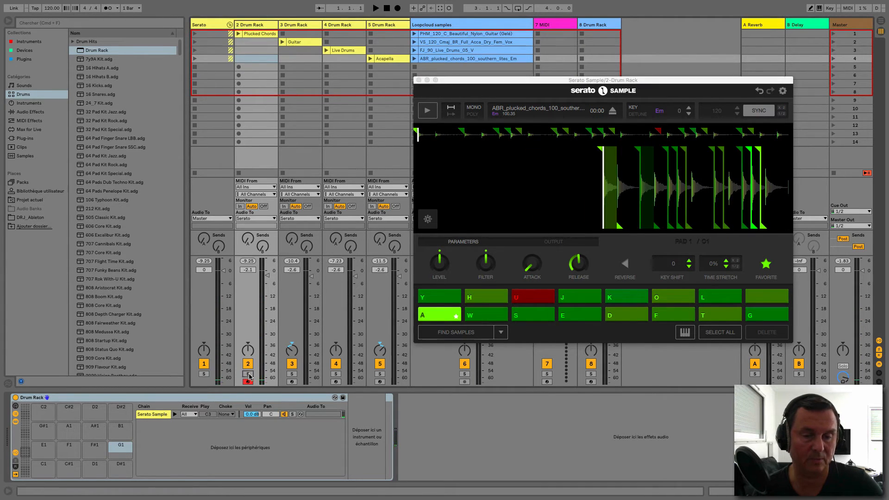
click(238, 35)
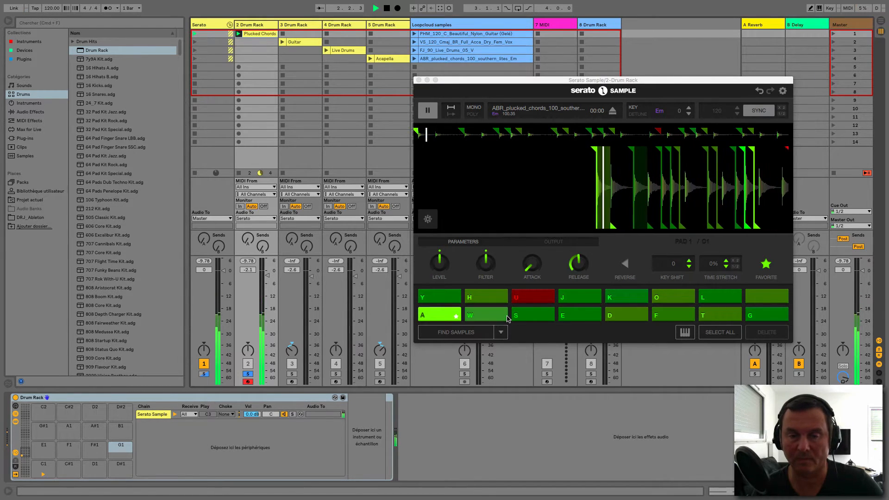
click(480, 320)
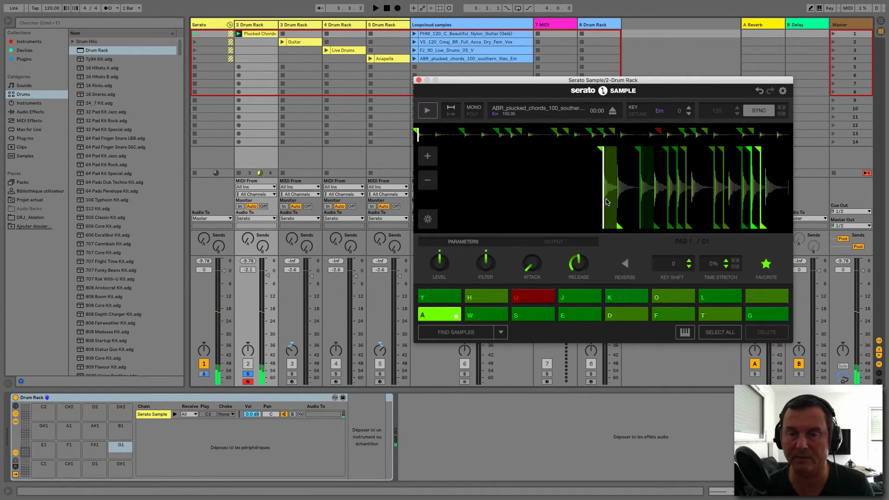
click(445, 315)
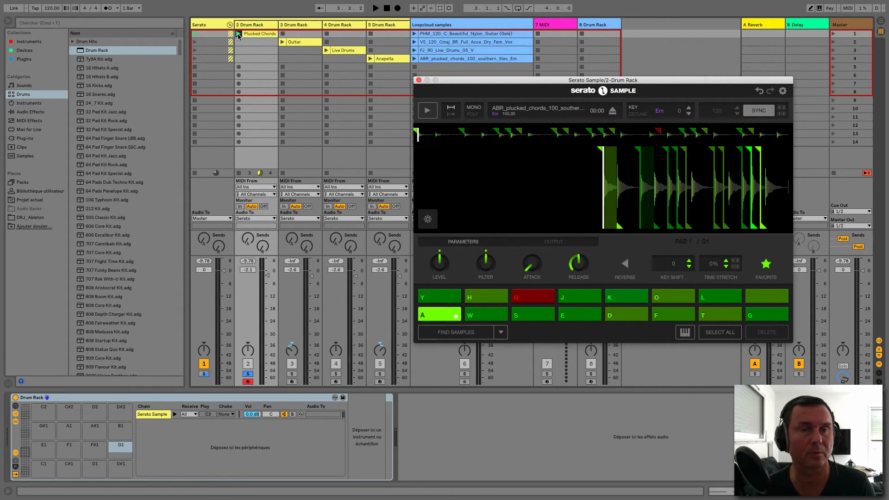
click(423, 112)
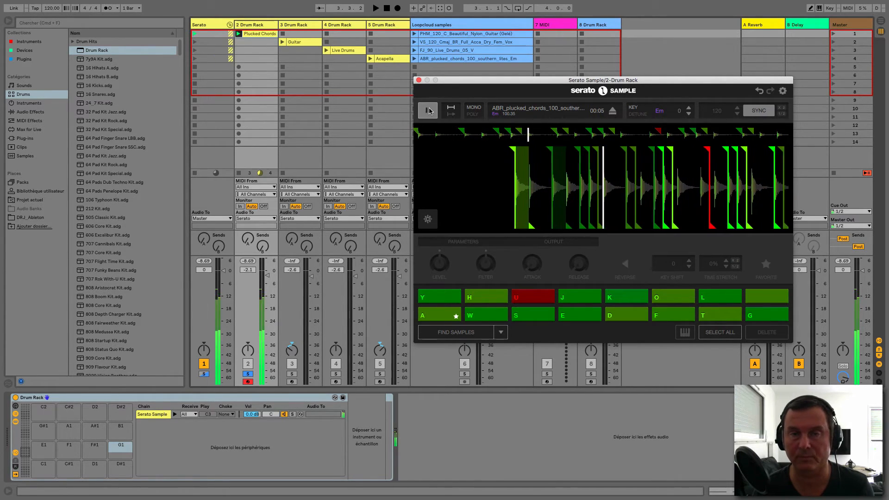
click(428, 112)
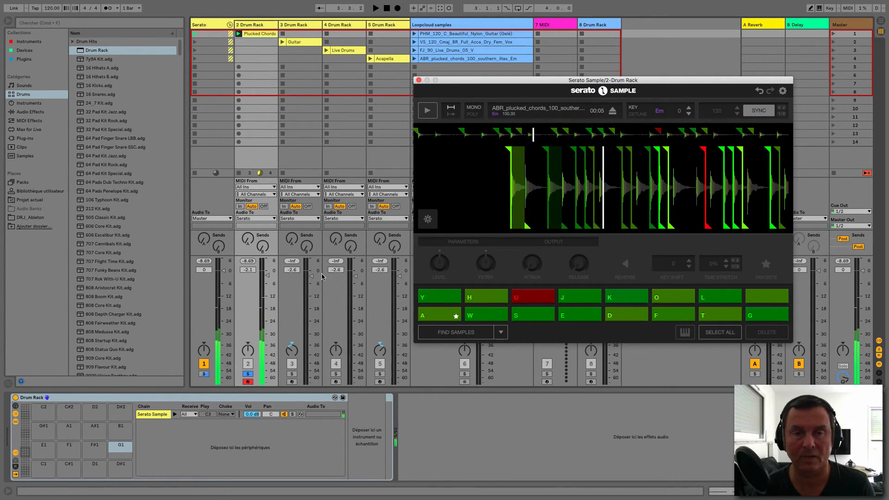
Relaunch the Plucked Chords clip and open its MIDI notes, moving the sampler window clear before stopping playback.
click(238, 34)
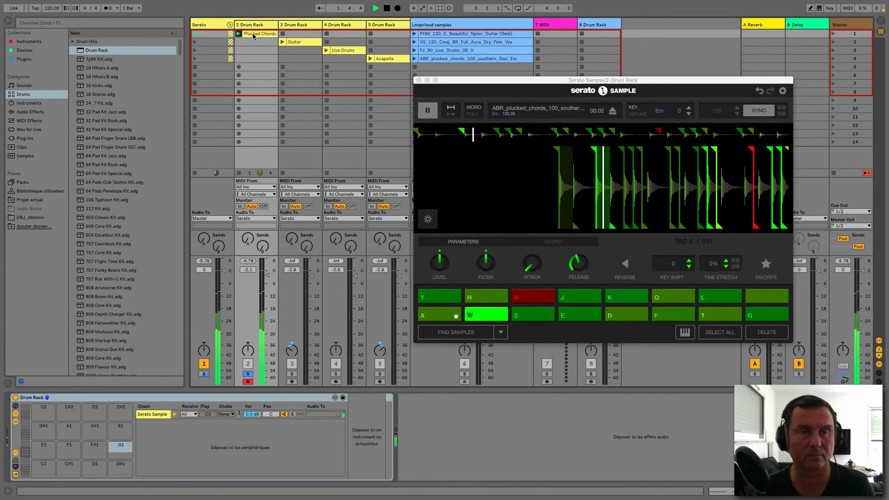
double_click(253, 37)
drag(458, 80, 516, 13)
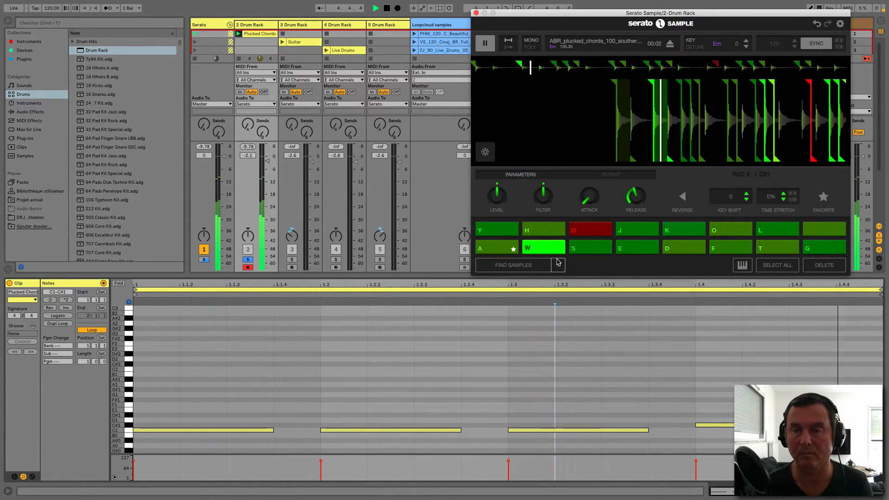
key(space)
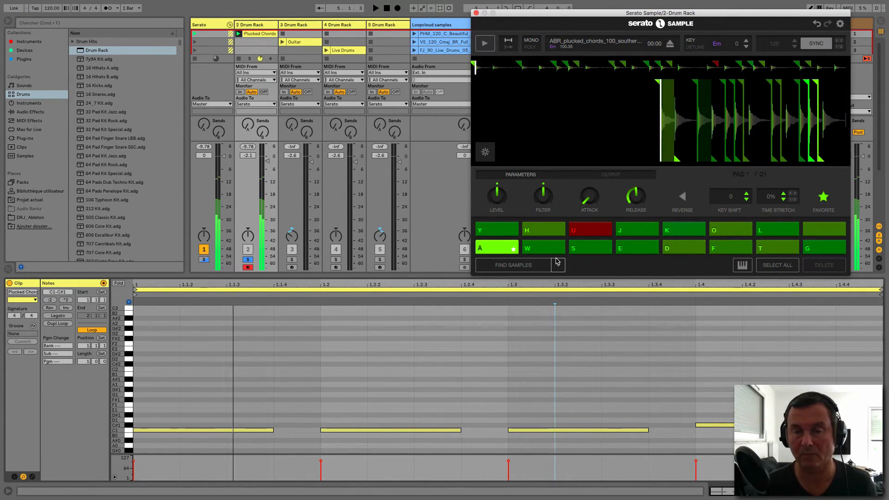
Solo track 3 Drum Rack in place of track 2, launch its Guitar clip, and show that track's Serato Sample window.
click(476, 14)
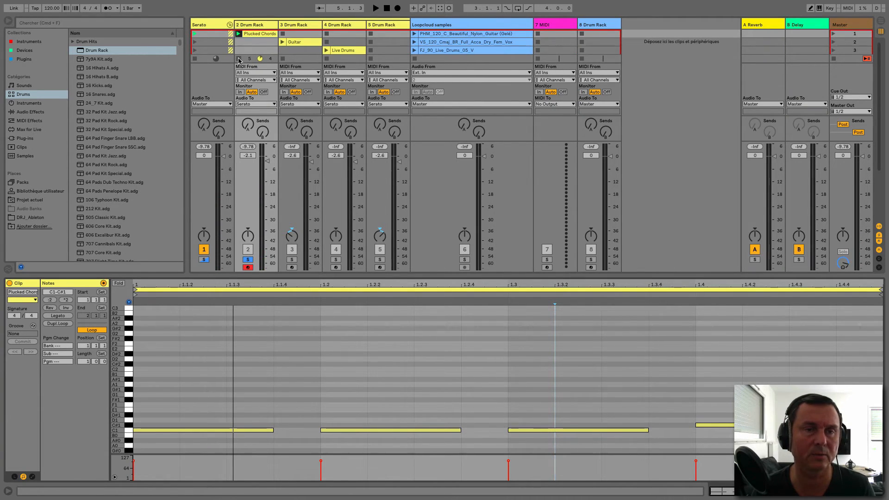
click(292, 261)
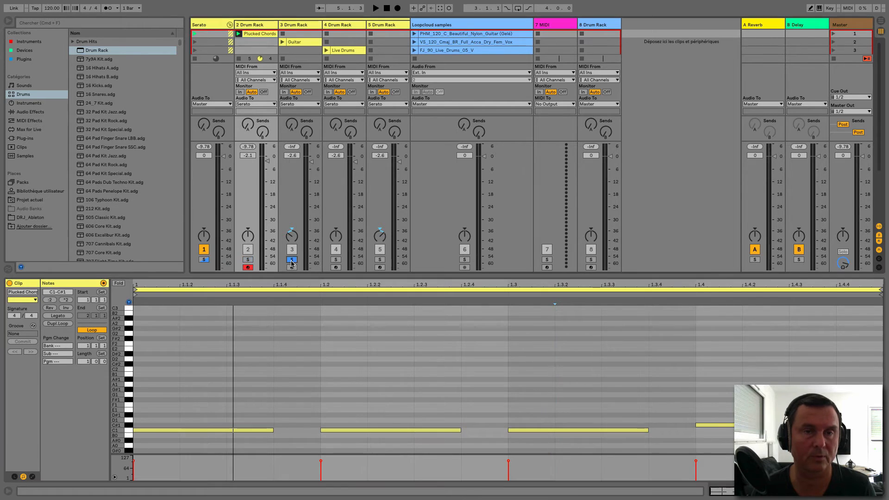
click(283, 43)
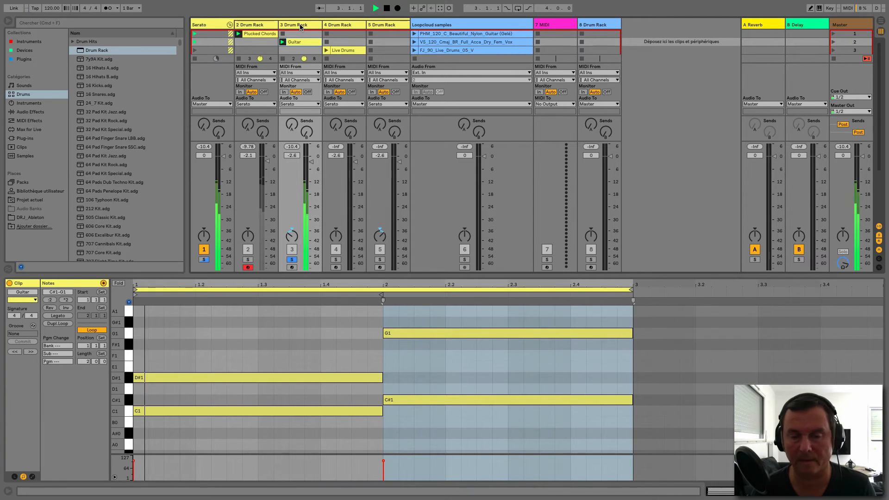
click(300, 26)
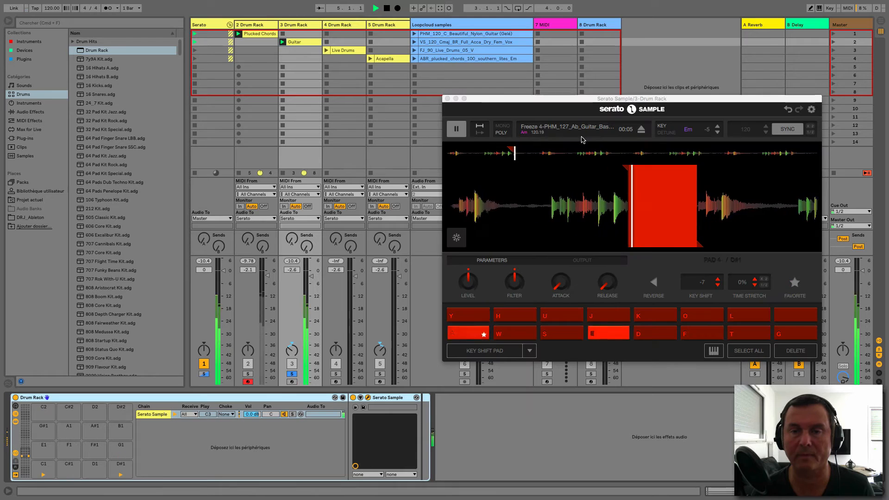
drag(579, 99, 592, 42)
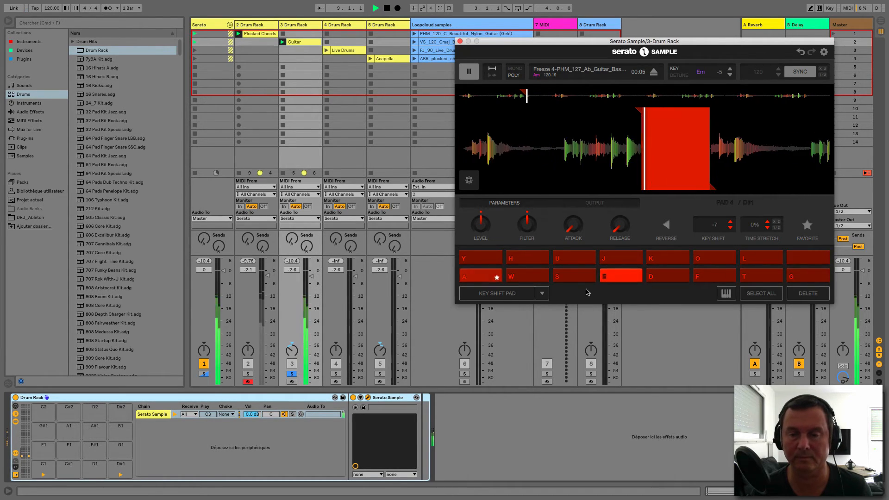
Stop the Guitar clip and inspect the key shift of pads E and G by auditioning them.
click(621, 281)
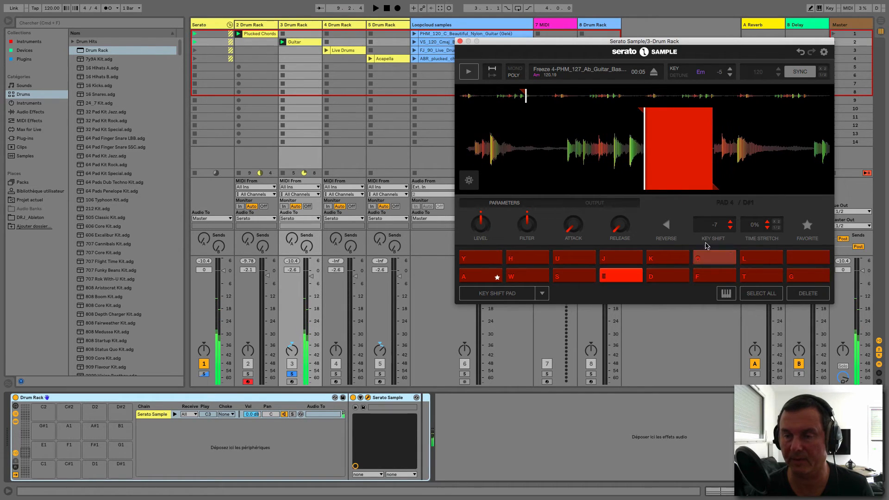
click(629, 281)
click(811, 278)
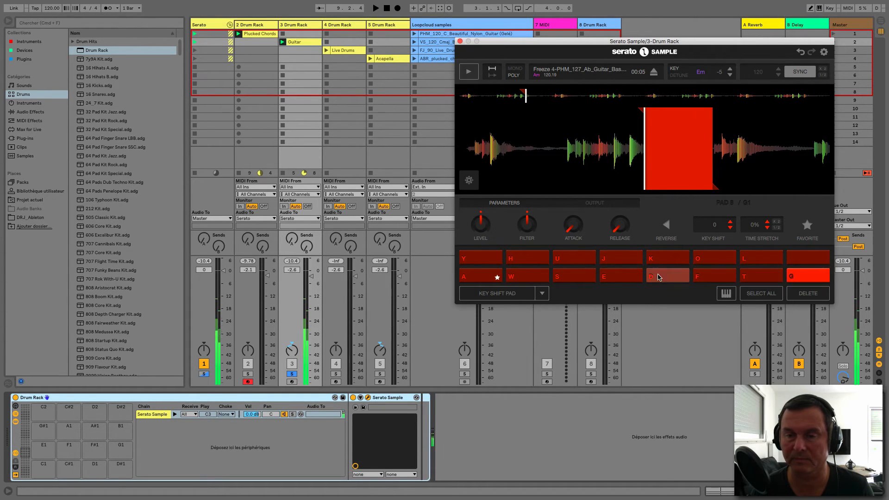
click(629, 281)
key(g)
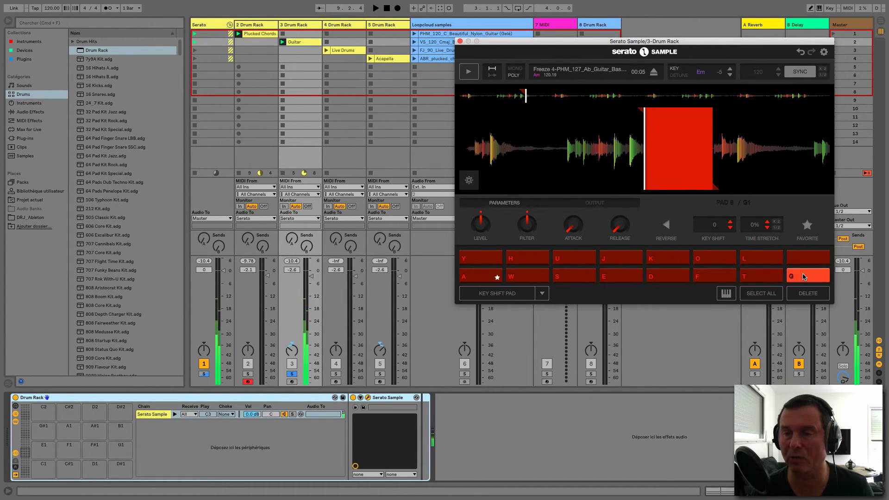
Audition pad E of the guitar sample, play the Guitar clip on track 3, and stop playback.
click(629, 279)
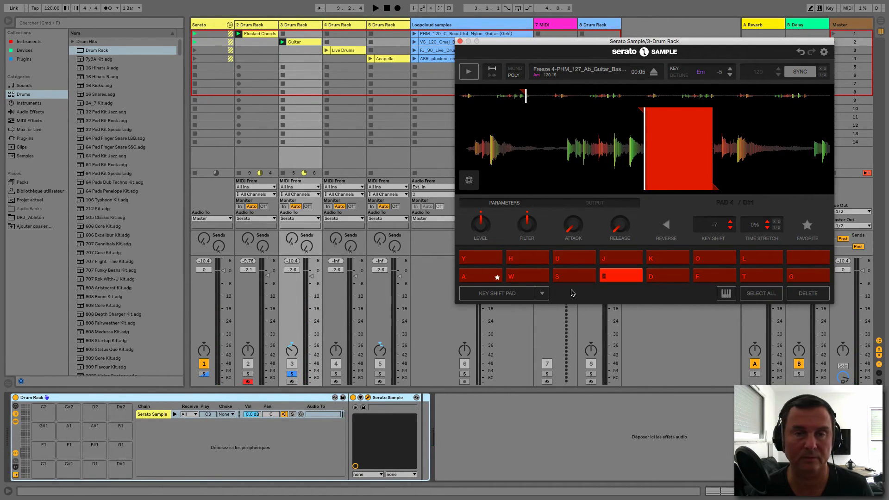
click(281, 42)
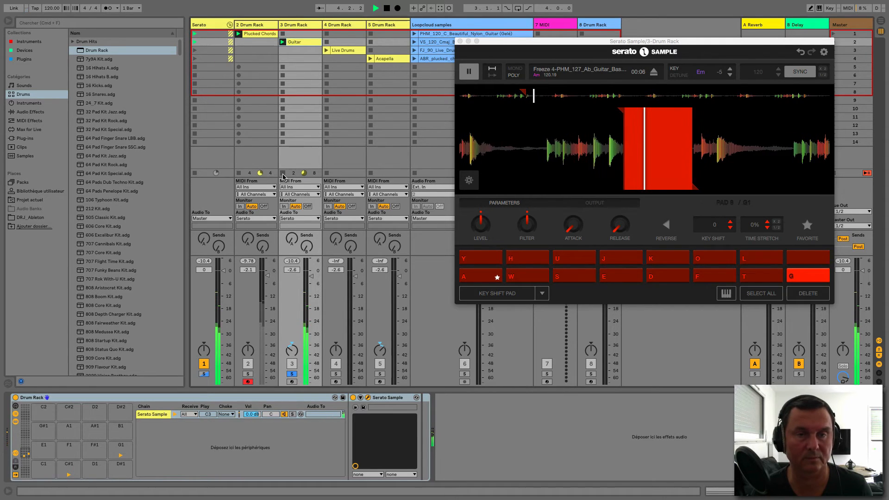
key(space)
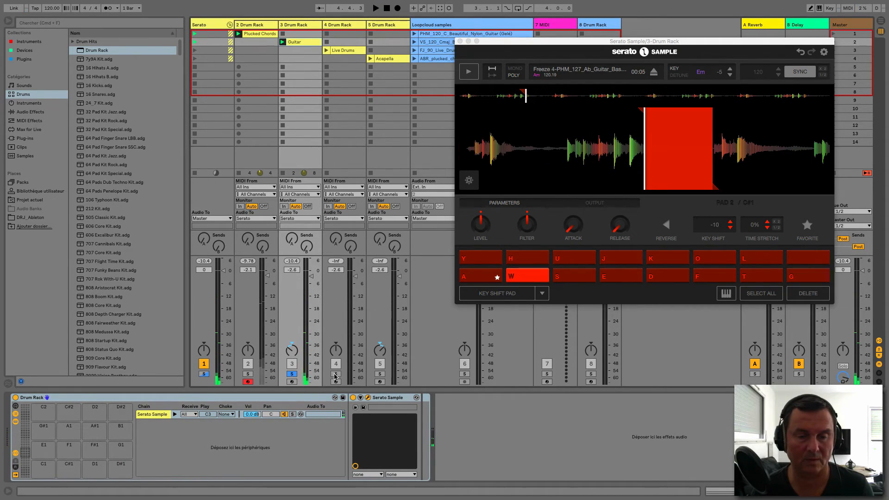
Solo track 4 Drum Rack in place of track 3 and replace the open sampler window with track 4's Serato Sample window.
click(340, 26)
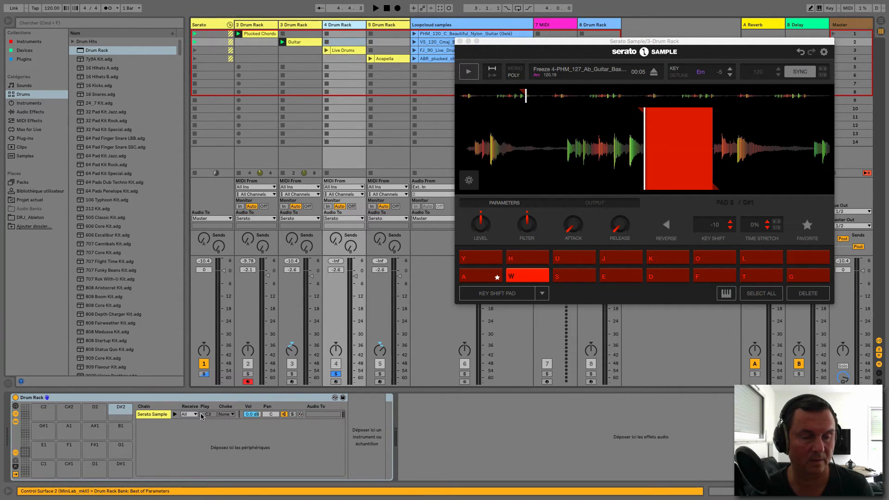
click(162, 417)
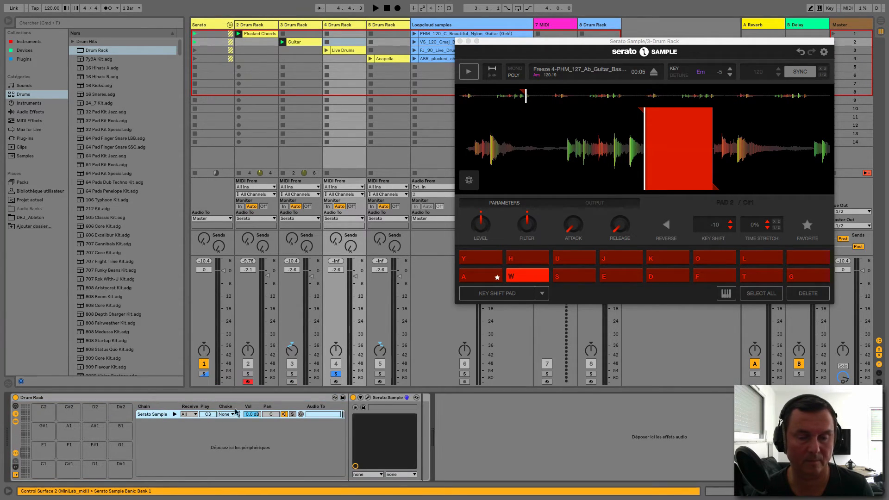
click(460, 41)
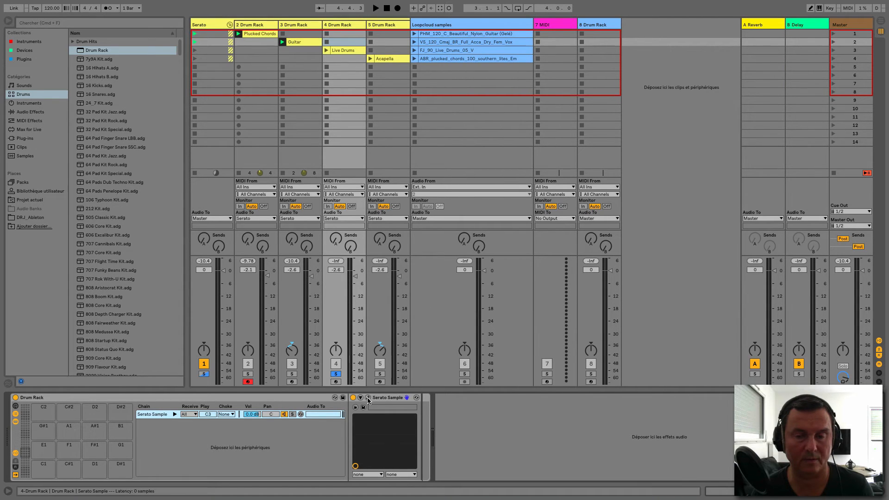
drag(488, 91, 514, 10)
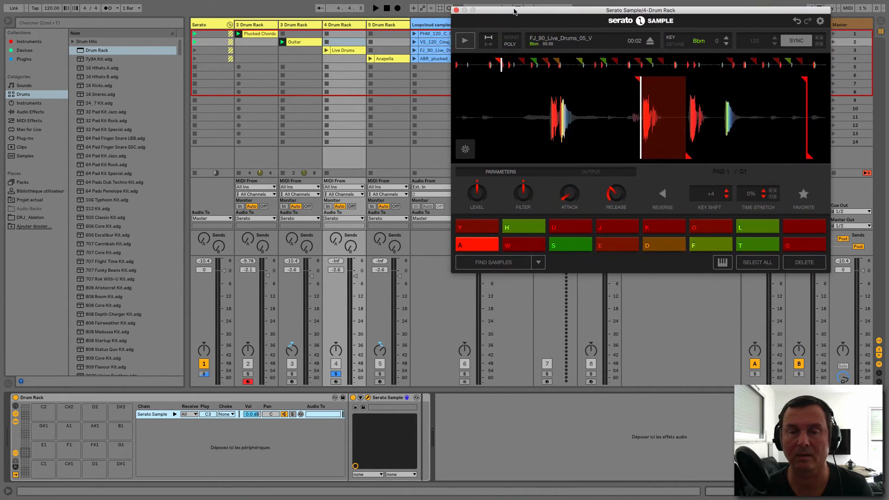
Play the Live Drums clip, stop it to open its MIDI notes, and relaunch it to follow the notes.
click(326, 51)
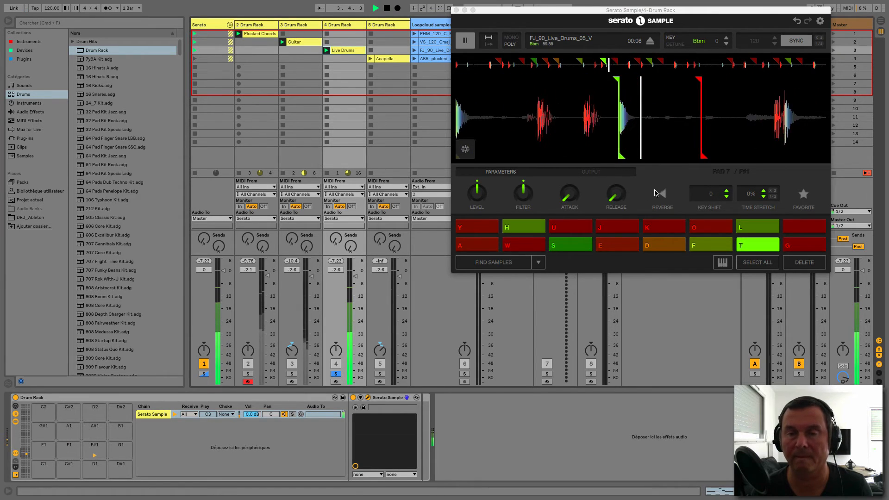
key(space)
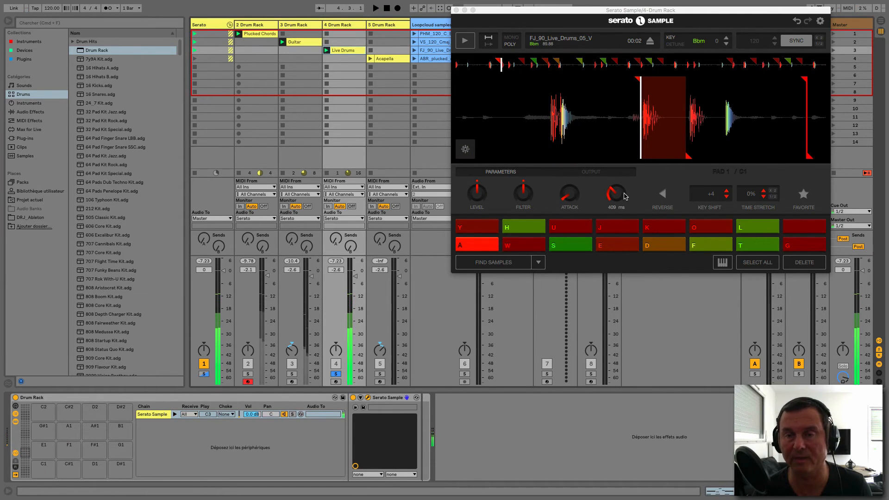
double_click(345, 51)
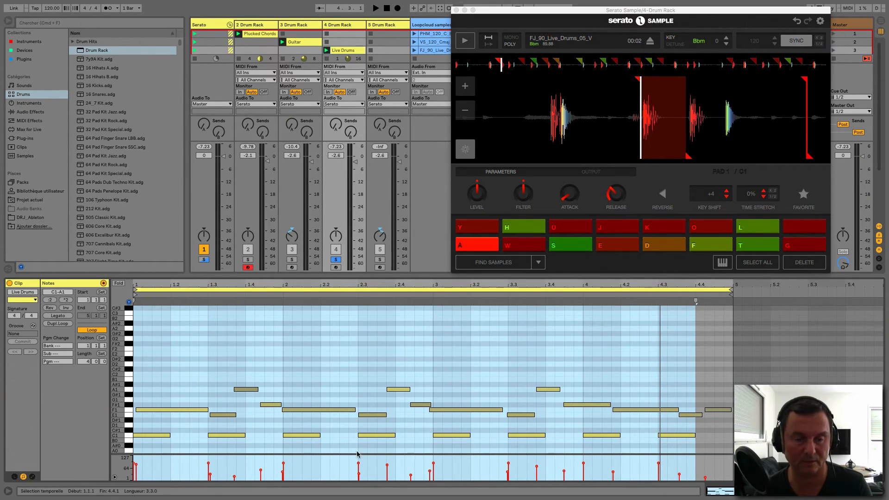
click(326, 50)
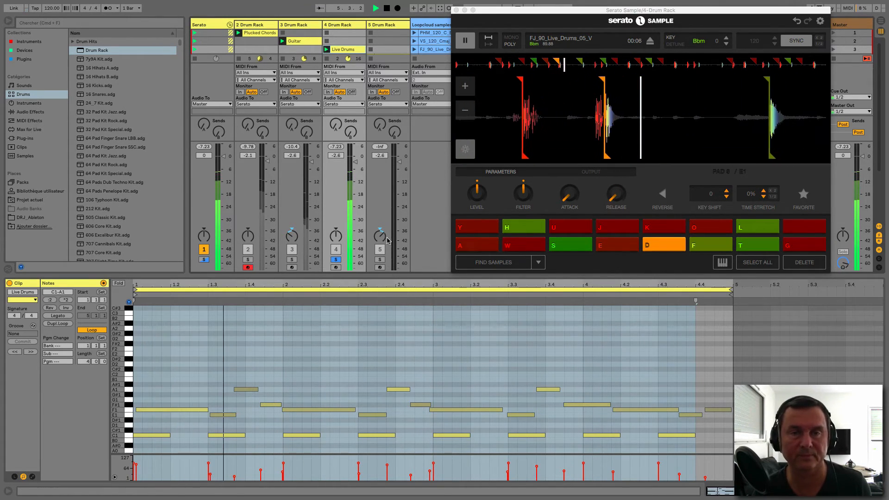
Solo track 5 Drum Rack in place of track 4 and show its Serato Sample window clear of the Acapella clip.
click(382, 261)
click(384, 27)
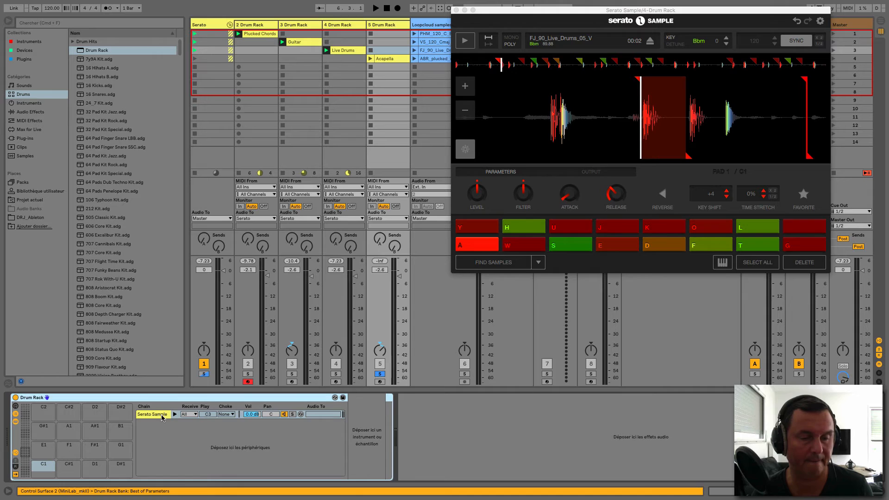
click(164, 417)
click(456, 10)
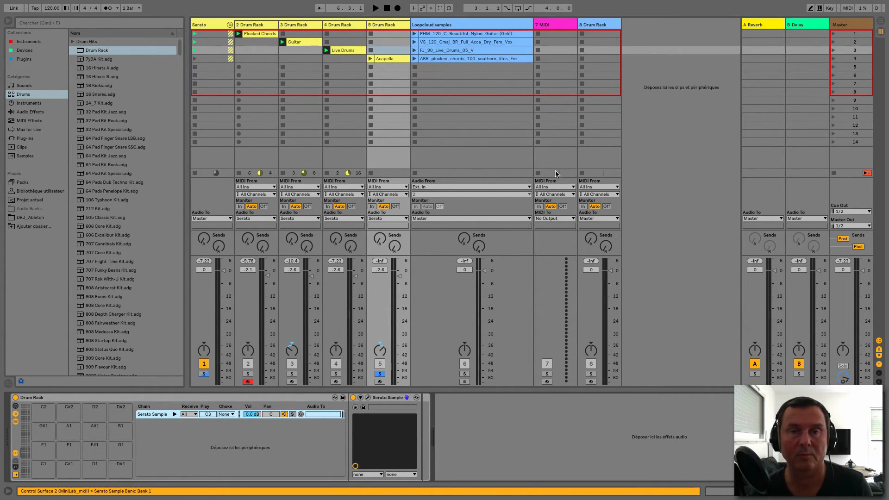
drag(512, 60, 541, 30)
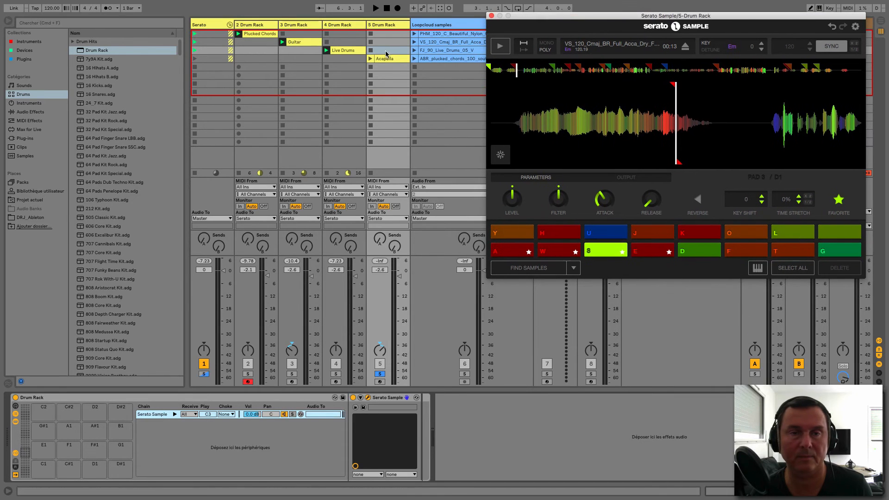
Launch the Acapella clip on track 5, open its MIDI notes, and stop playback.
click(371, 58)
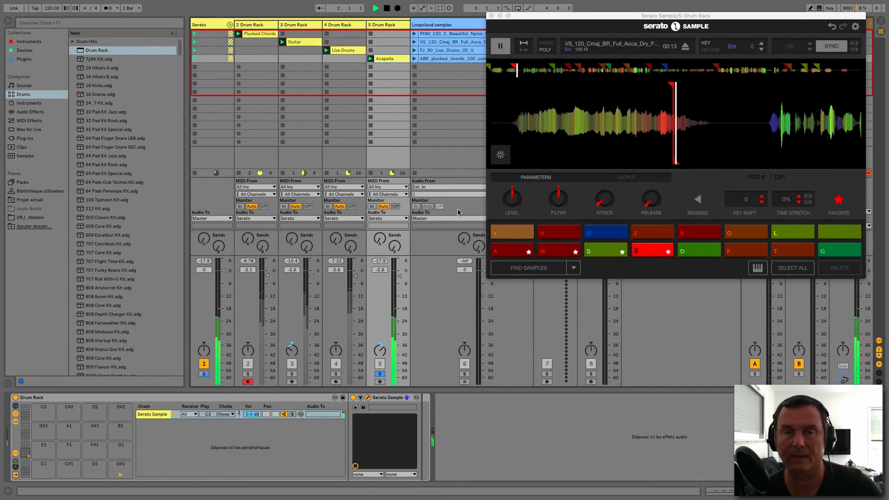
double_click(399, 59)
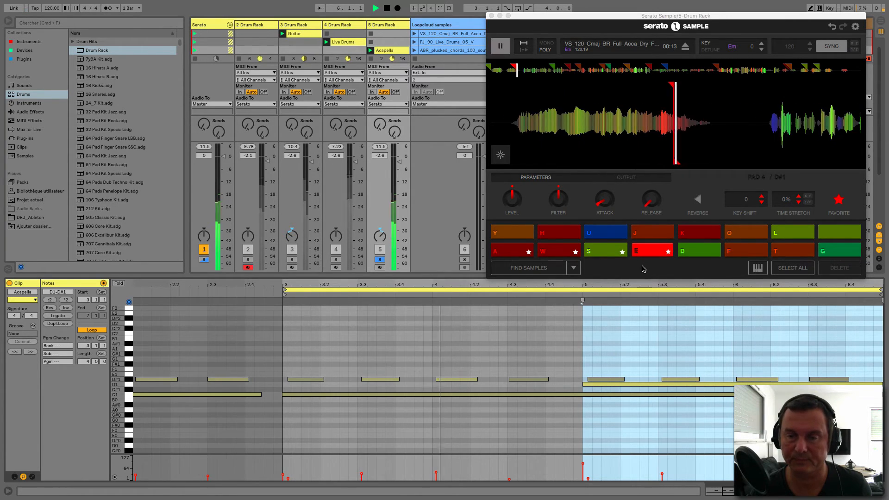
key(space)
Audition vocal pads E, S and A in track 5's sampler.
click(649, 252)
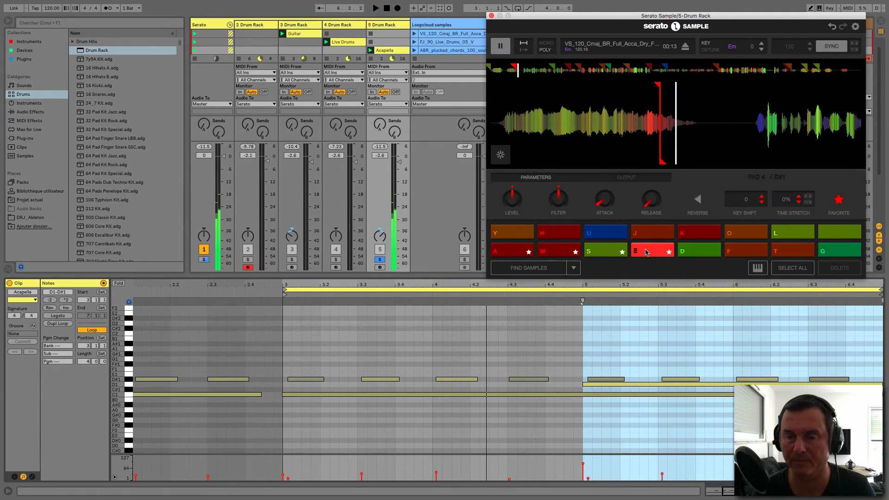
click(603, 251)
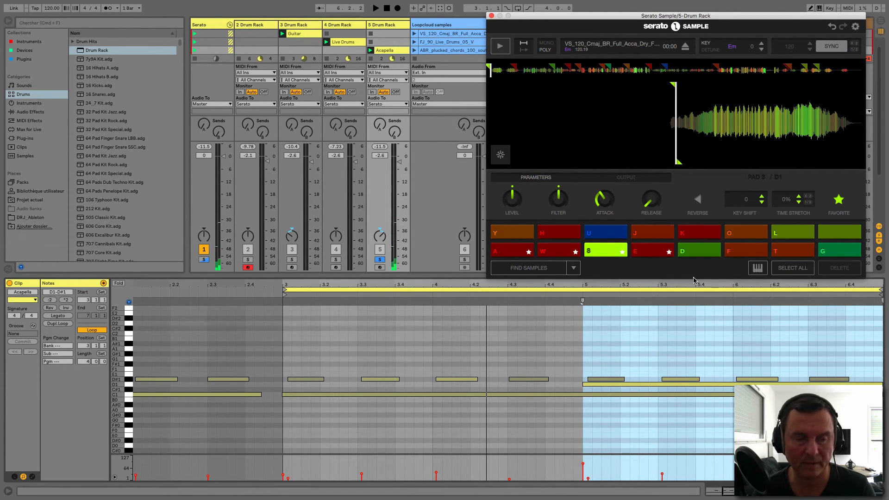
click(509, 255)
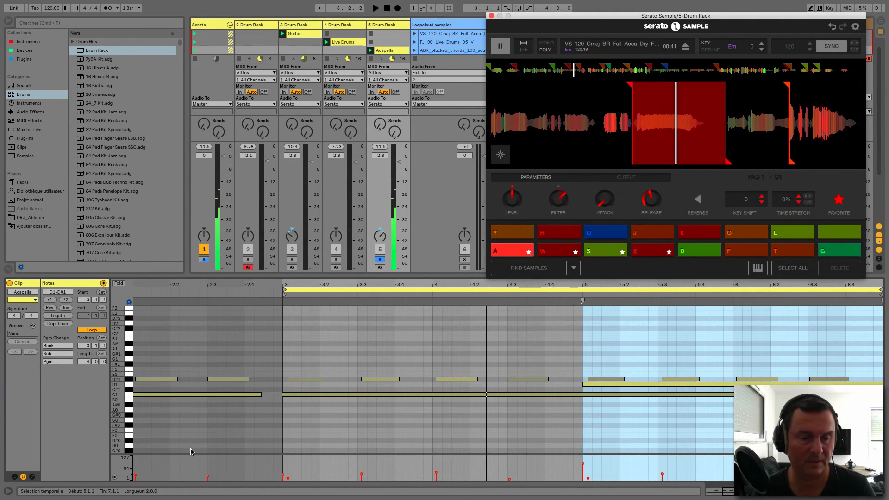
Try to trim the start of the long C1 note in the Acapella clip to 3.1.1.
click(125, 397)
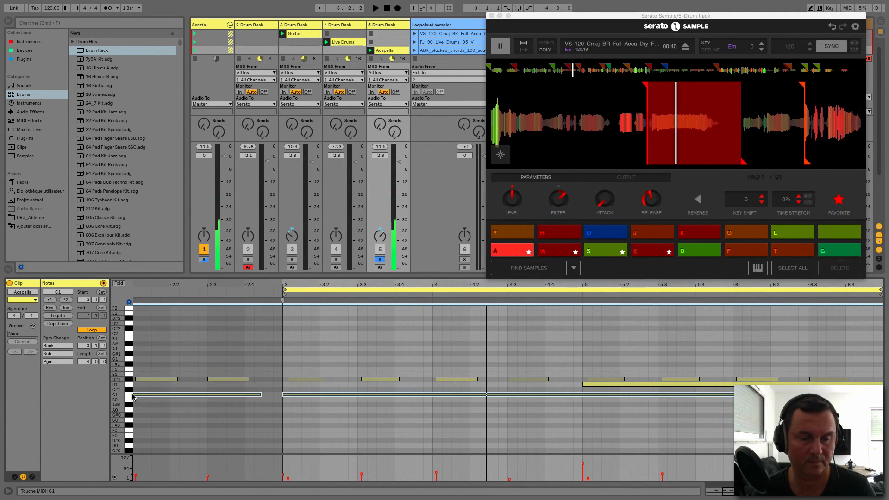
click(288, 406)
click(287, 395)
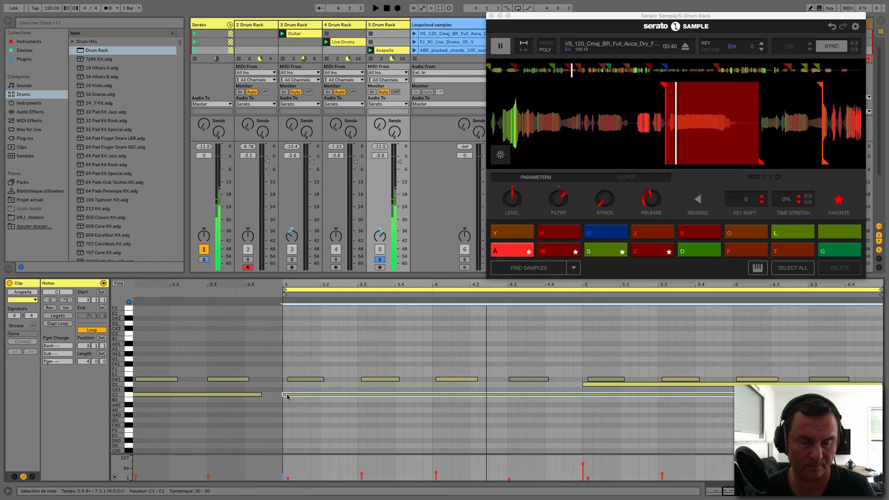
click(283, 398)
click(283, 396)
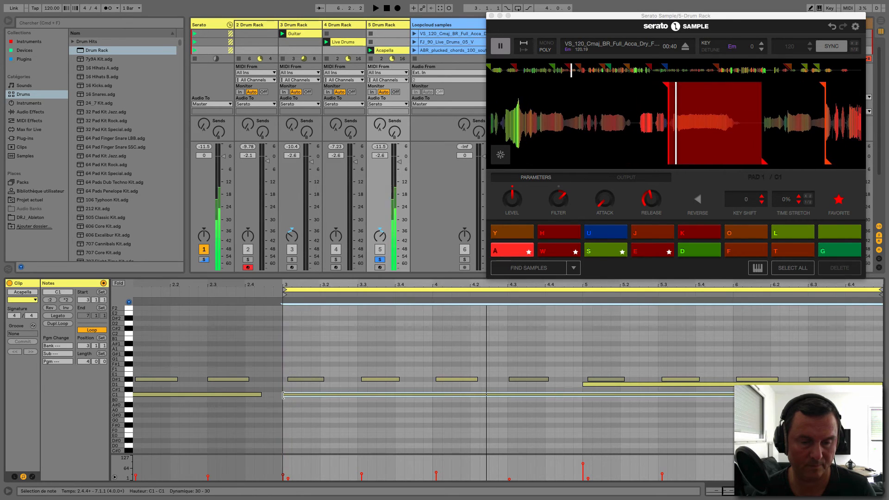
drag(284, 395, 286, 395)
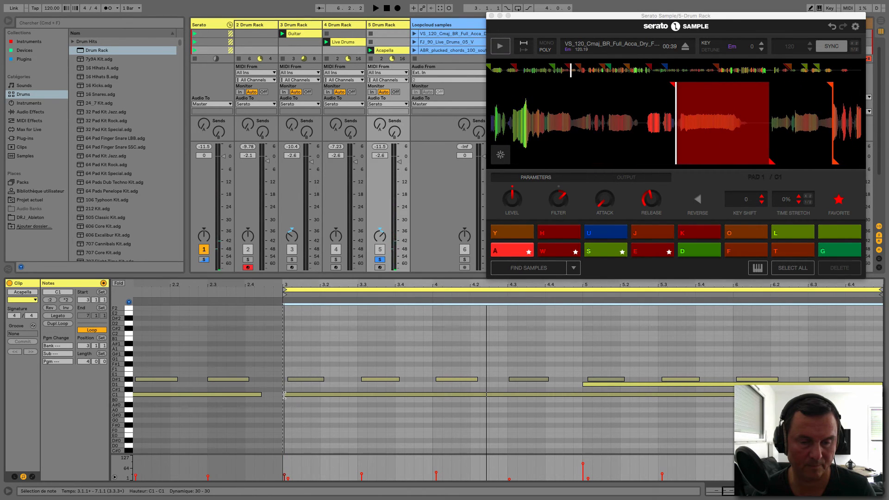
click(302, 414)
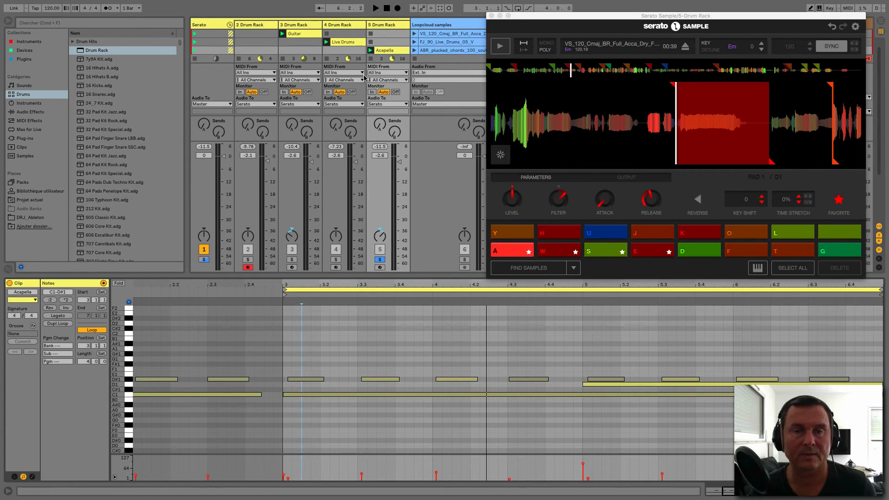
Replay the Acapella clip alone, stop it, and unsolo track 5 to play all the clips together.
click(371, 51)
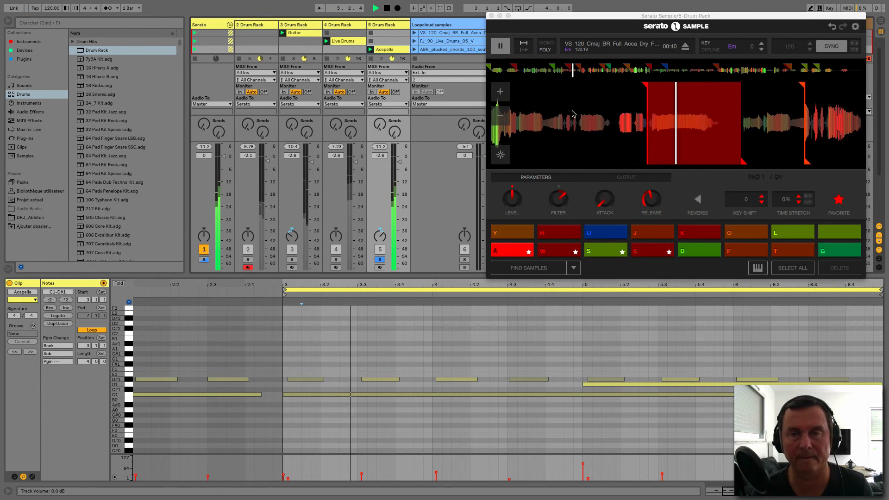
key(space)
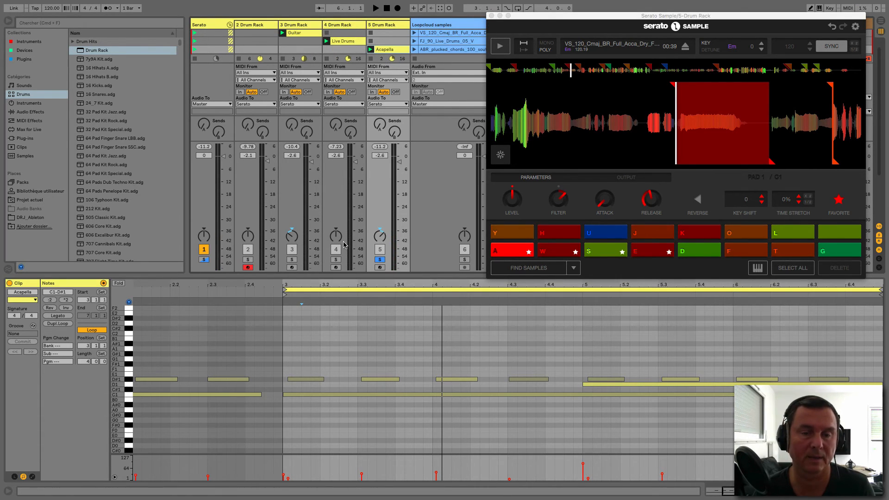
click(380, 260)
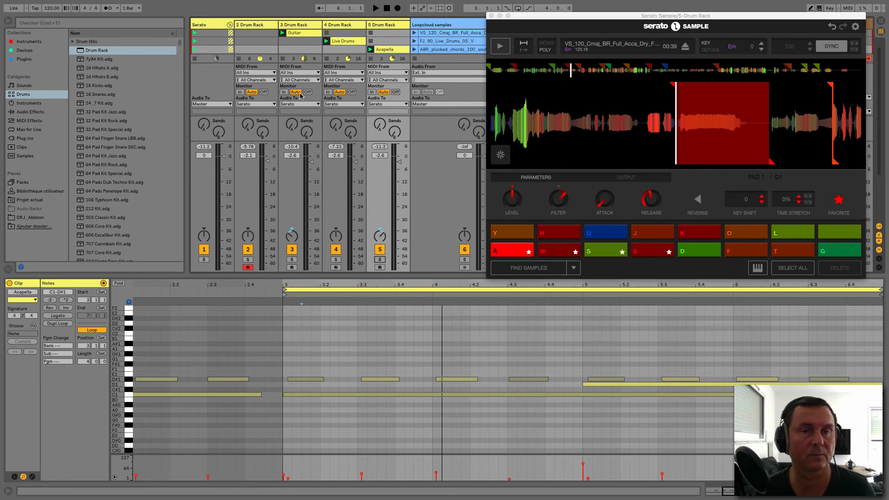
key(space)
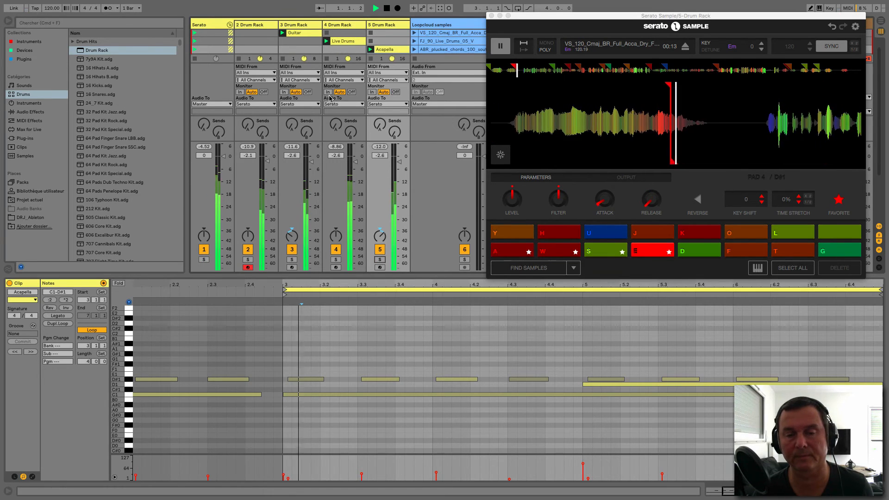
Show the MIDI notes of the Live Drums, Guitar and Plucked Chords clips while they play together.
click(351, 43)
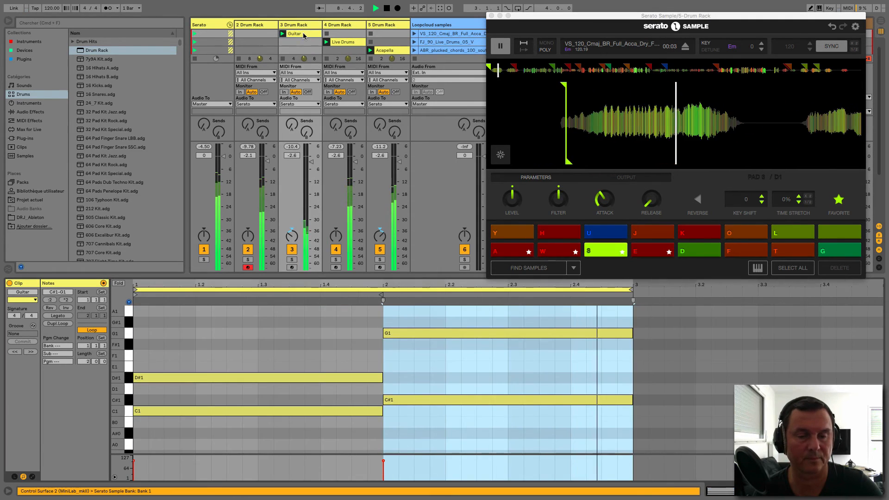
click(303, 35)
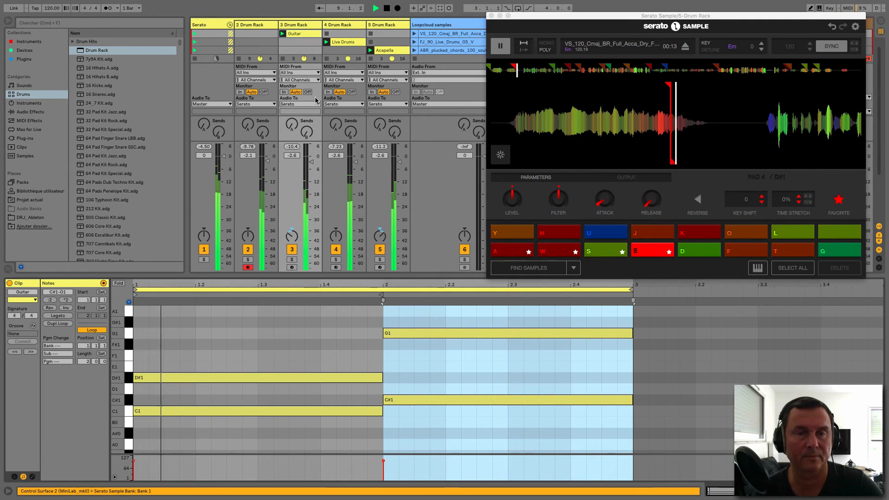
click(265, 29)
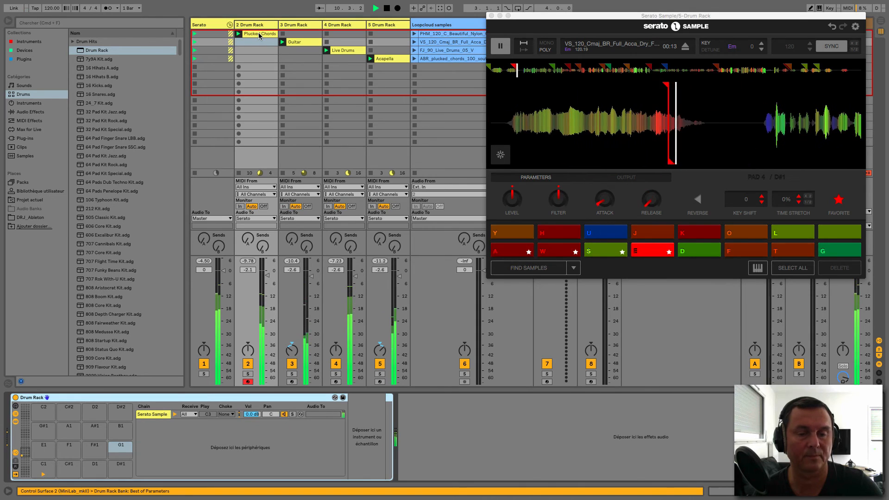
click(260, 35)
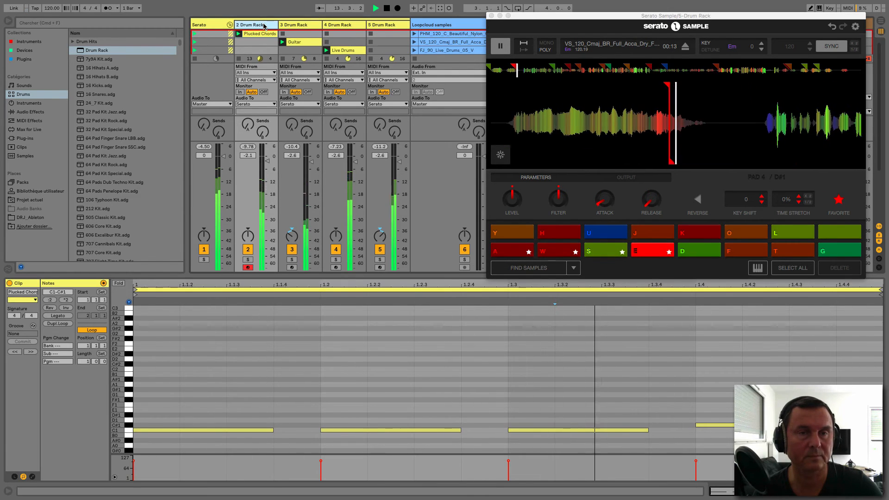
Open track 2's Serato Sample window and place it beside track 5's sampler window during playback.
double_click(264, 26)
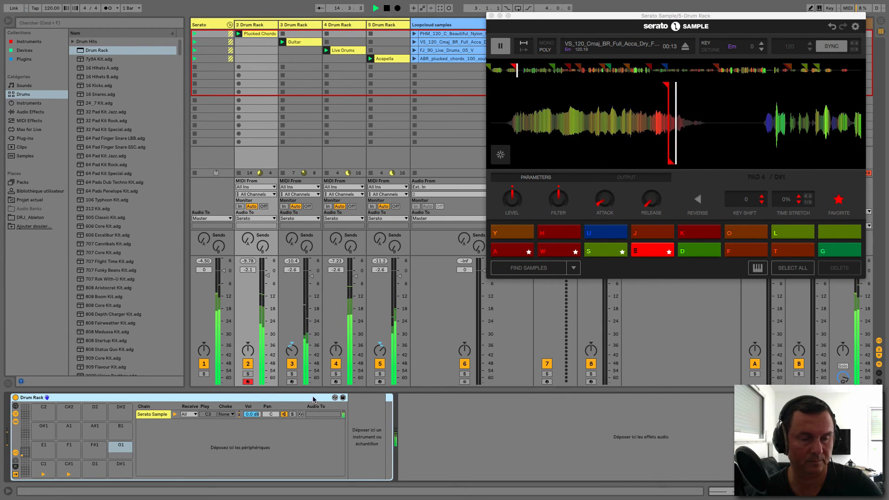
click(149, 415)
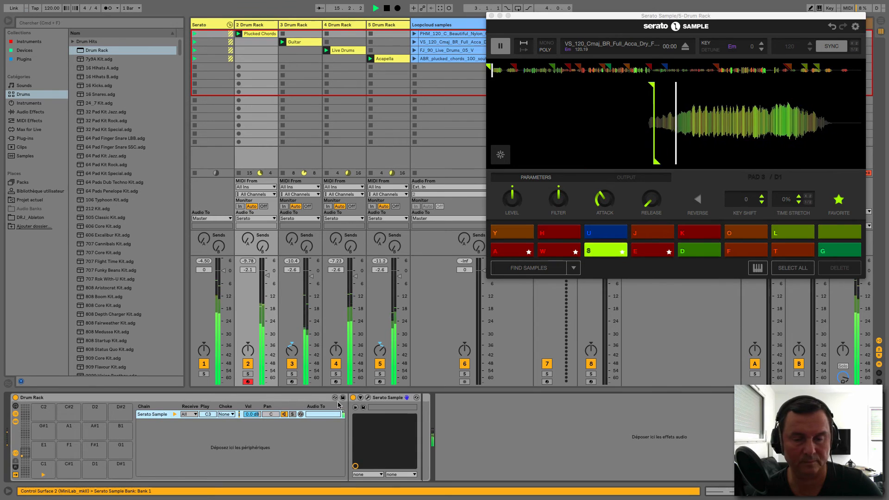
click(368, 399)
drag(522, 15, 60, 37)
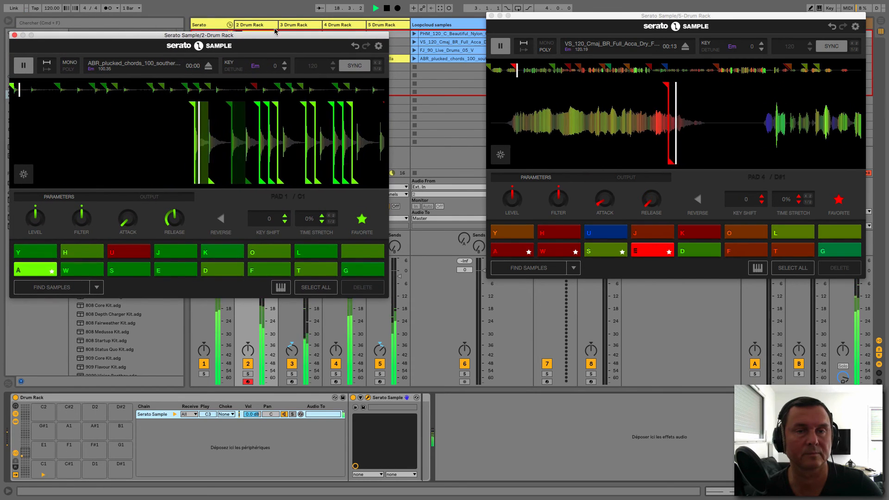
Open track 3's Serato Sample window and arrange it directly below track 5's sampler window during playback.
click(327, 410)
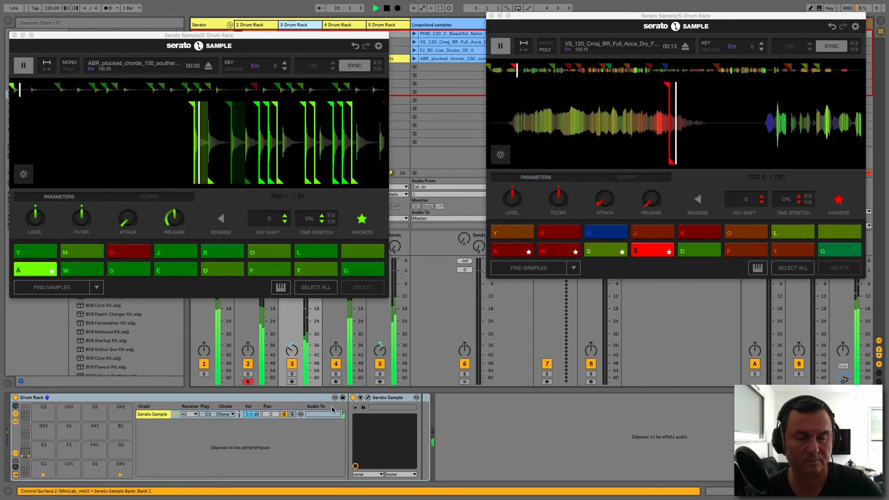
click(368, 398)
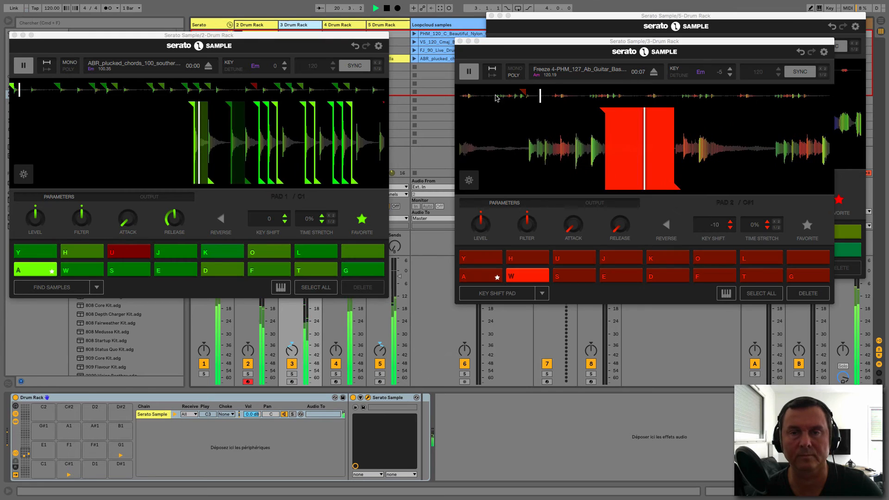
drag(499, 44, 545, 237)
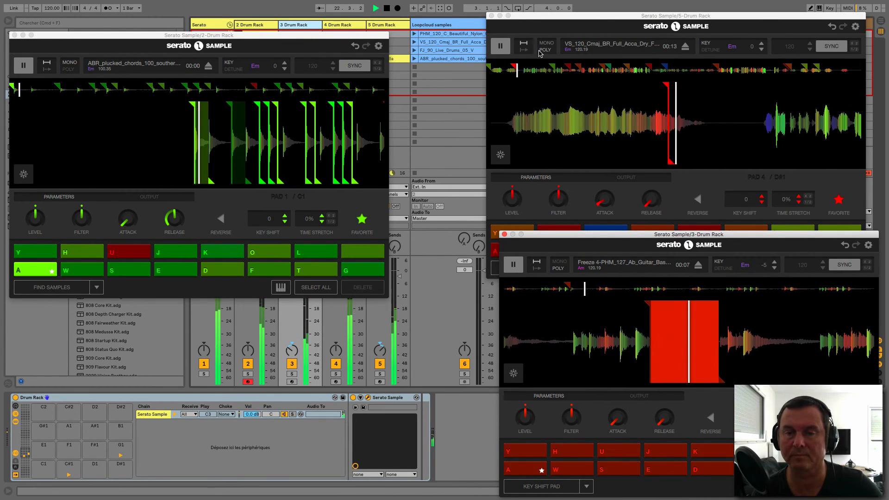
drag(562, 19, 572, 6)
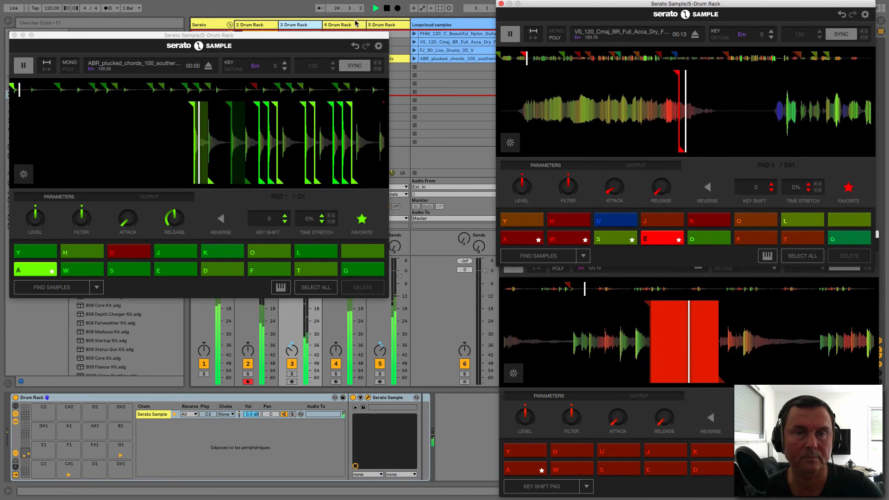
Open track 4's Serato Sample window and arrange it below track 2's sampler so all four samplers form a grid.
click(353, 365)
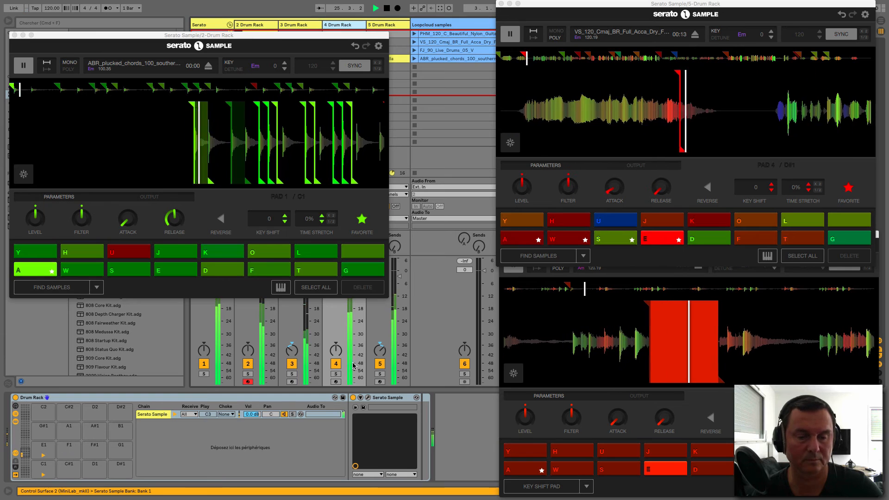
click(369, 397)
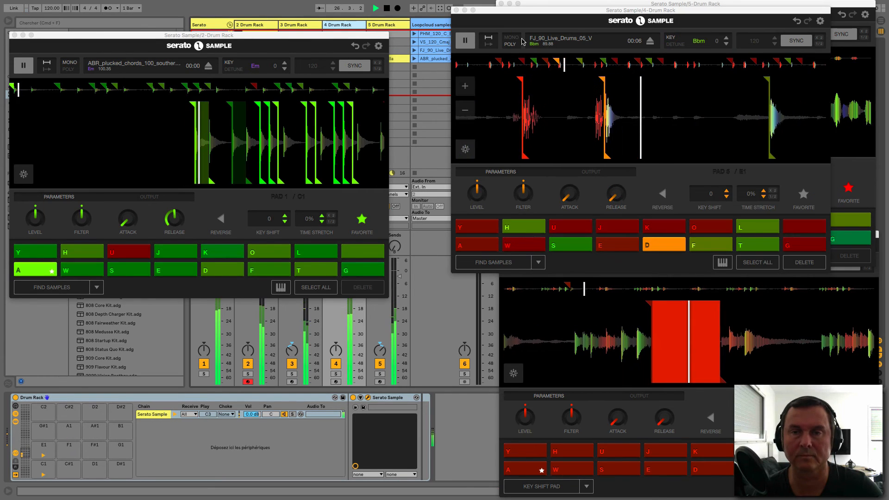
drag(524, 13, 187, 272)
drag(140, 34, 247, 2)
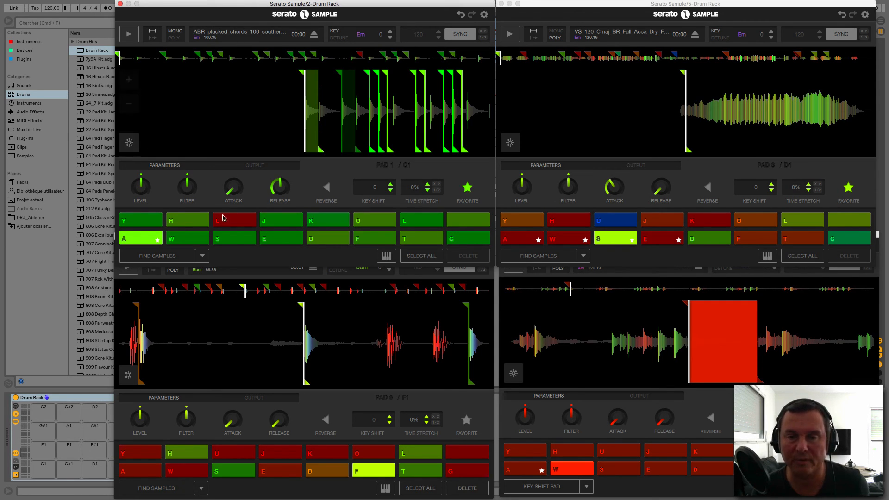
Show the alternatives to Find Samples in the plucked chords sampler, then dismiss the list.
click(198, 260)
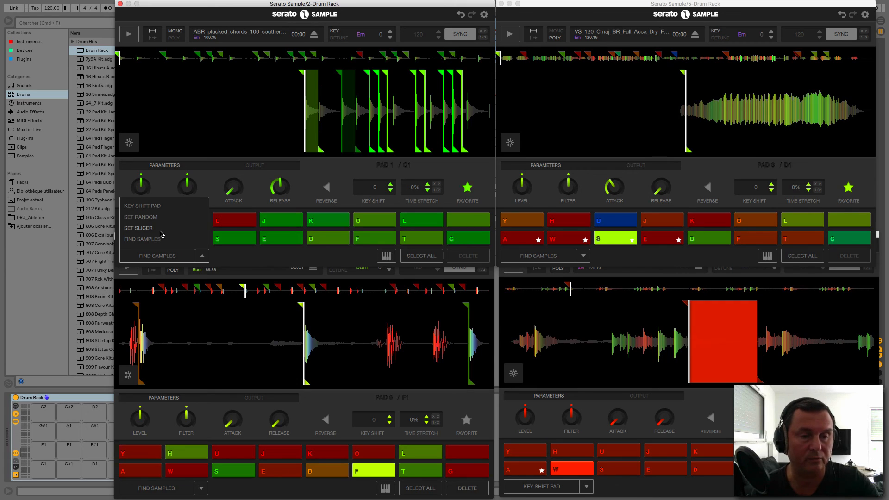
click(241, 257)
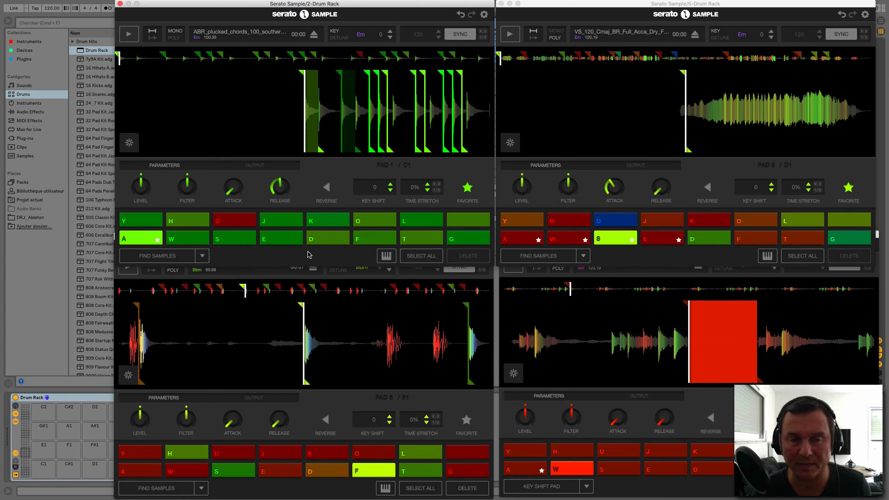